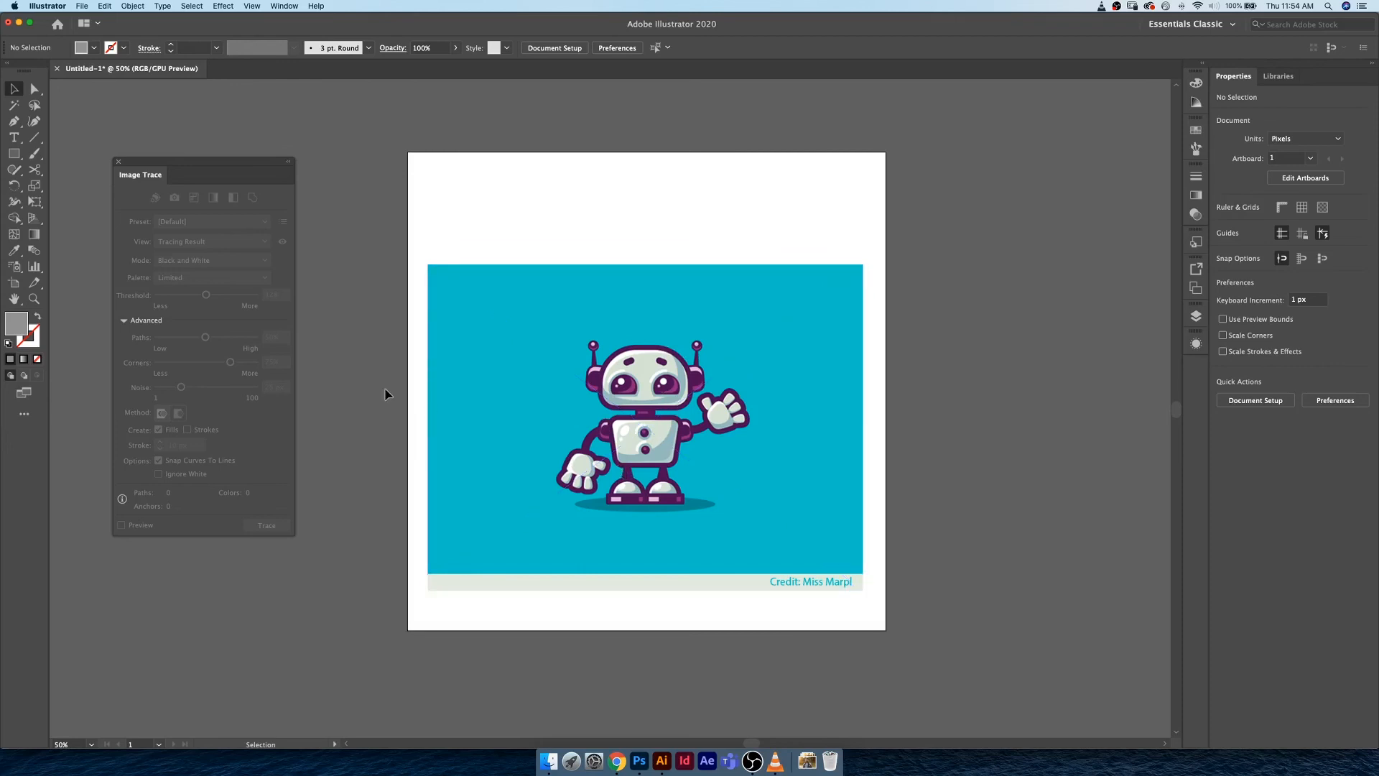
Step: Place ROBOT CHARACTER.png as a linked image about 273 px wide in the artboard's empty upper right corner
{"action": "key", "text": "super"}
{"action": "key", "text": "shift+super+p"}
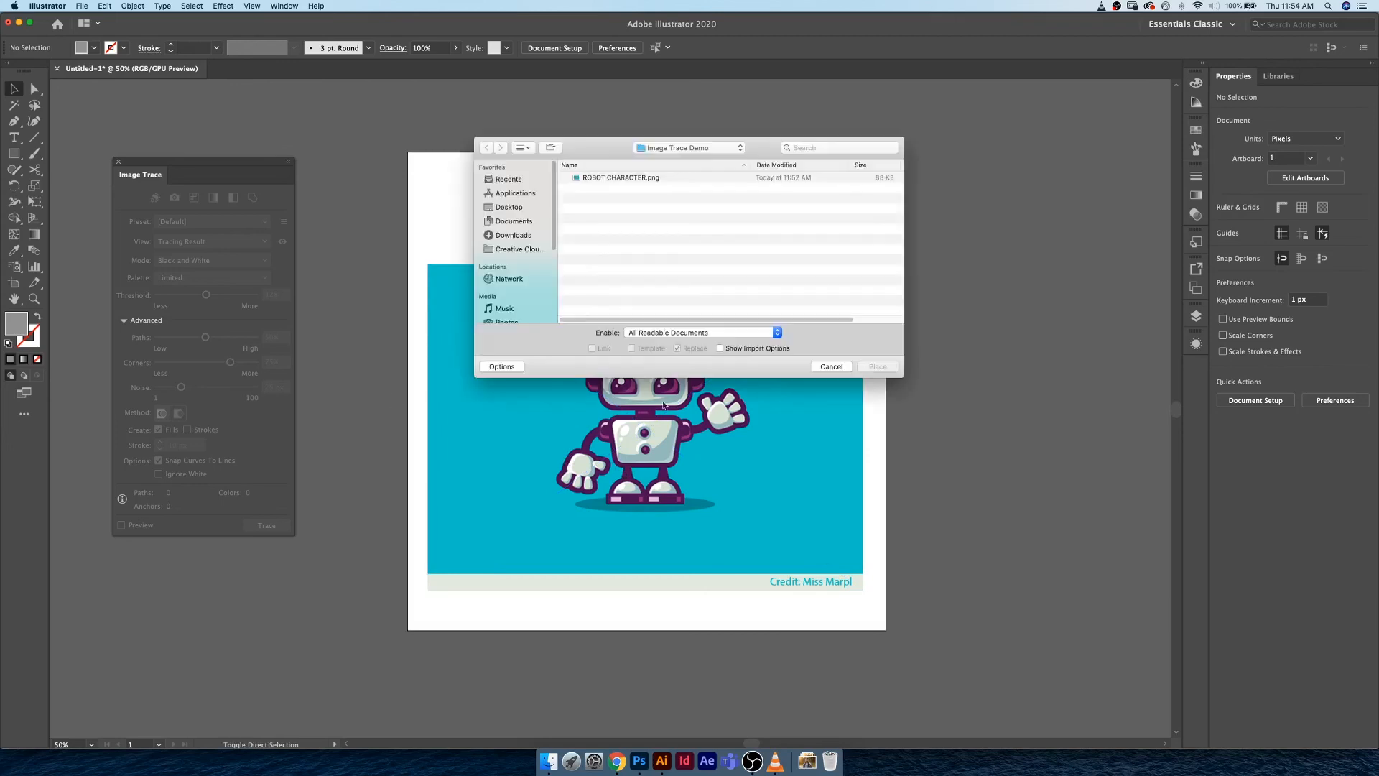
{"action": "left_click", "coordinate": [636, 178]}
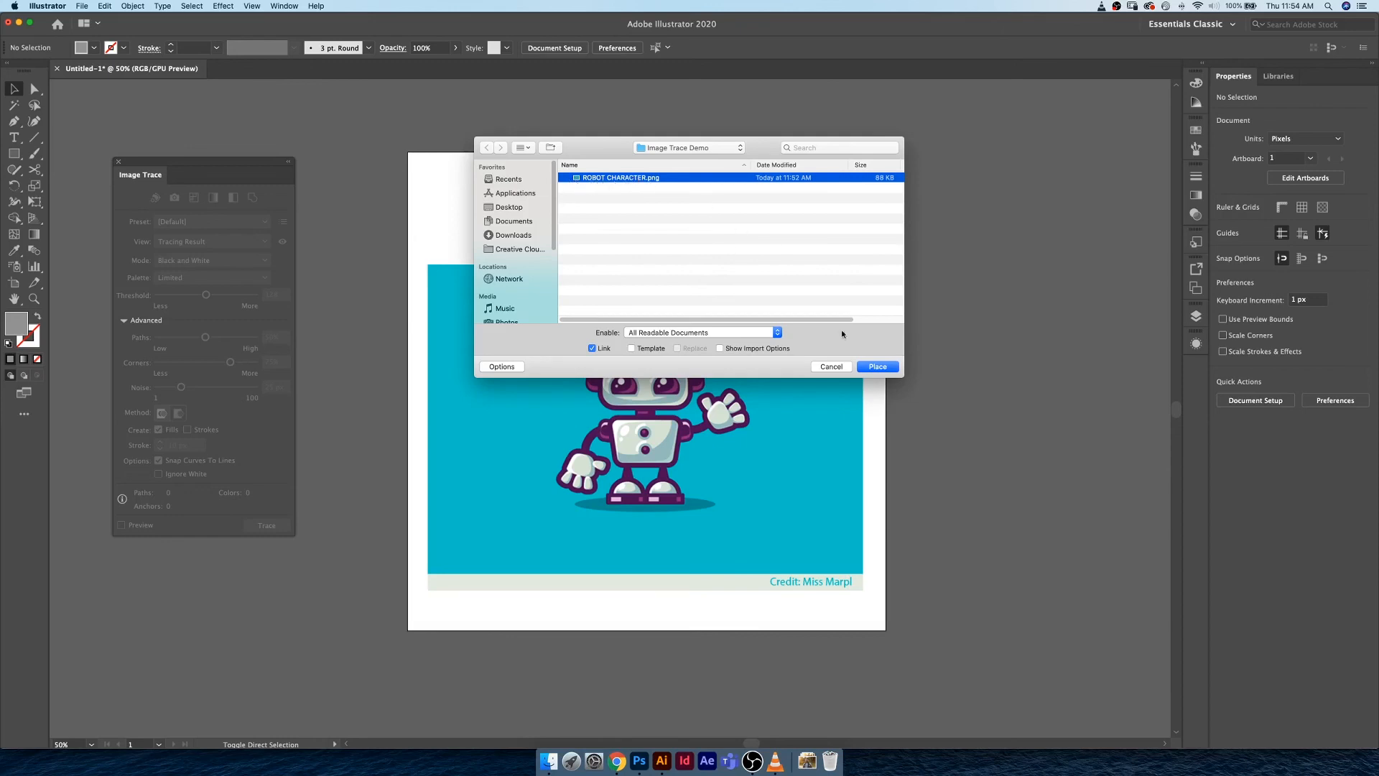
{"action": "left_click", "coordinate": [877, 366]}
{"action": "left_click_drag", "start_coordinate": [851, 162], "coordinate": [718, 258]}
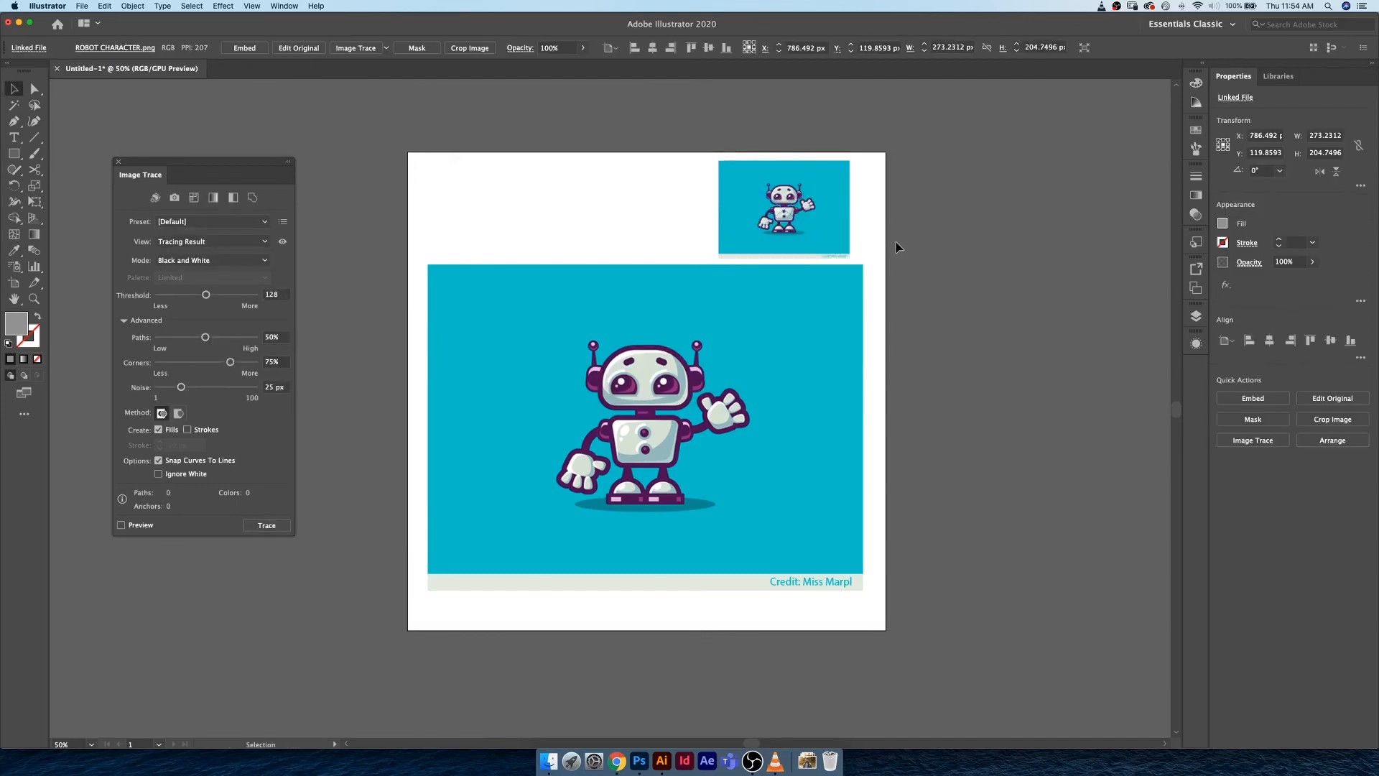
Step: Enlarge the small robot image to about 463 by 347 px and move it just outside the artboard's upper right edge
{"action": "left_click", "coordinate": [795, 339]}
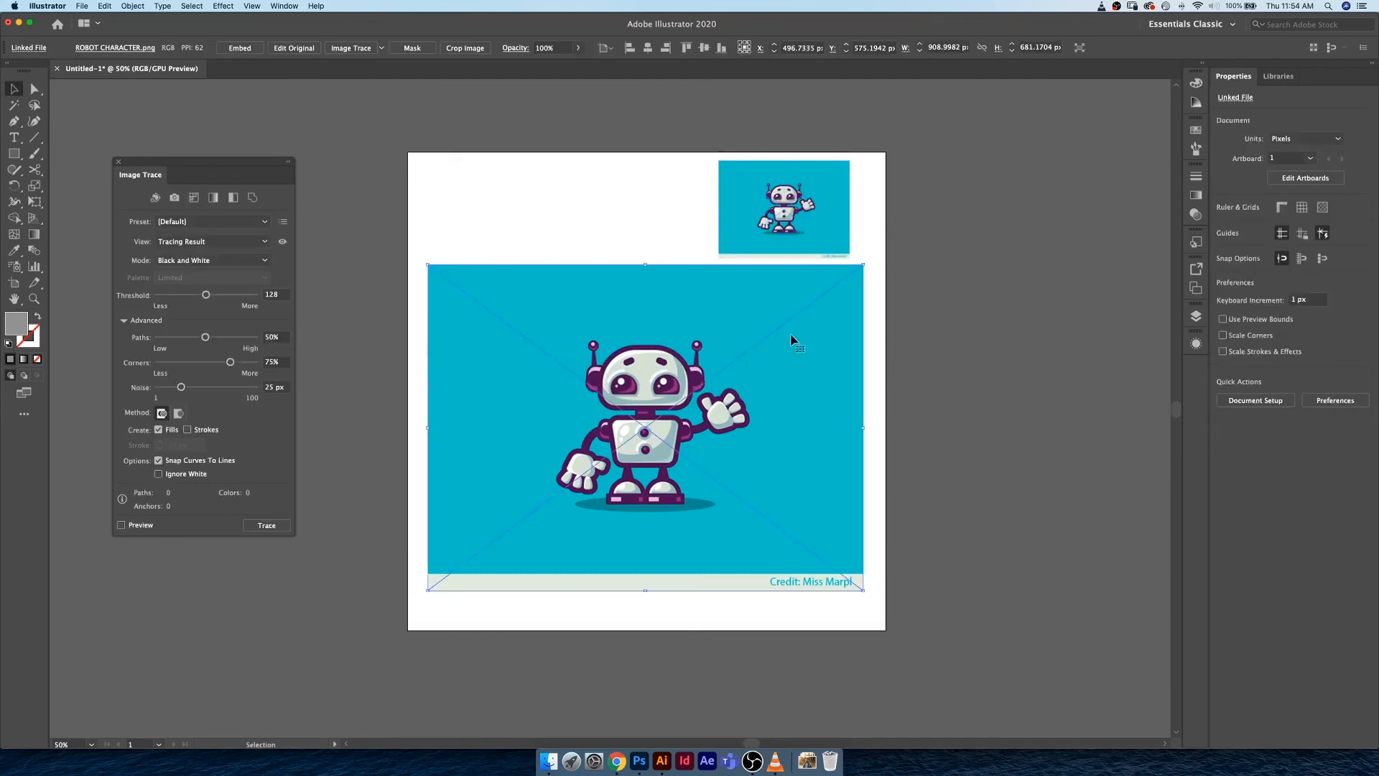
{"action": "left_click", "coordinate": [796, 214]}
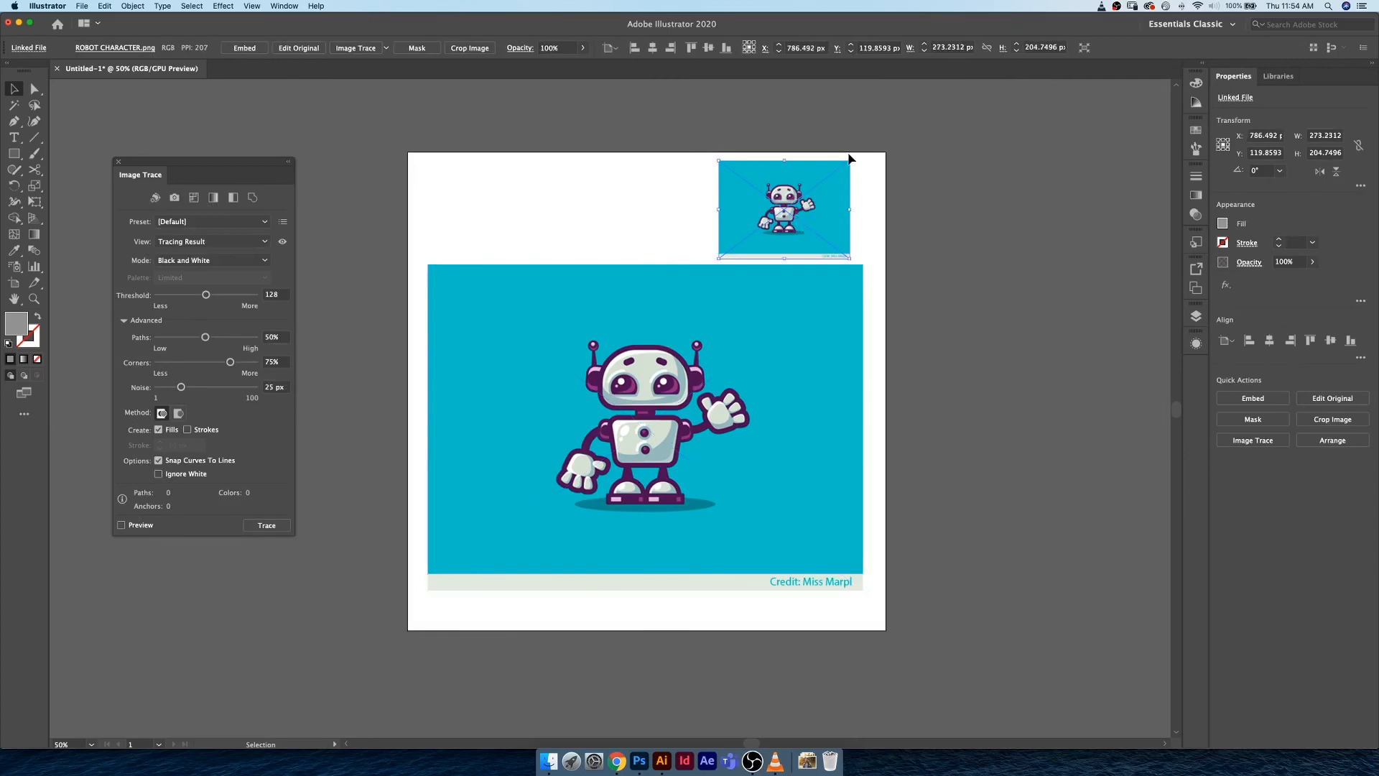
{"action": "left_click_drag", "start_coordinate": [850, 159], "coordinate": [941, 111]}
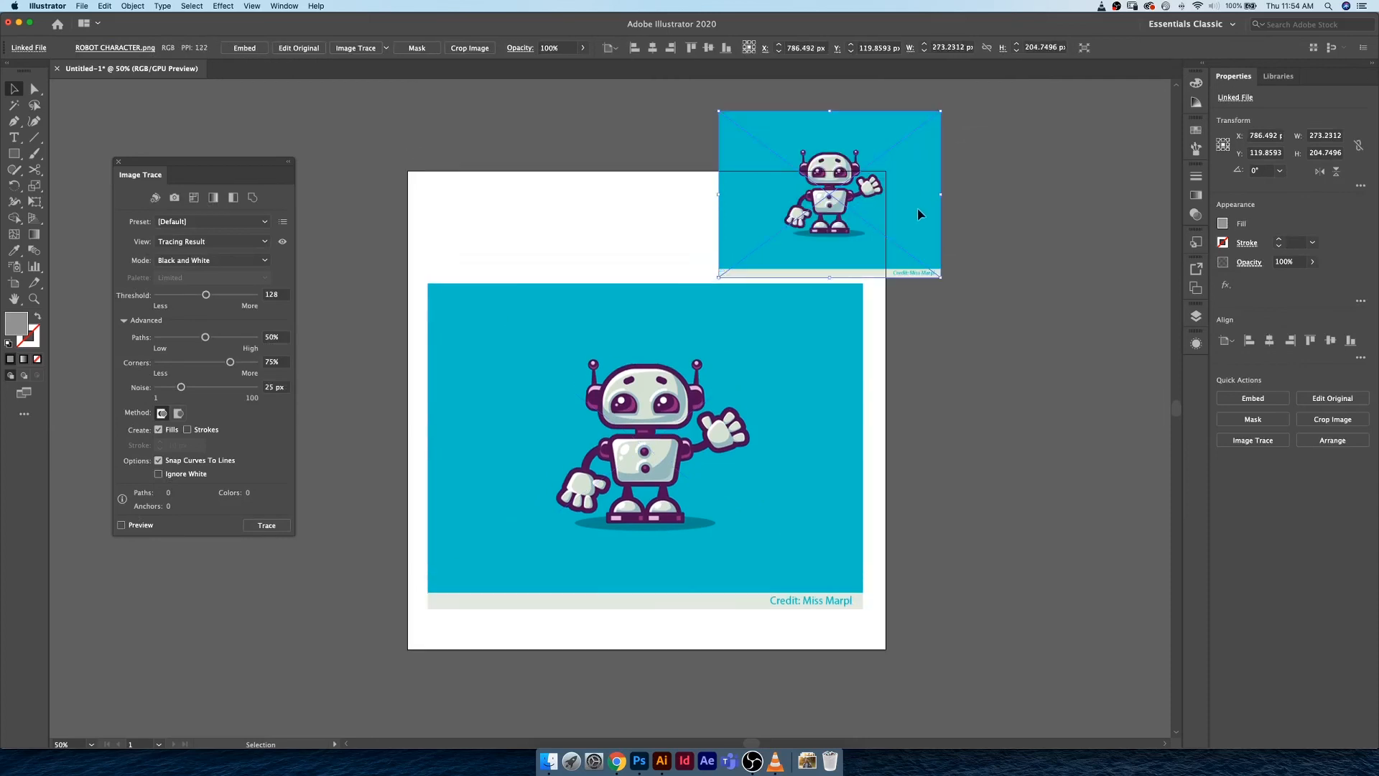
{"action": "left_click", "coordinate": [986, 218]}
{"action": "mouse_move", "coordinate": [858, 199]}
{"action": "left_mouse_down"}
{"action": "mouse_move", "coordinate": [1045, 260]}
{"action": "mouse_move", "coordinate": [1033, 259]}
{"action": "left_mouse_up"}
Step: Move the large robot image up on the artboard to about Y 458 px and leave it selected
{"action": "left_click", "coordinate": [803, 357]}
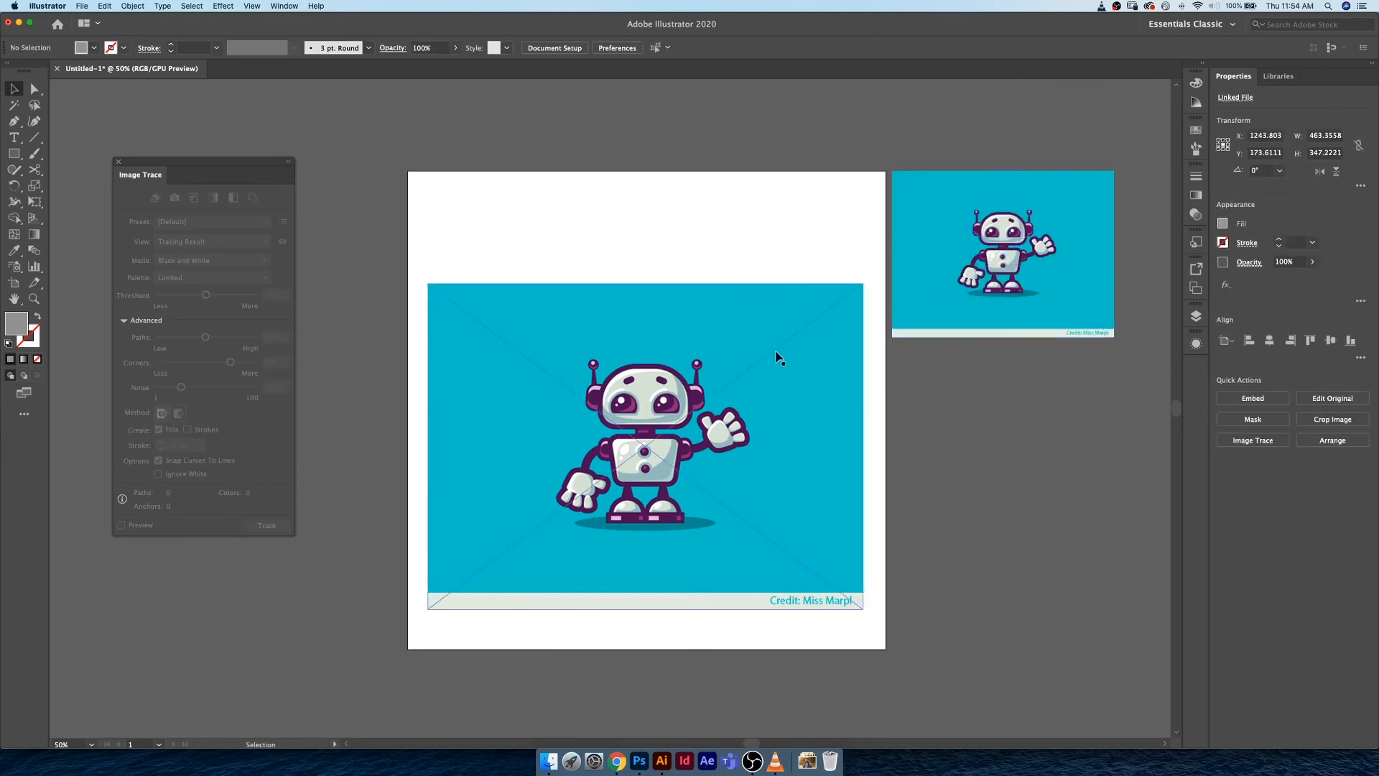
{"action": "left_click_drag", "start_coordinate": [799, 351], "coordinate": [802, 342]}
{"action": "left_click", "coordinate": [786, 563]}
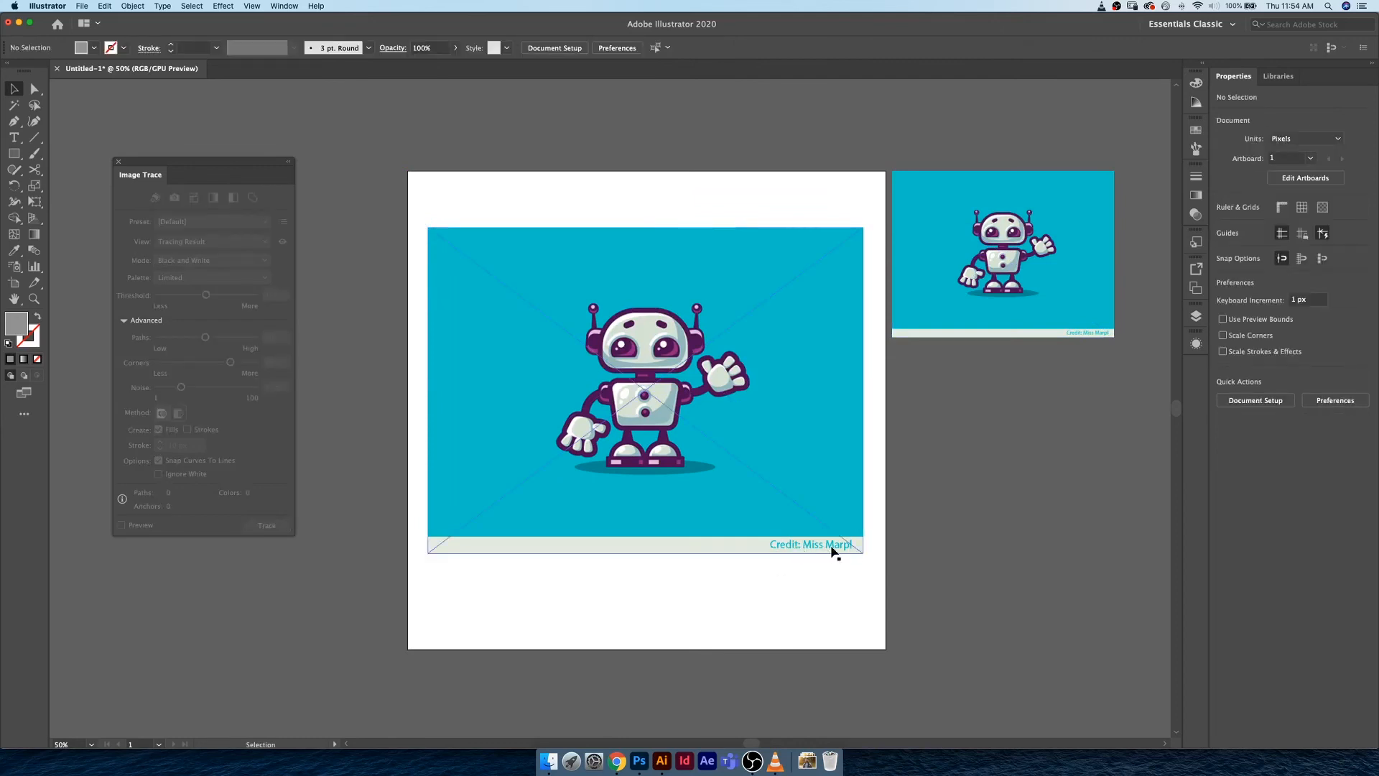
{"action": "left_click", "coordinate": [681, 339]}
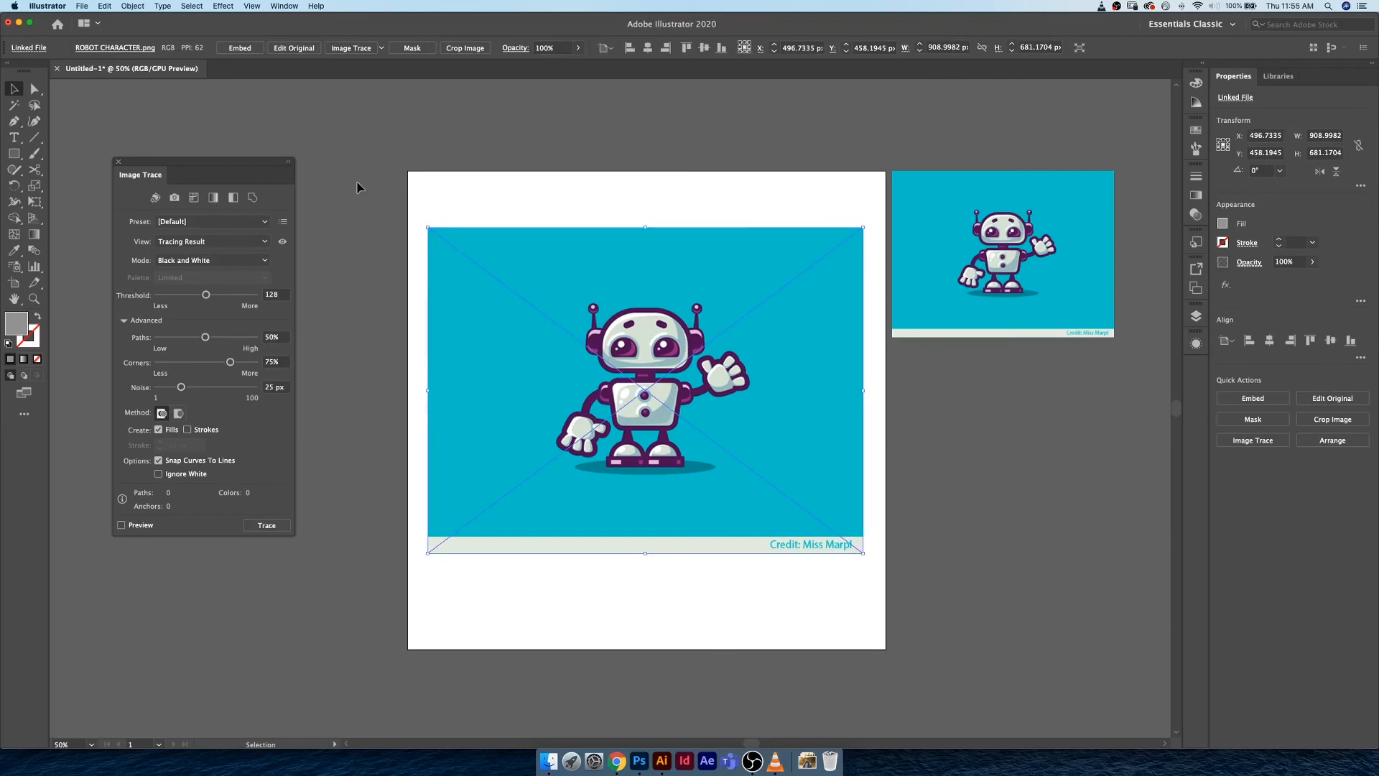
Step: Try the default Image Trace on the large robot image, undo it, and look through the available tracing presets
{"action": "left_click", "coordinate": [119, 164]}
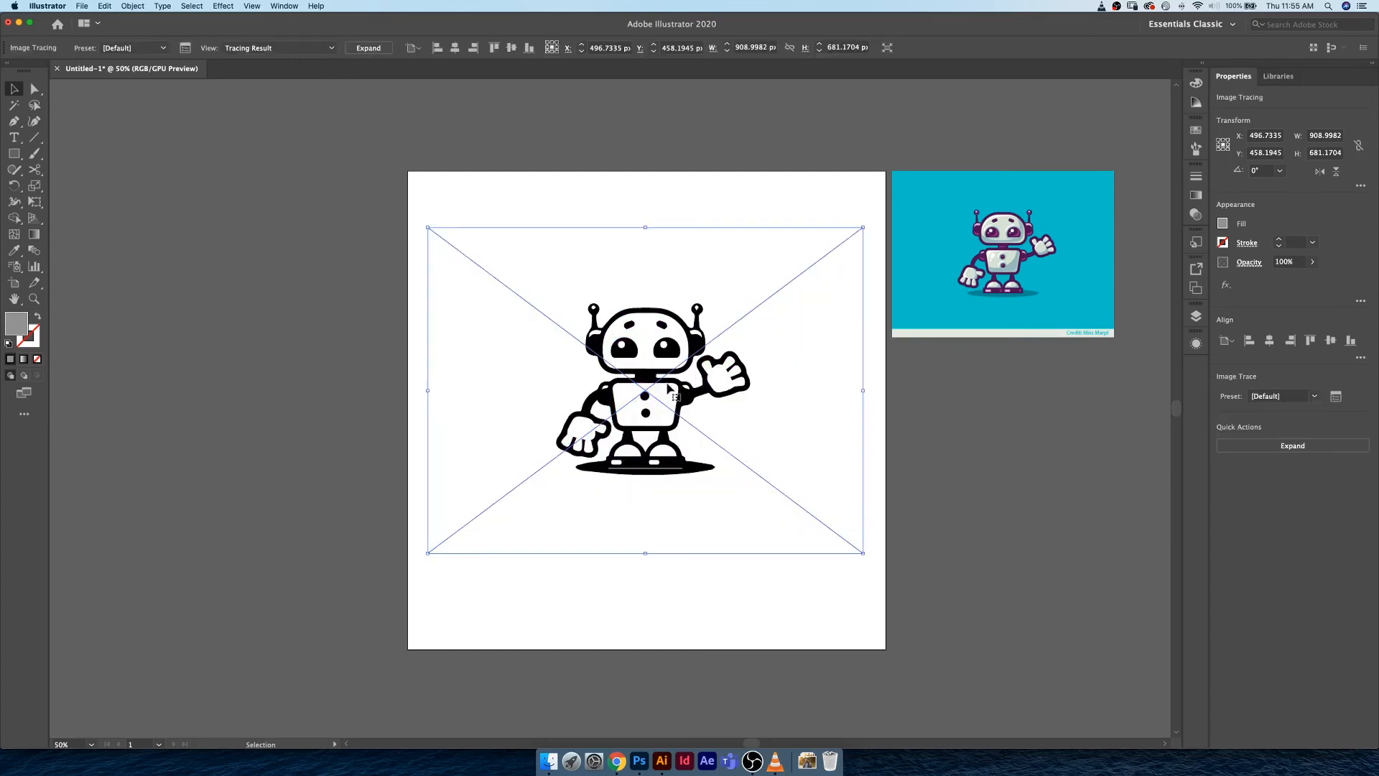
{"action": "key", "text": "super+z"}
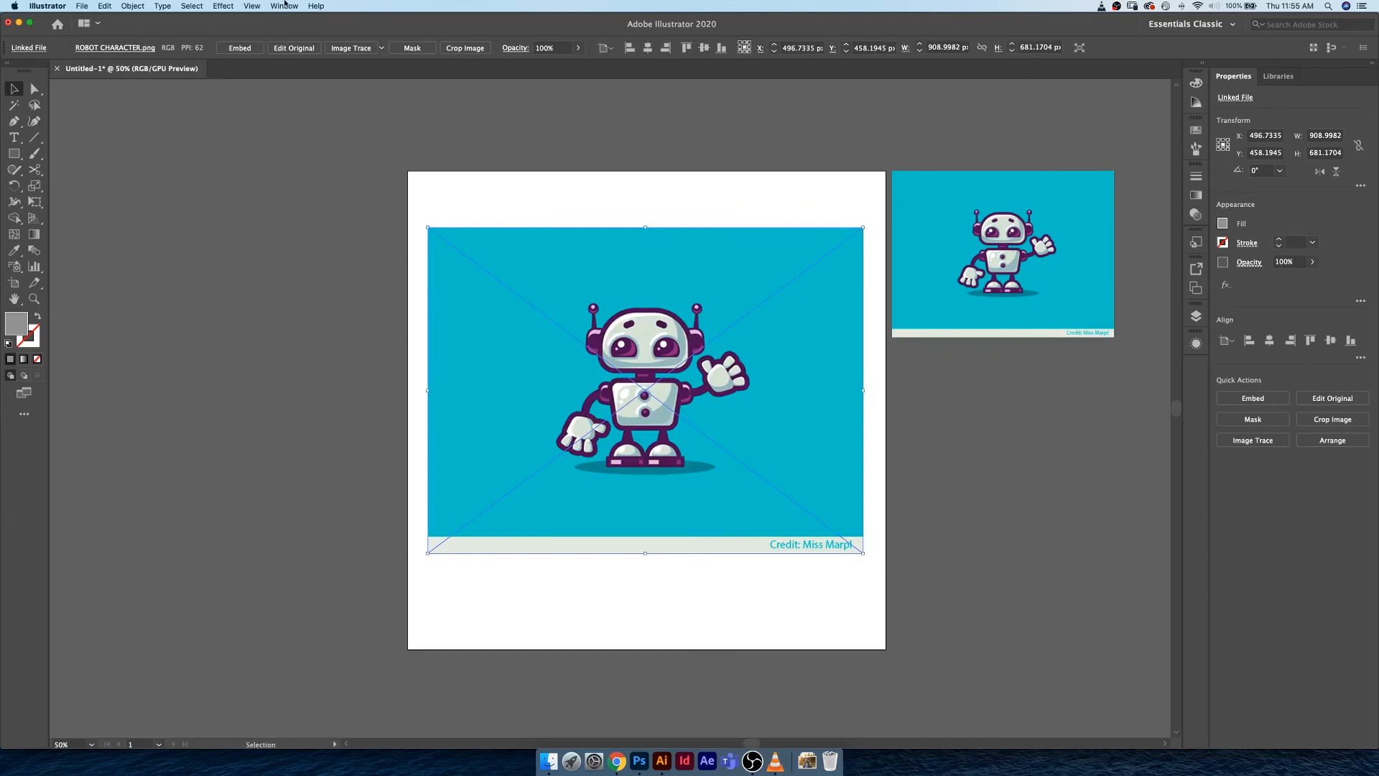
{"action": "left_click", "coordinate": [382, 49]}
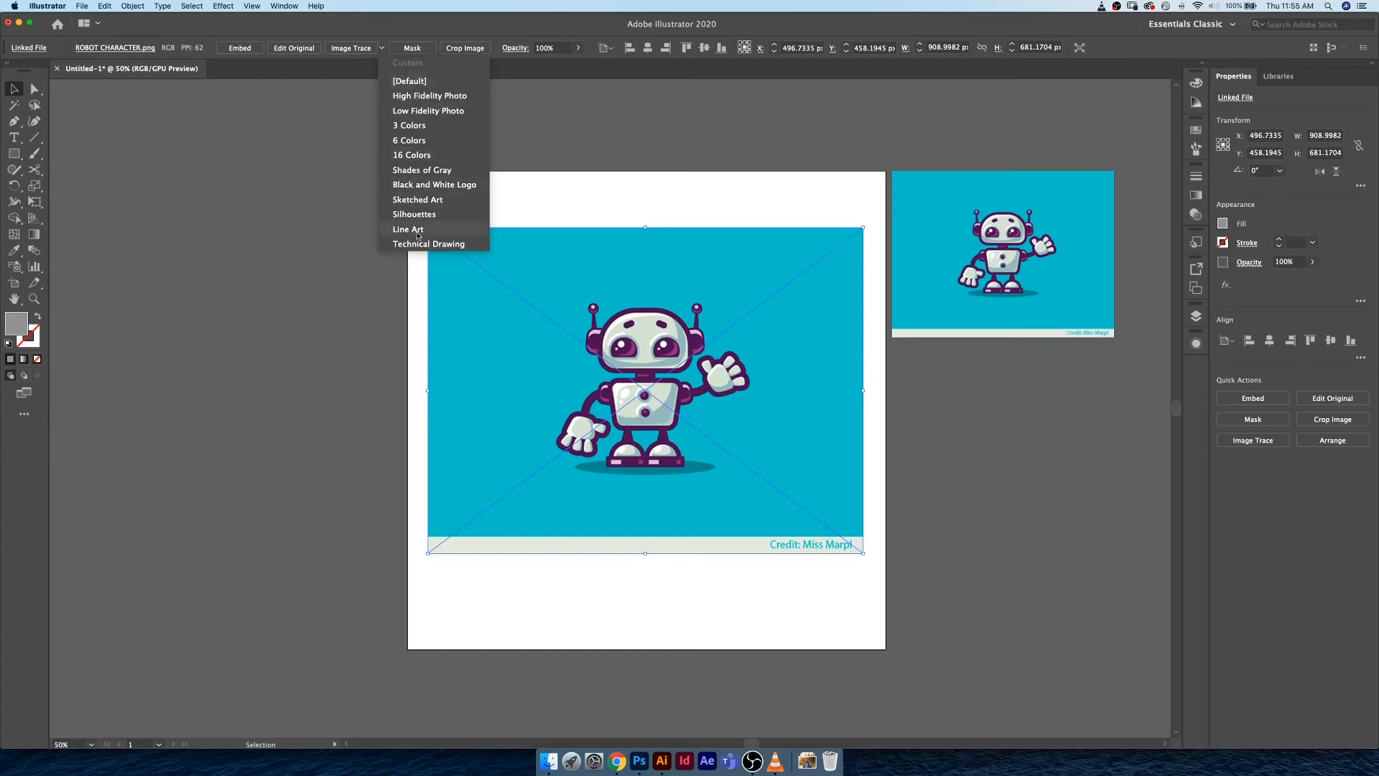
{"action": "left_click", "coordinate": [294, 117]}
Step: Open the Image Trace settings beside the artboard and enable Preview for the large robot image
{"action": "left_click", "coordinate": [284, 6]}
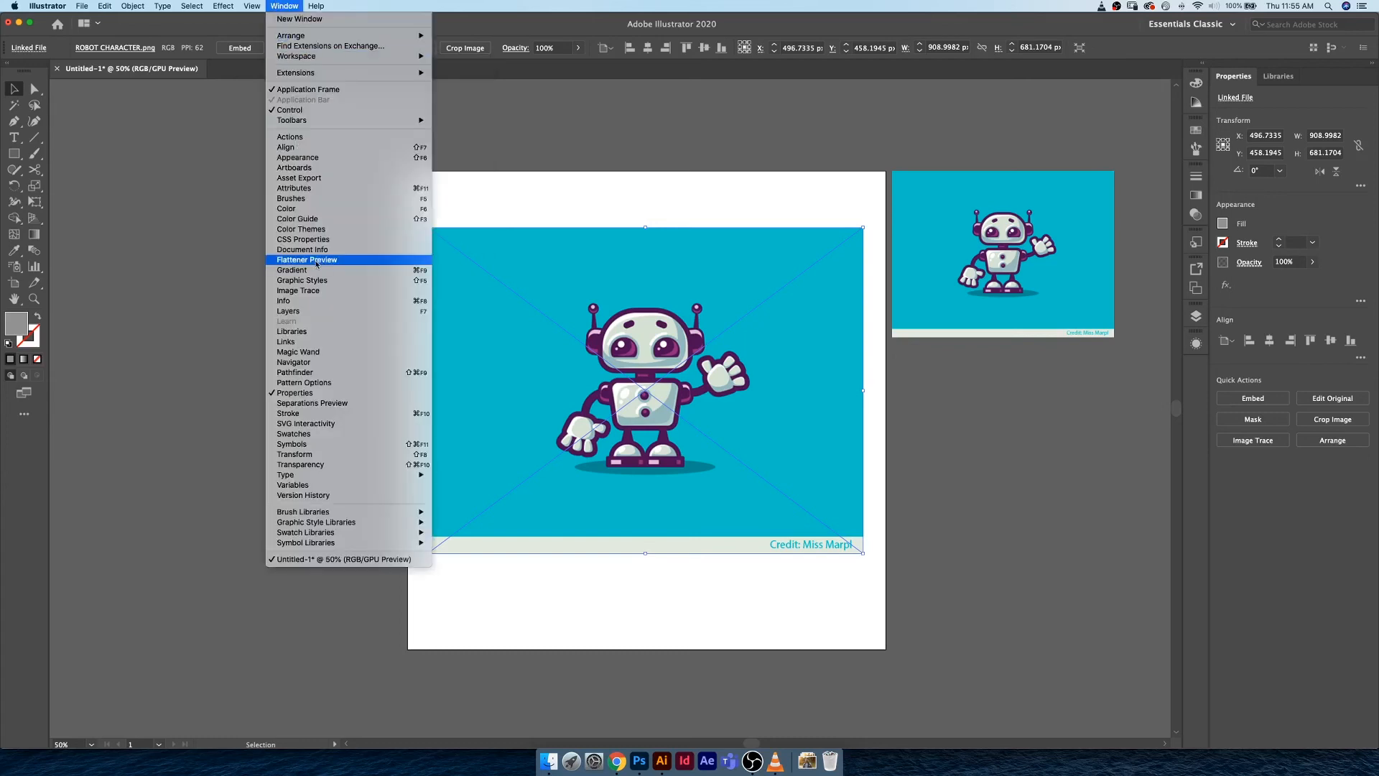
{"action": "left_click", "coordinate": [323, 291]}
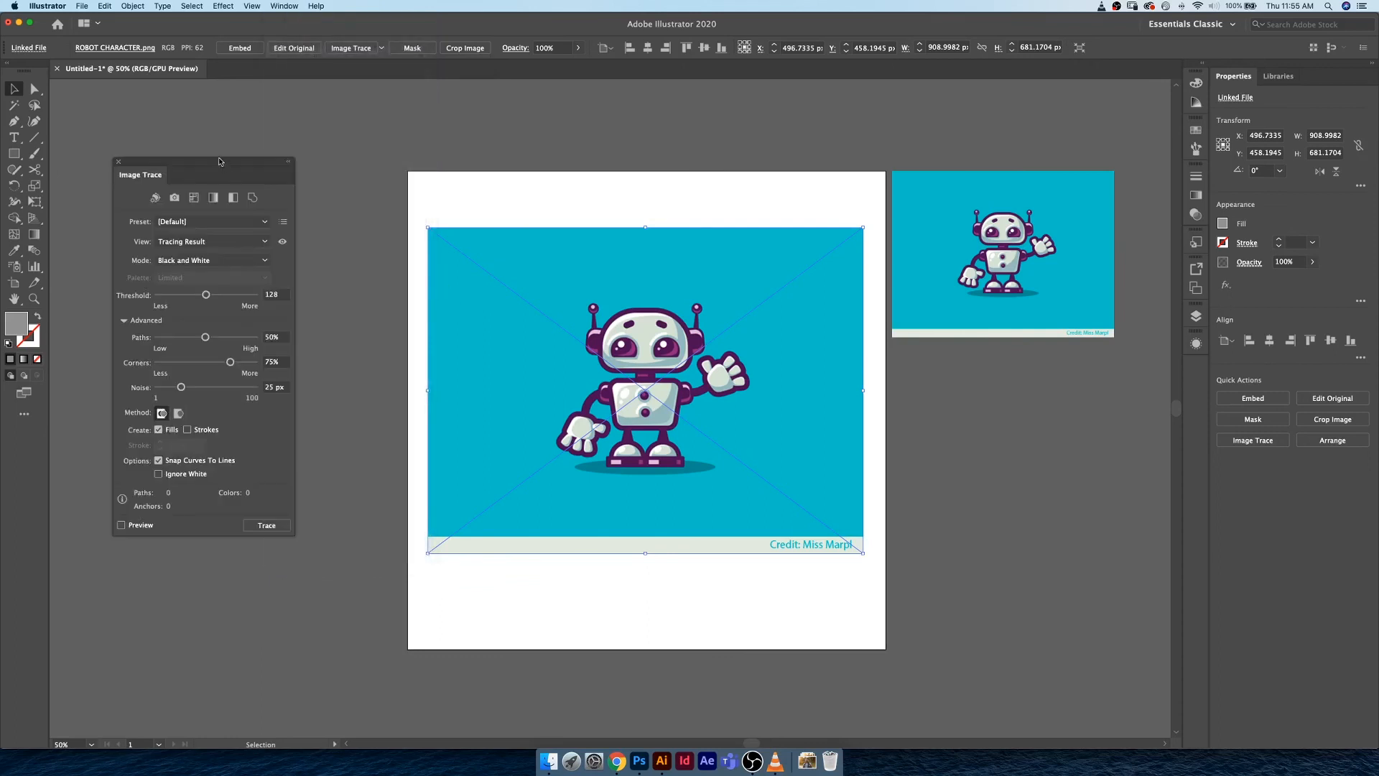
{"action": "left_click_drag", "start_coordinate": [219, 161], "coordinate": [316, 193]}
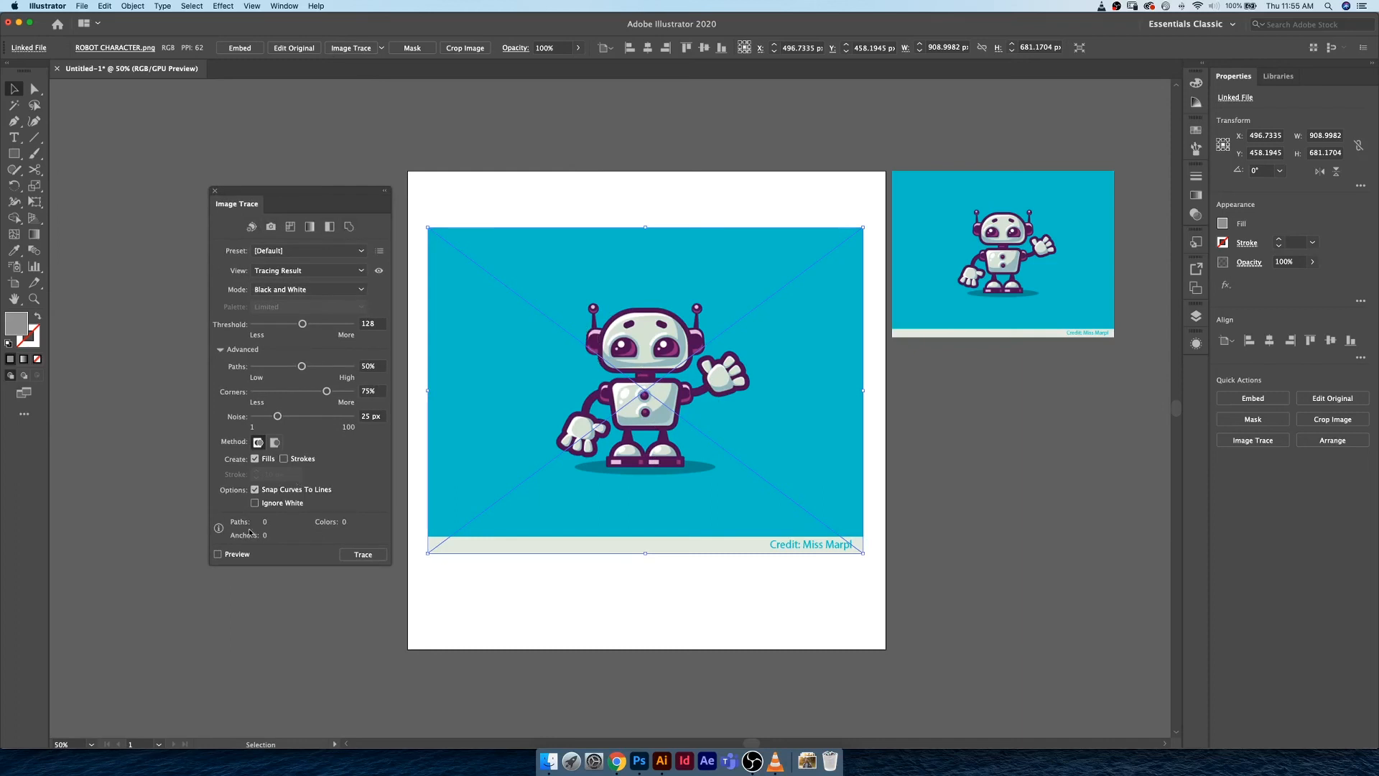
{"action": "left_click", "coordinate": [218, 555]}
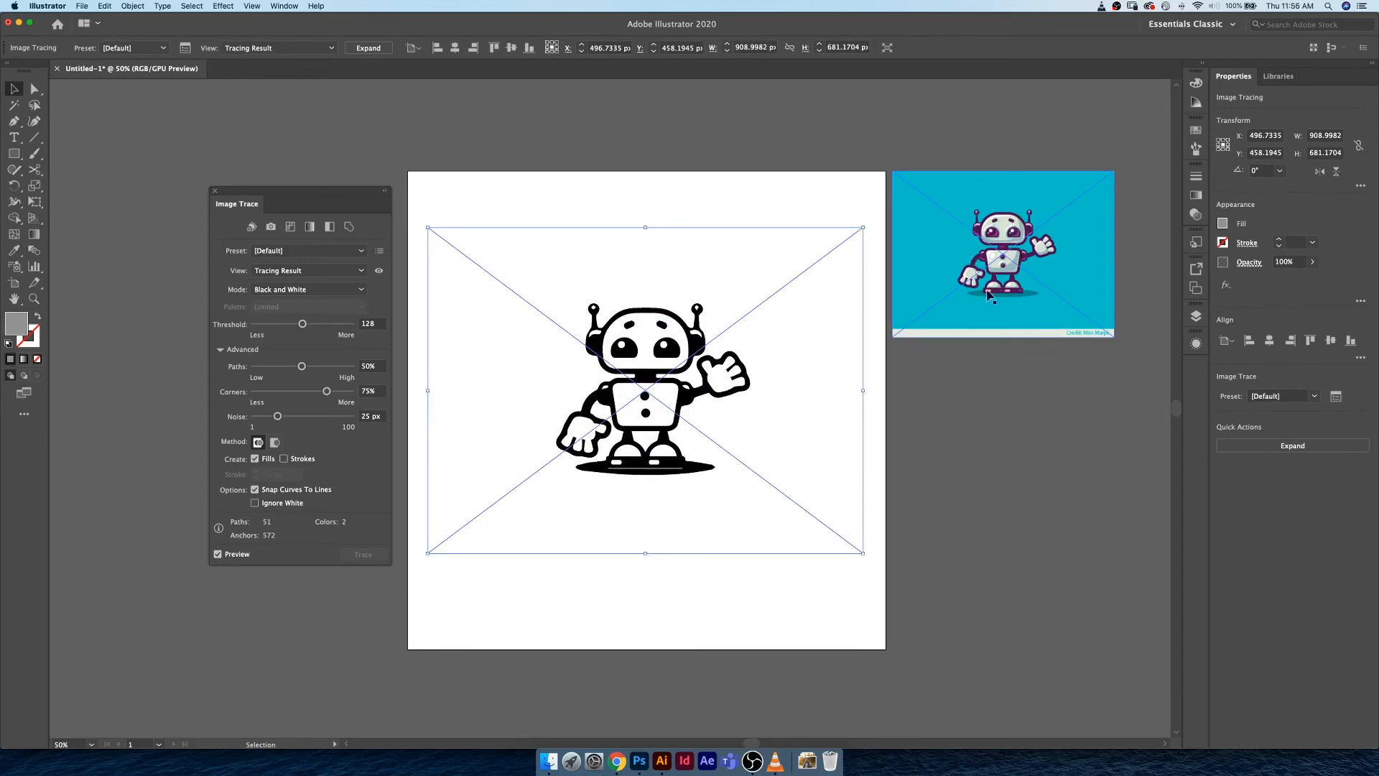
Step: Set the tracing mode of the large robot image to Color
{"action": "left_click", "coordinate": [334, 289]}
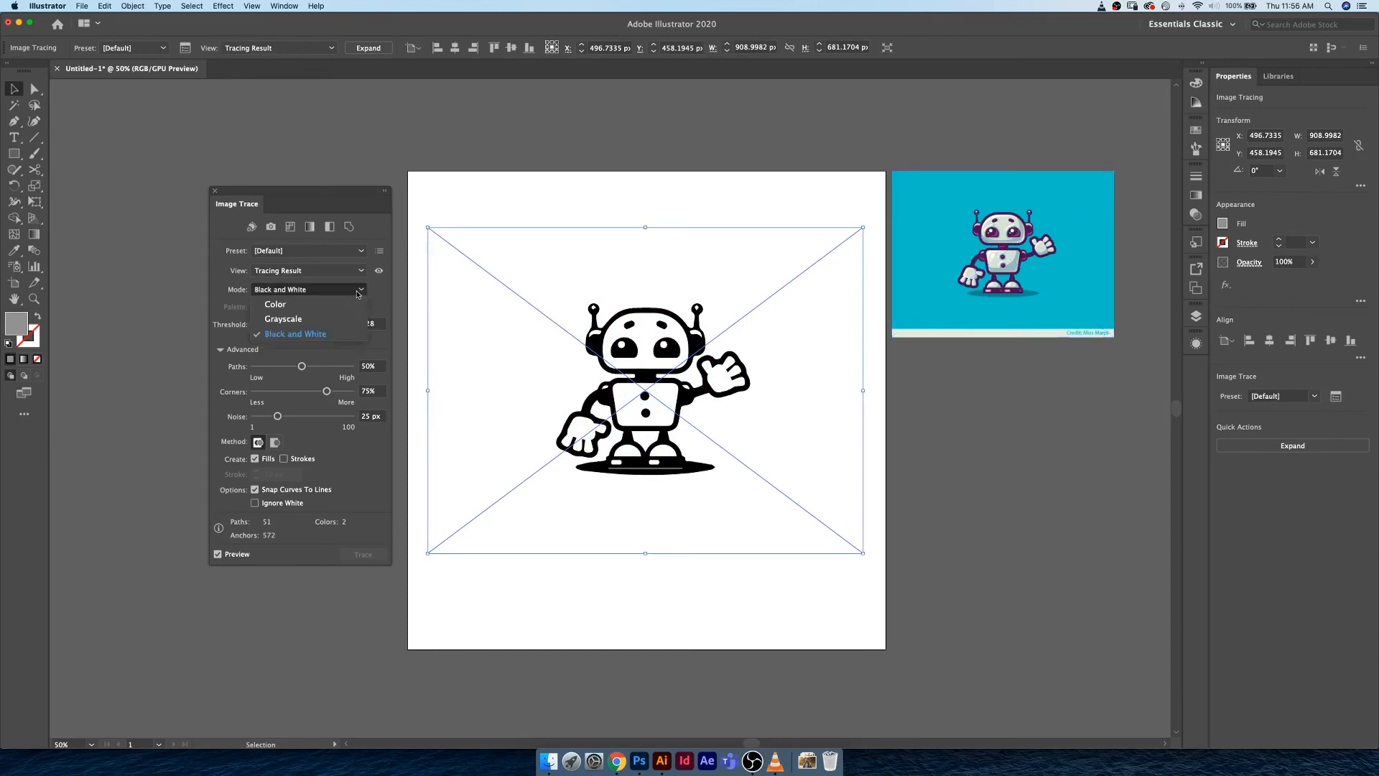
{"action": "left_click", "coordinate": [304, 306]}
{"action": "mouse_move", "coordinate": [627, 337]}
{"action": "left_mouse_down"}
{"action": "mouse_move", "coordinate": [561, 102]}
{"action": "mouse_move", "coordinate": [575, 123]}
{"action": "left_mouse_up"}
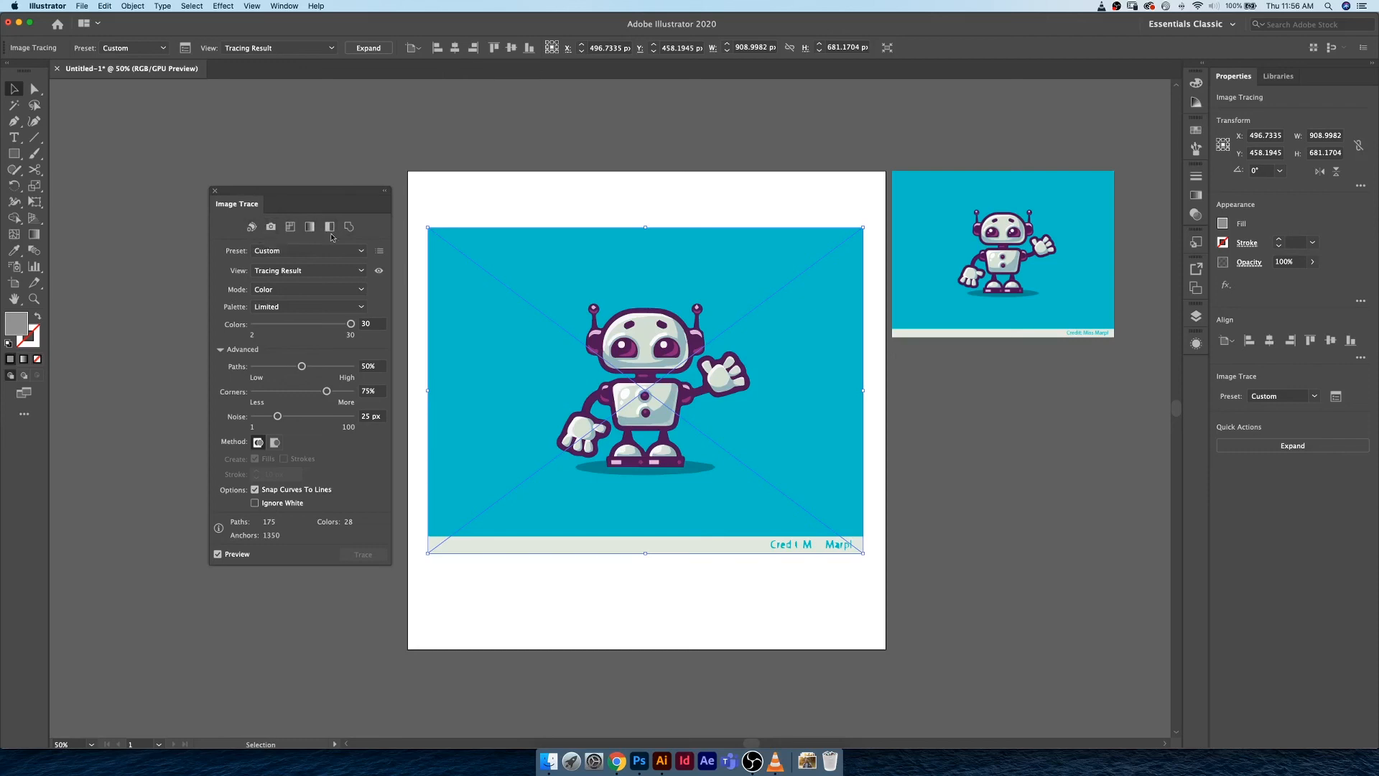
Step: Switch the robot's tracing mode to Grayscale
{"action": "left_click", "coordinate": [329, 290]}
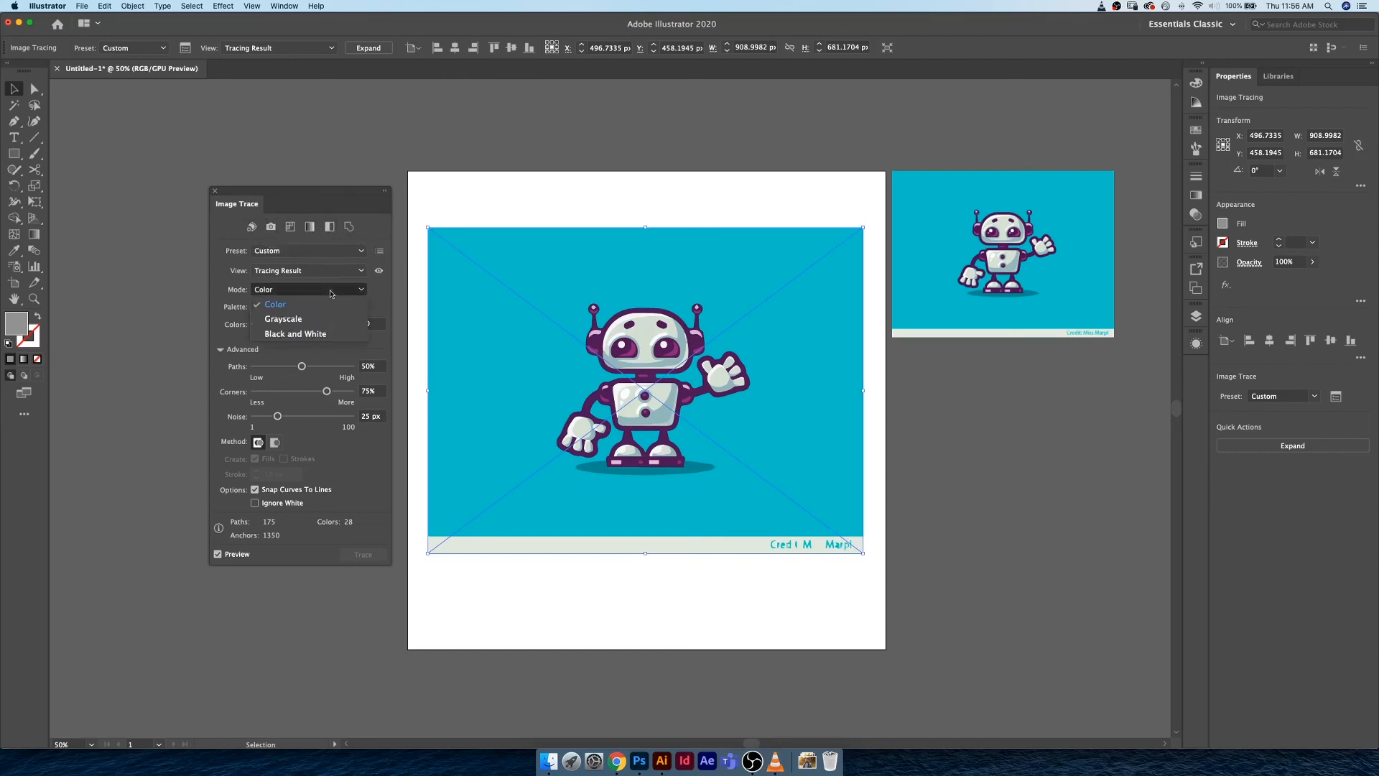
{"action": "left_click", "coordinate": [292, 319]}
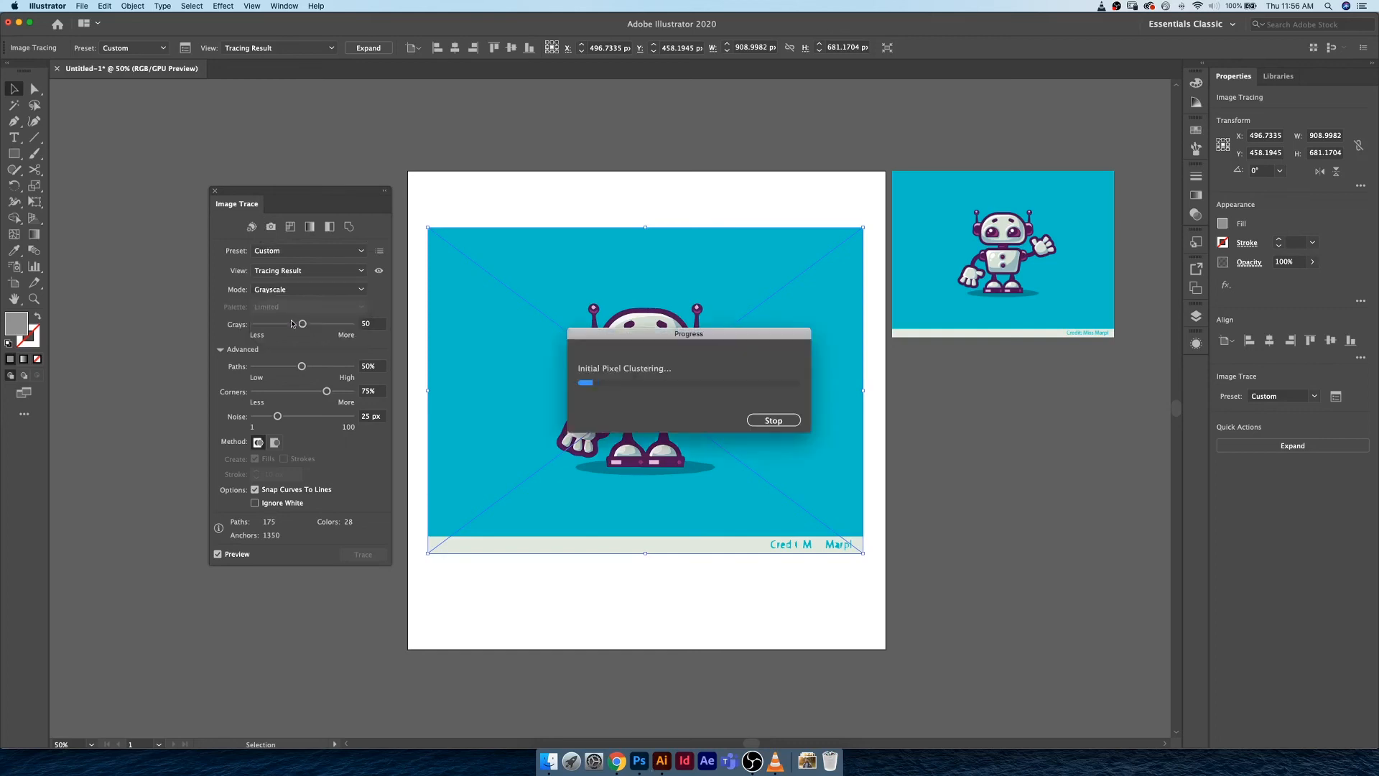
{"action": "left_click_drag", "start_coordinate": [645, 336], "coordinate": [602, 120]}
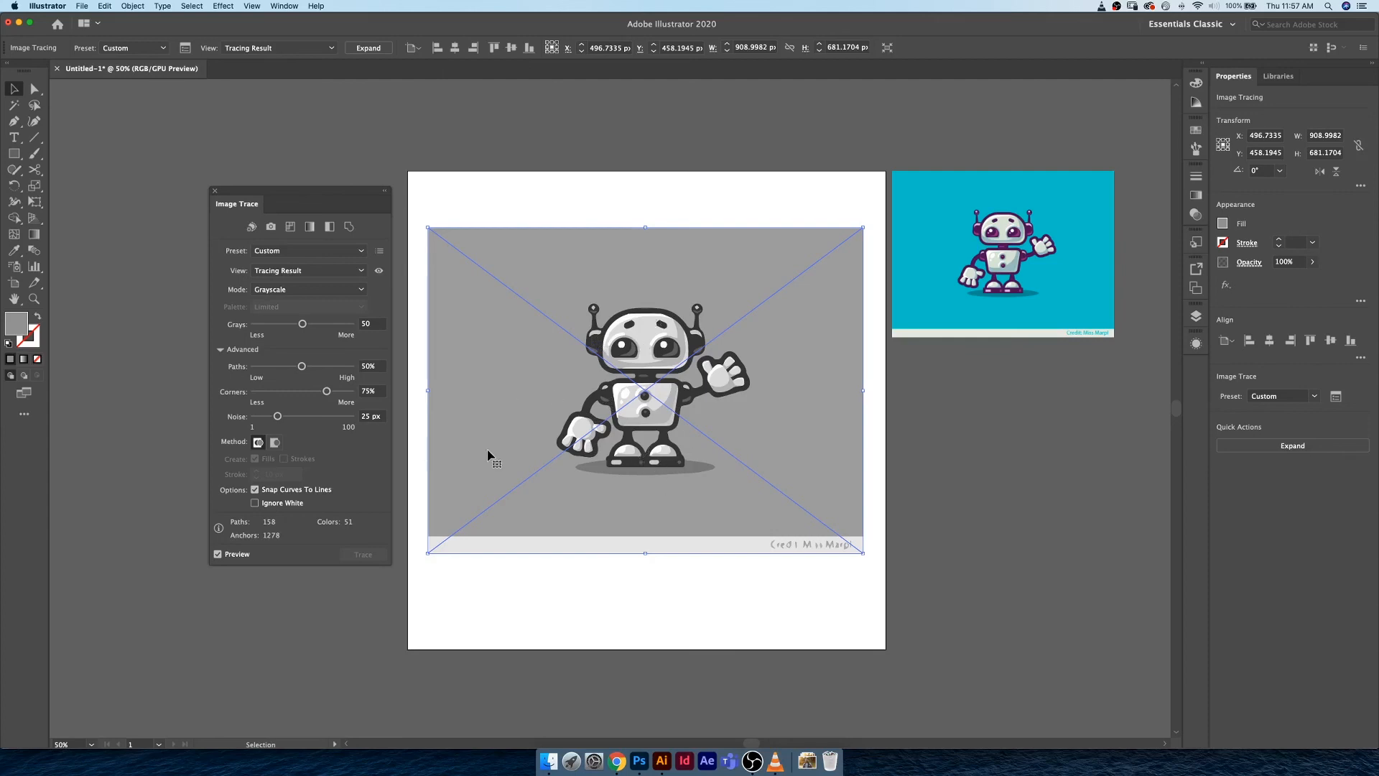
Step: Display the grayscale tracing as Tracing Result with Outlines to examine its vector paths
{"action": "left_click", "coordinate": [314, 273]}
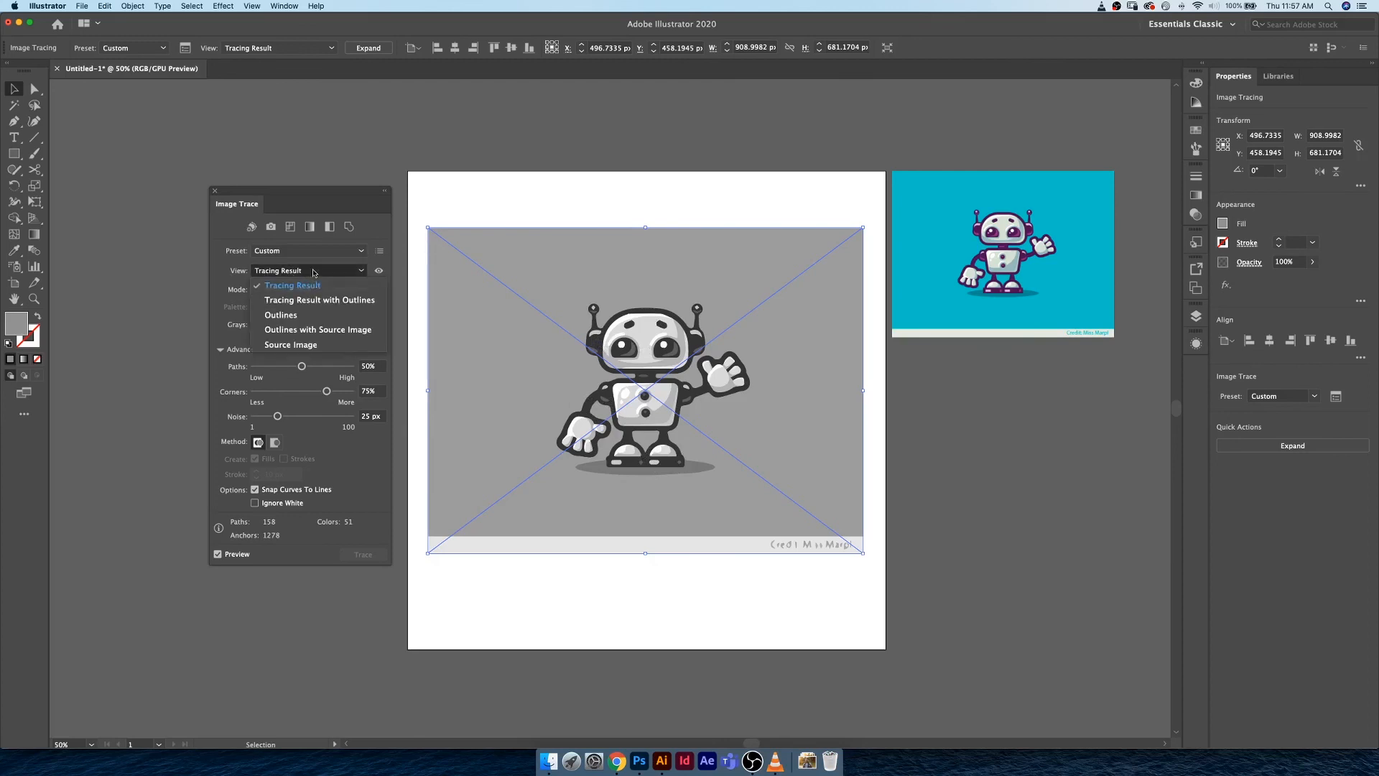
{"action": "left_click", "coordinate": [314, 273]}
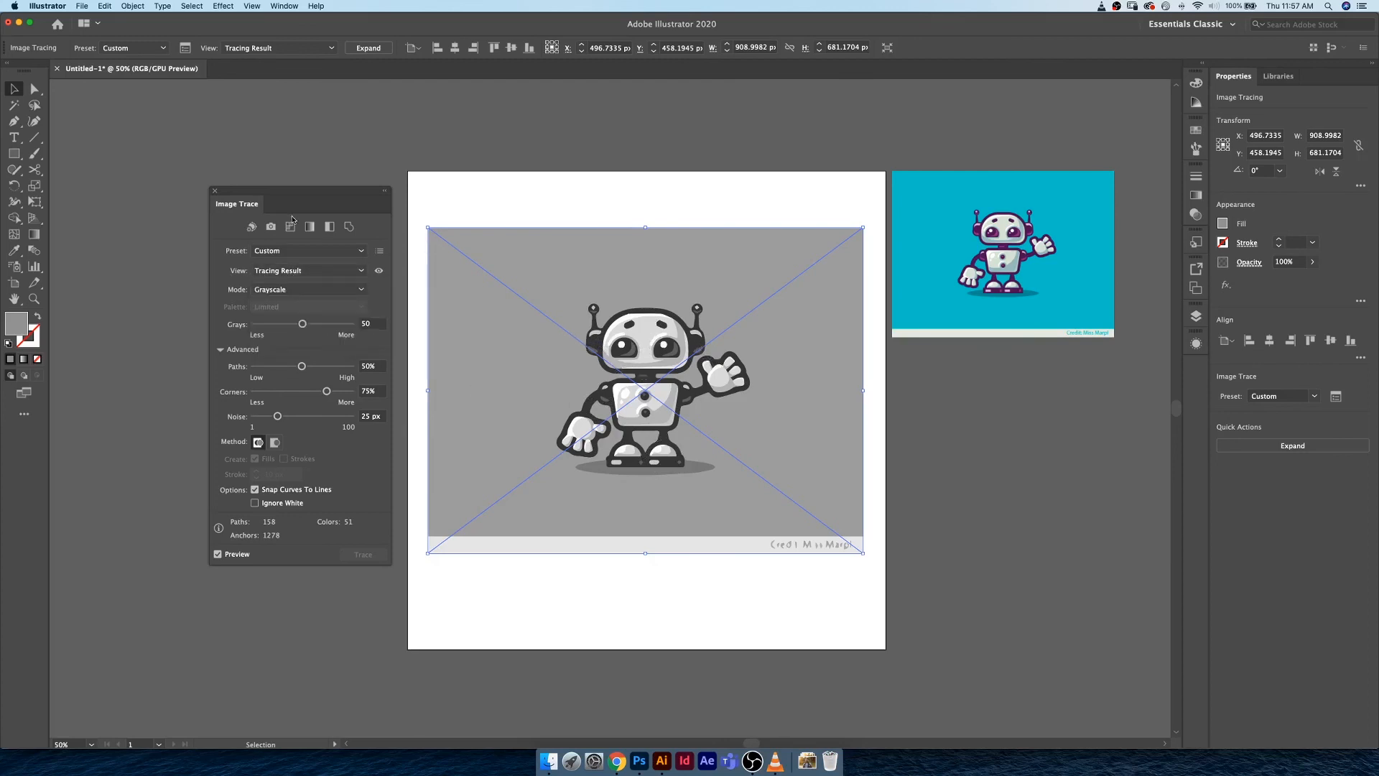
{"action": "left_click", "coordinate": [309, 271]}
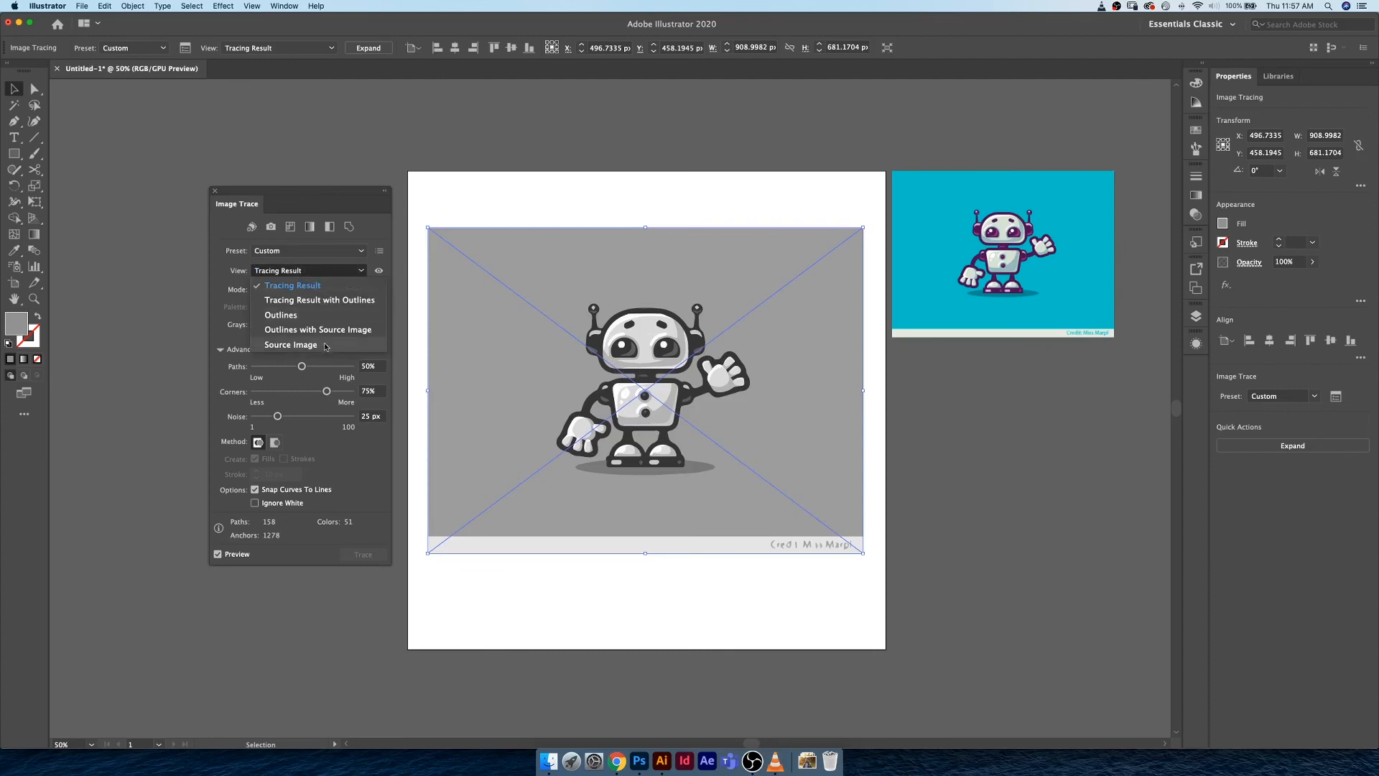
{"action": "left_click", "coordinate": [326, 303]}
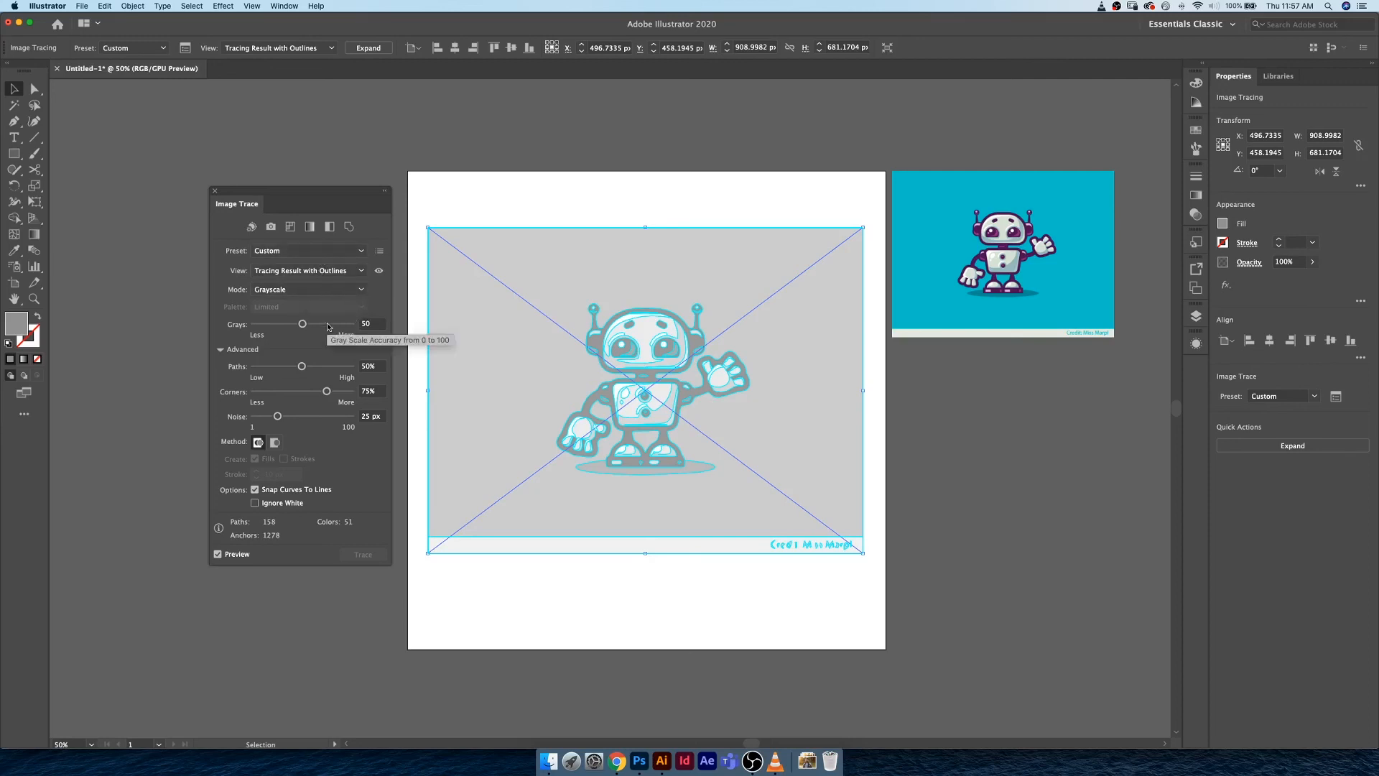
Step: Raise the tracing's Grays to 62 and return the view to Tracing Result
{"action": "left_click_drag", "start_coordinate": [303, 325], "coordinate": [315, 327]}
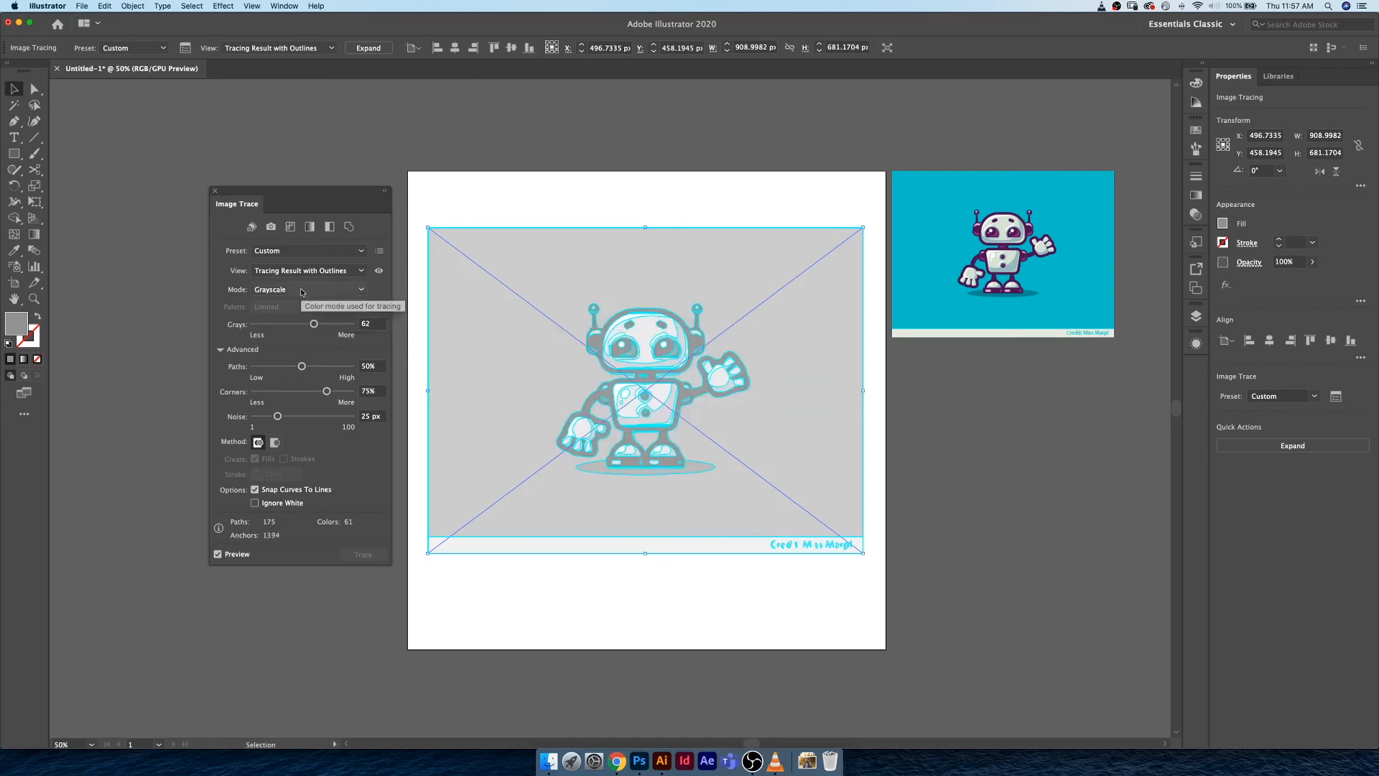
{"action": "left_click", "coordinate": [347, 275]}
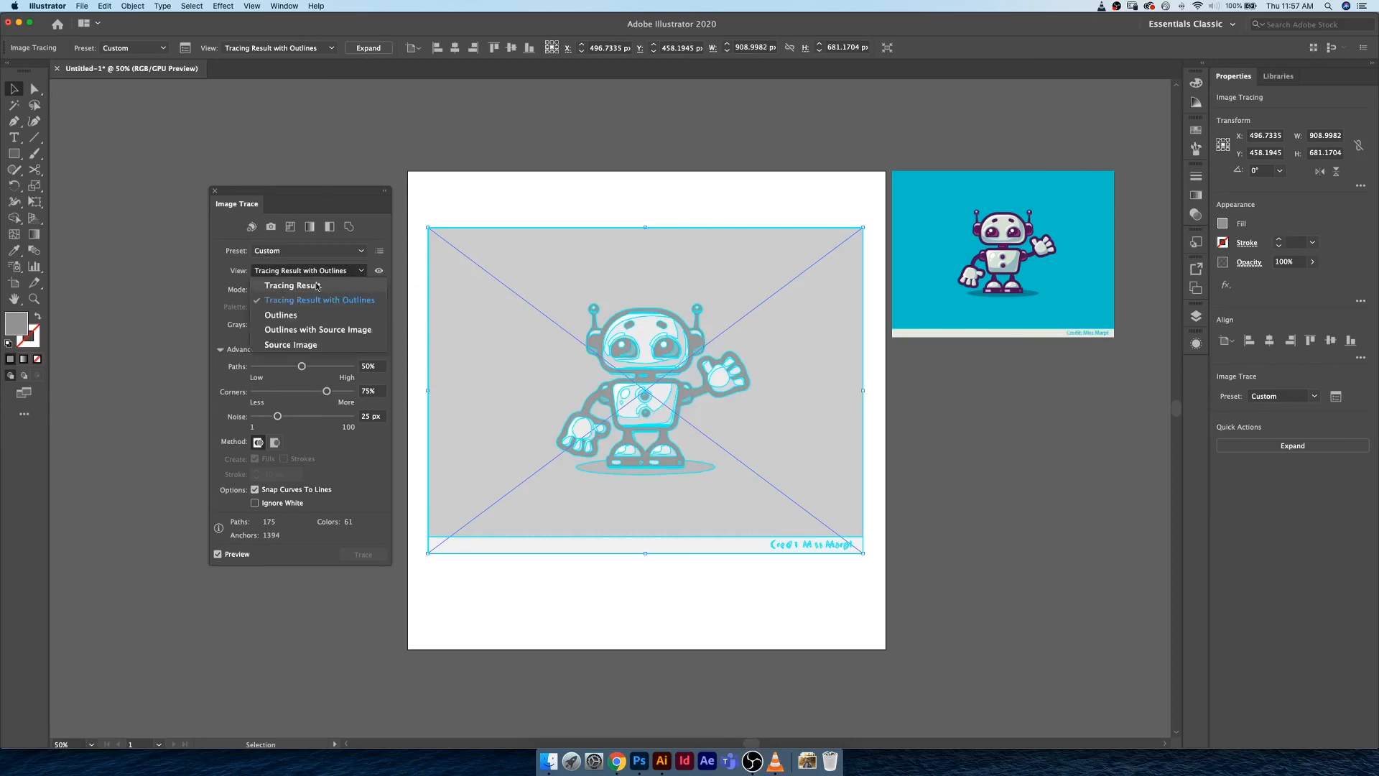
{"action": "left_click", "coordinate": [349, 281]}
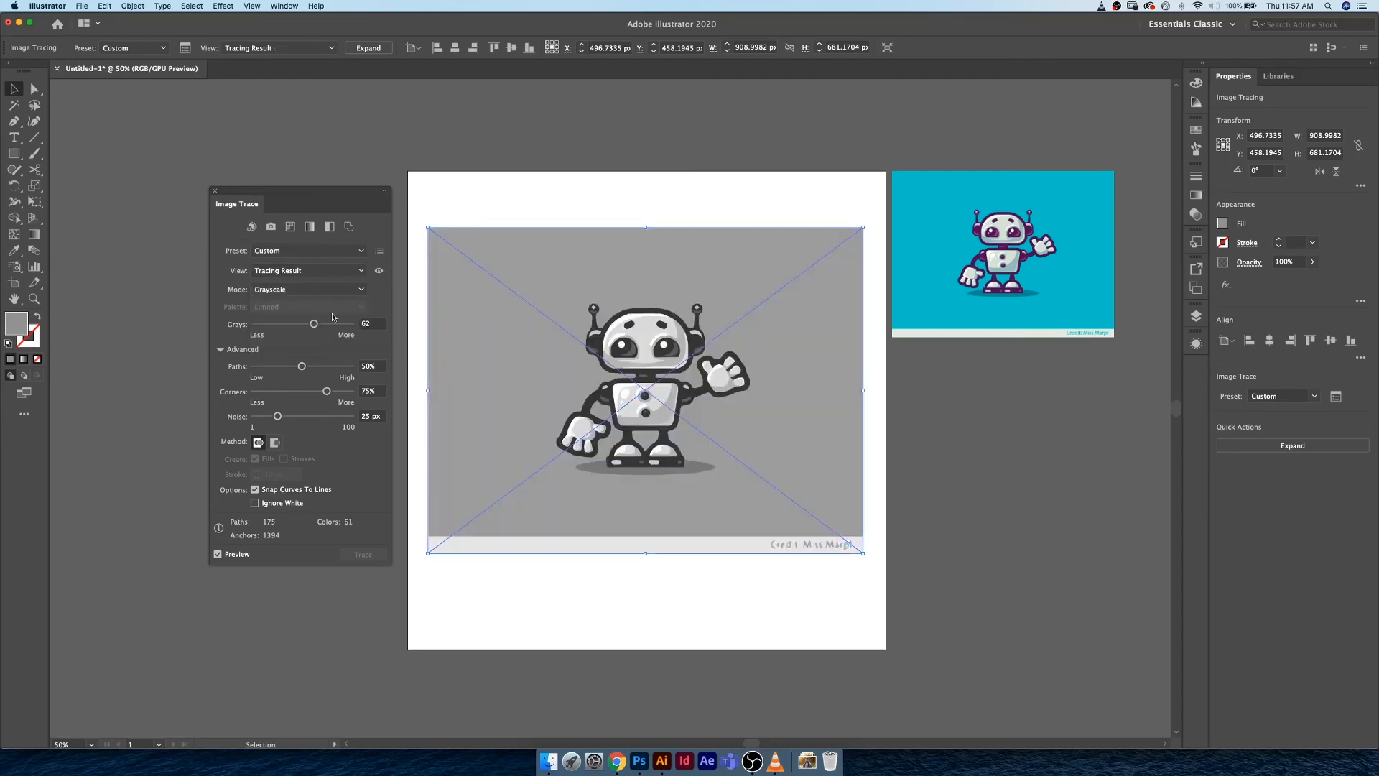
Step: Change the robot's tracing mode to Black and White and try Threshold values of 42 and 72
{"action": "left_click", "coordinate": [300, 289]}
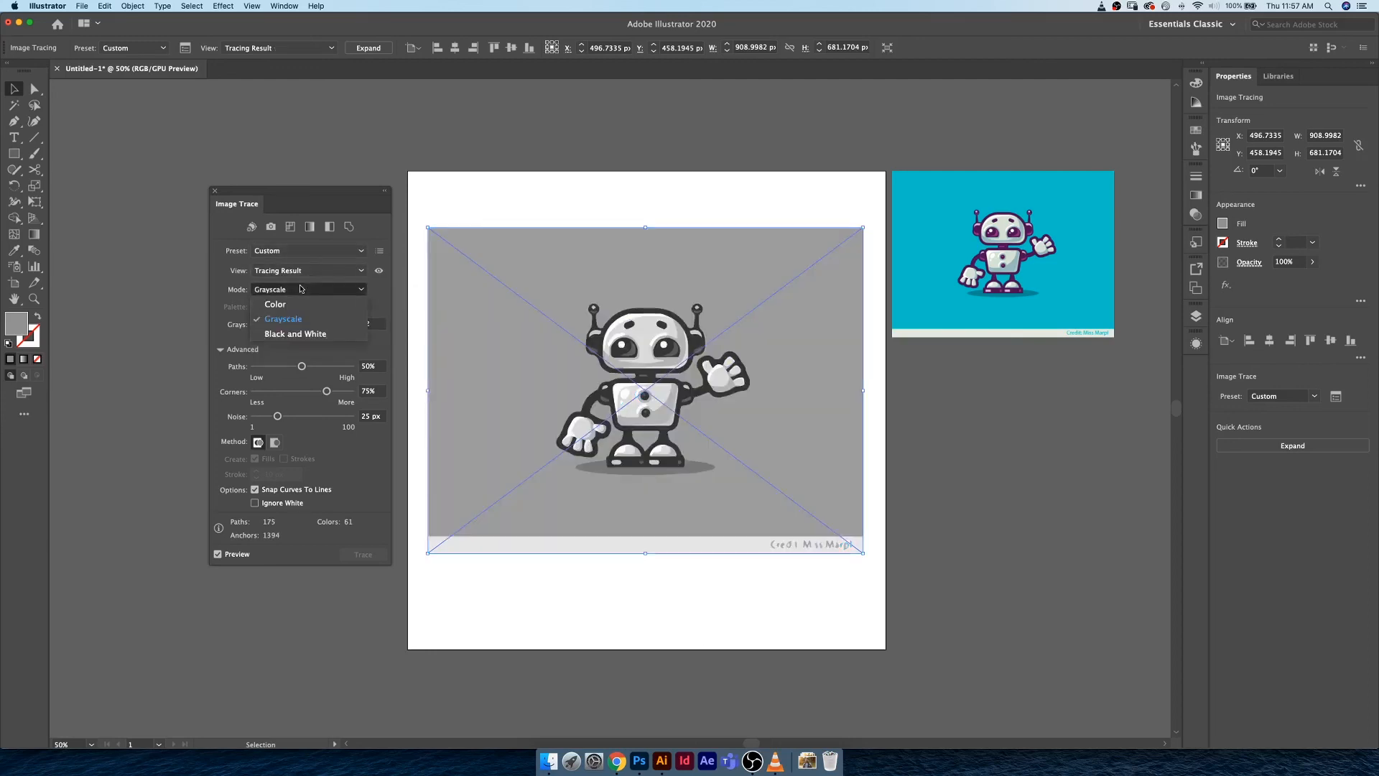
{"action": "left_click", "coordinate": [307, 335]}
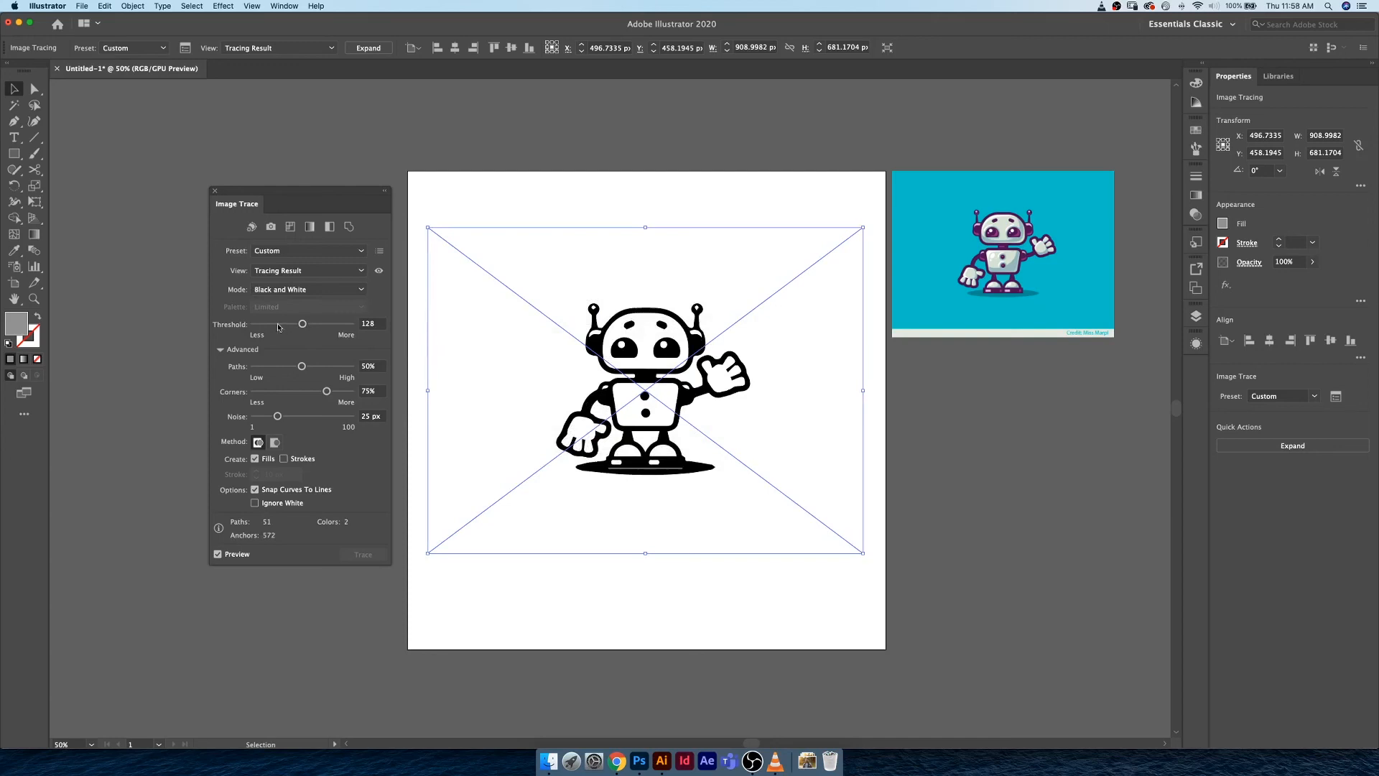
{"action": "left_click_drag", "start_coordinate": [278, 327], "coordinate": [270, 328]}
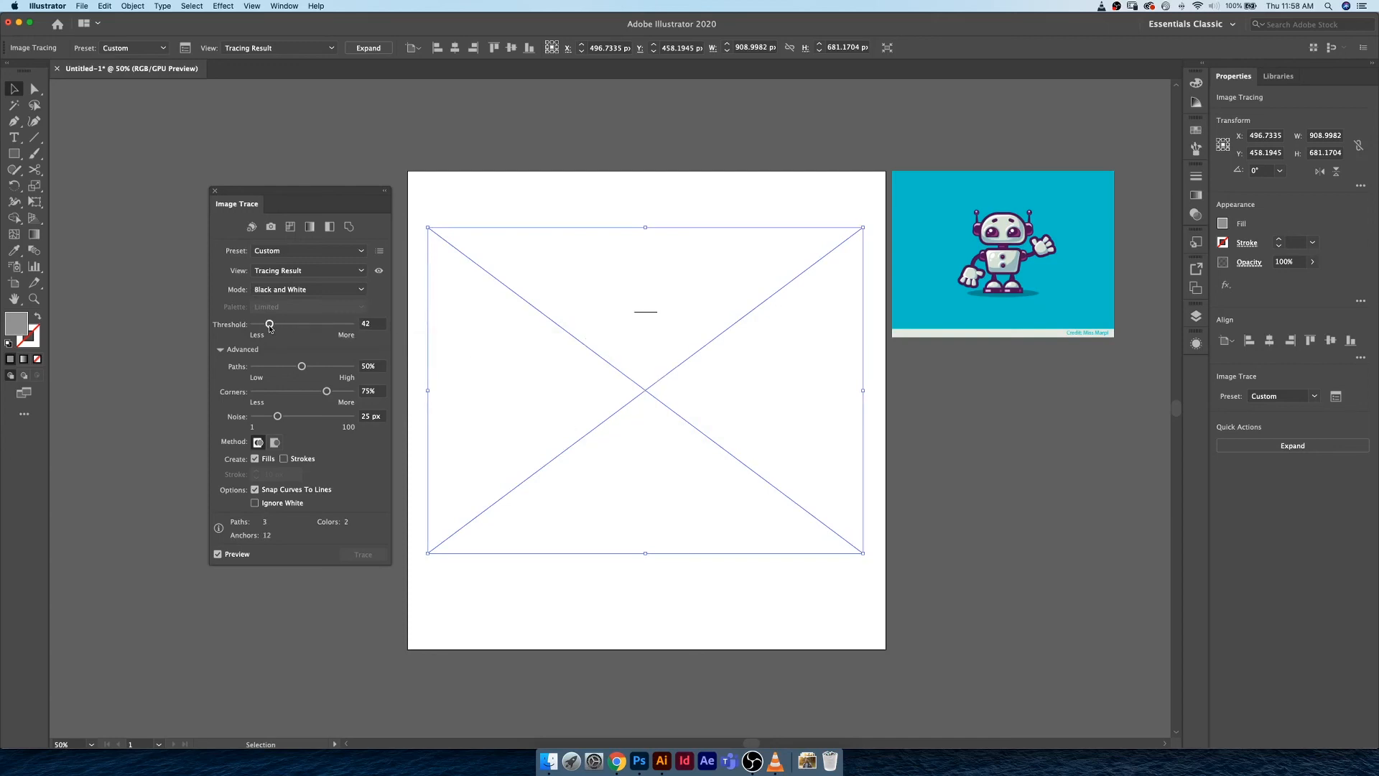
{"action": "left_click_drag", "start_coordinate": [270, 328], "coordinate": [281, 327]}
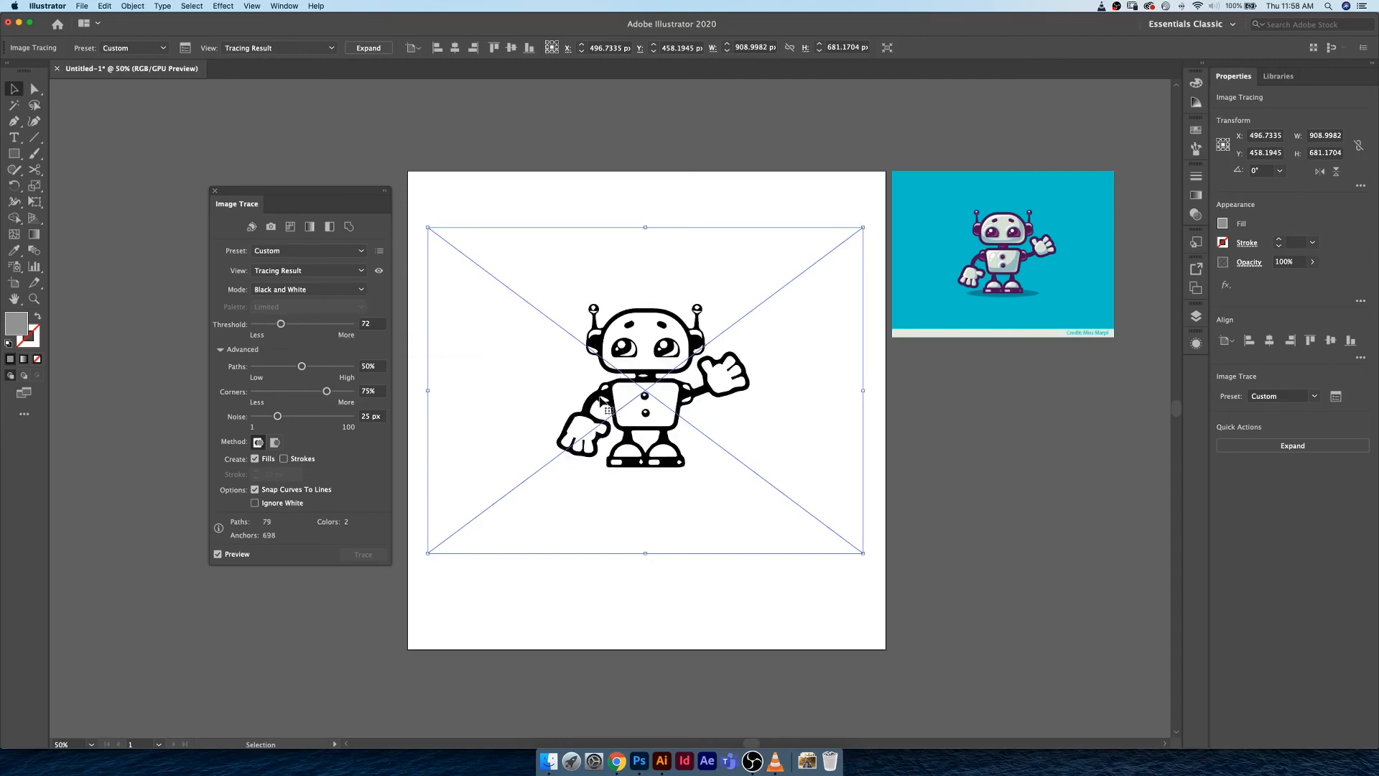
Step: Compare the black and white tracing at Threshold 206 and 61, and settle on a Threshold of 89
{"action": "left_click", "coordinate": [312, 325]}
{"action": "left_click_drag", "start_coordinate": [313, 325], "coordinate": [331, 326]}
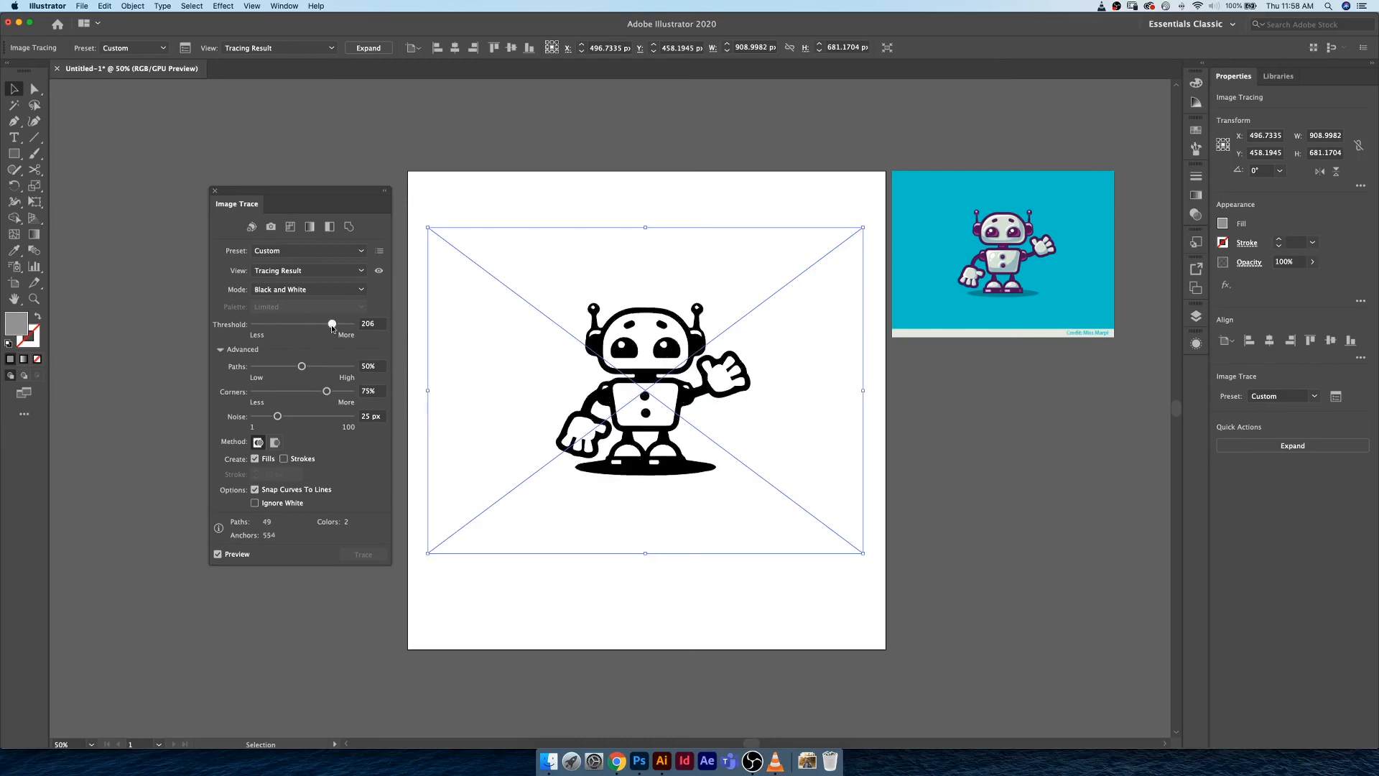
{"action": "left_click", "coordinate": [277, 325]}
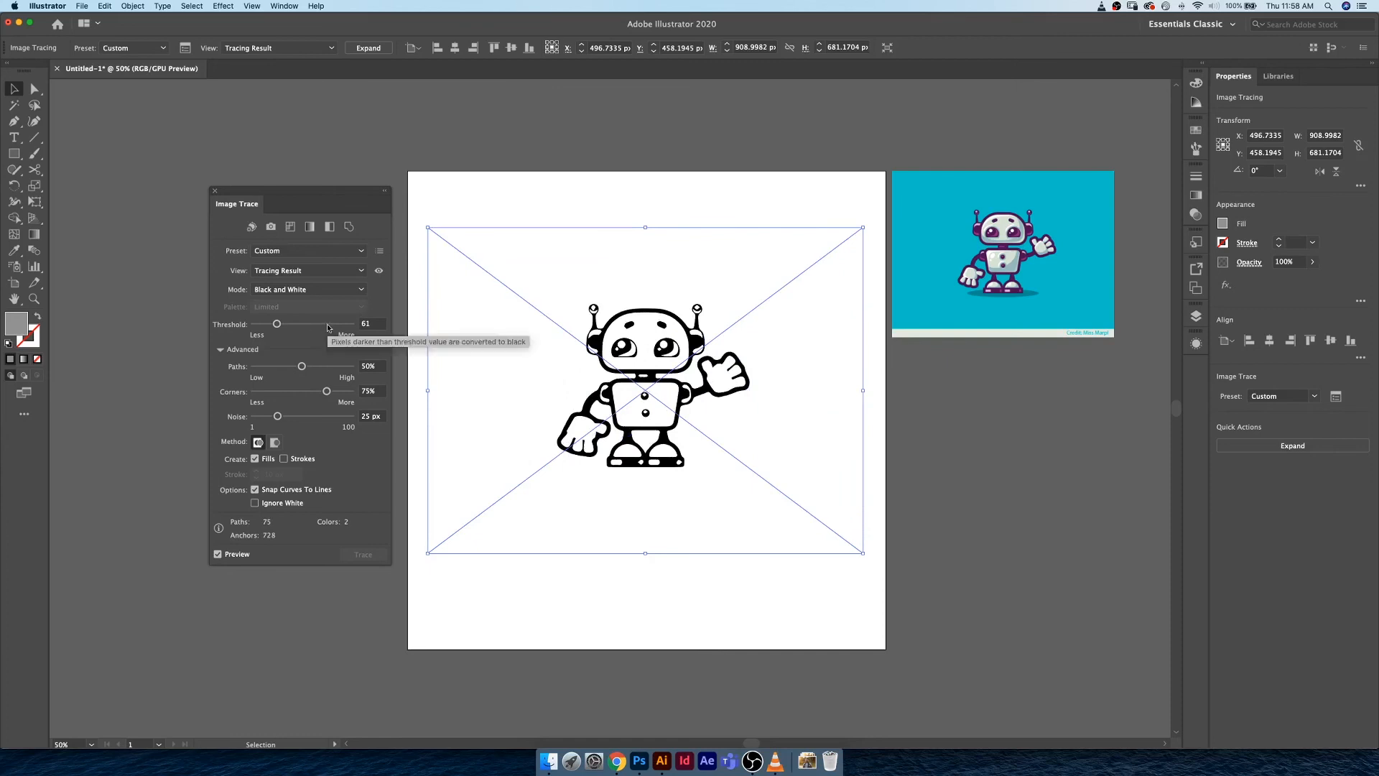
{"action": "left_click", "coordinate": [288, 327]}
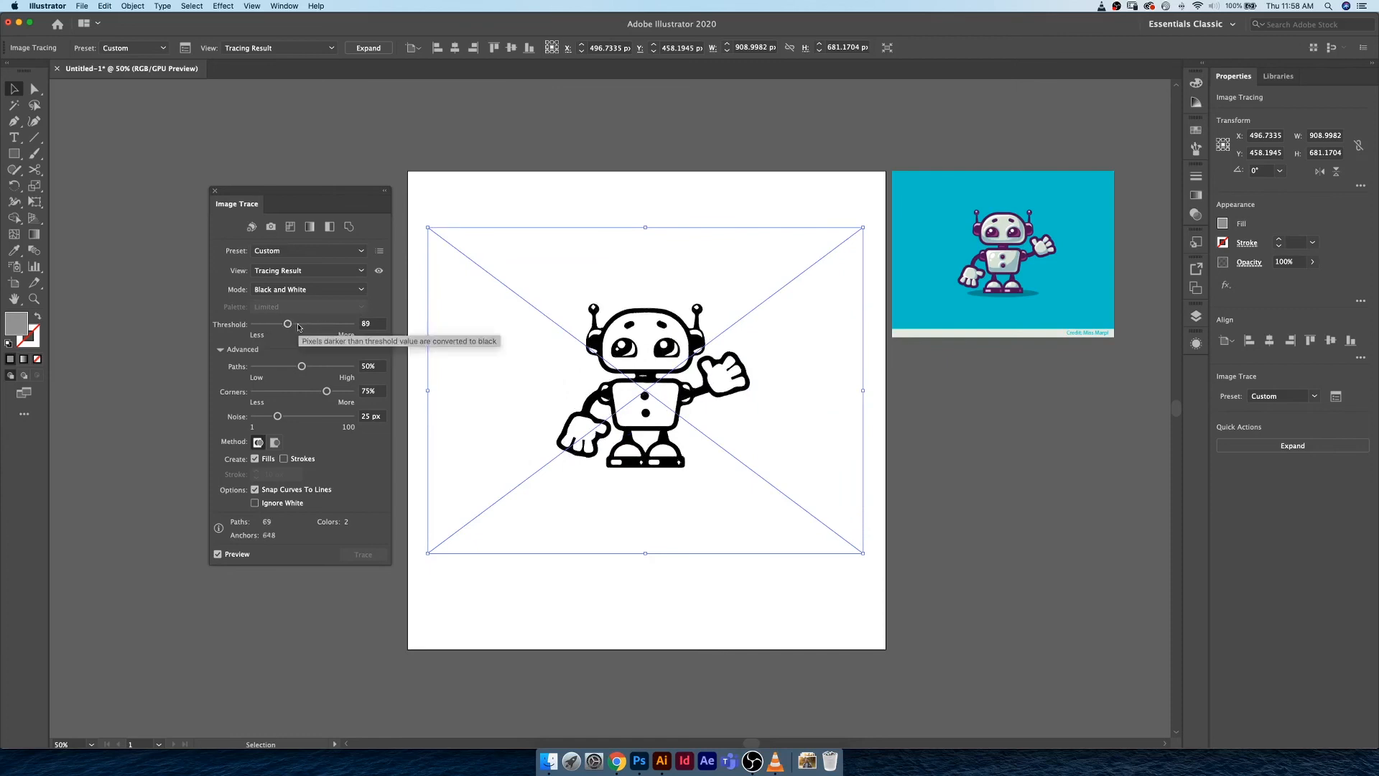
Step: Refine the black and white tracing to Threshold 71, Paths 40%, Corners 63% and Noise 15 px
{"action": "left_click_drag", "start_coordinate": [287, 329], "coordinate": [281, 328]}
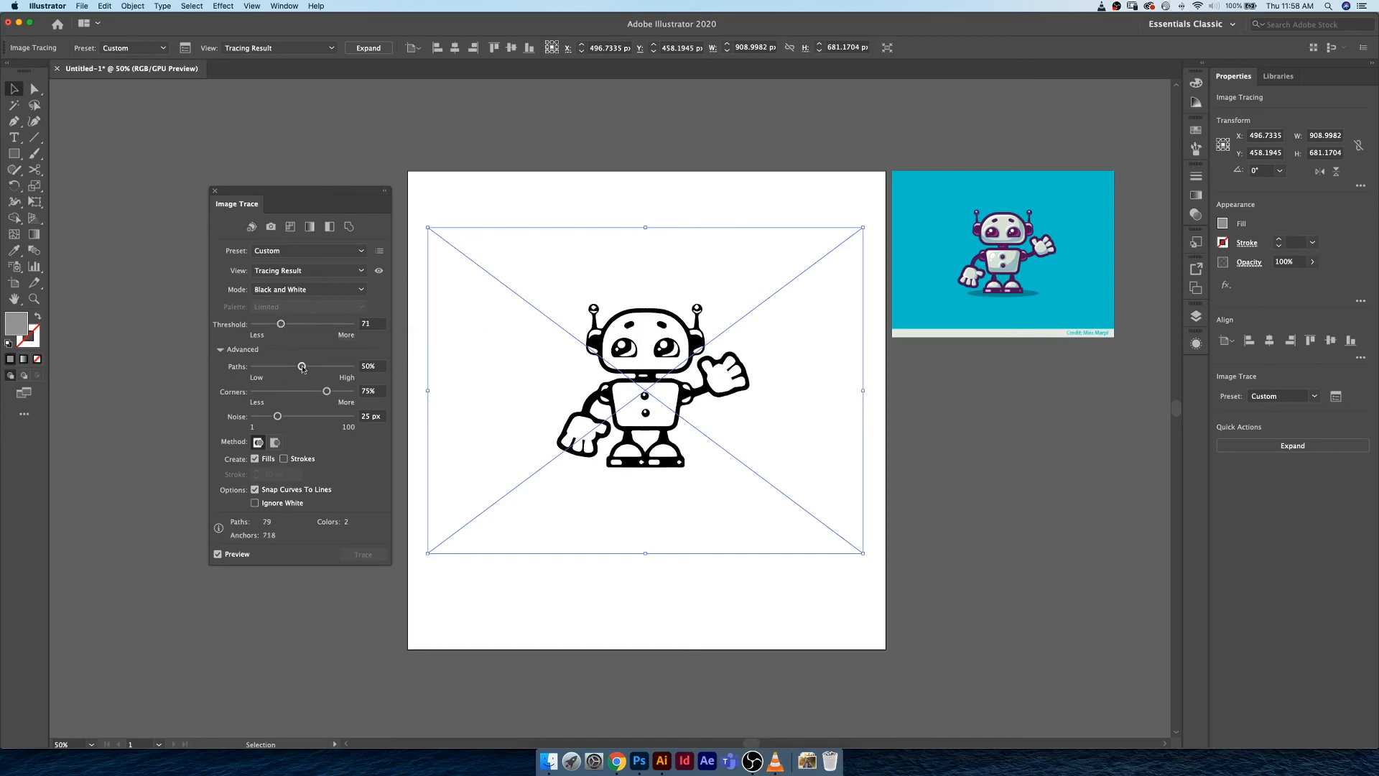
{"action": "left_click_drag", "start_coordinate": [301, 367], "coordinate": [286, 367]}
{"action": "left_click_drag", "start_coordinate": [285, 367], "coordinate": [279, 367]}
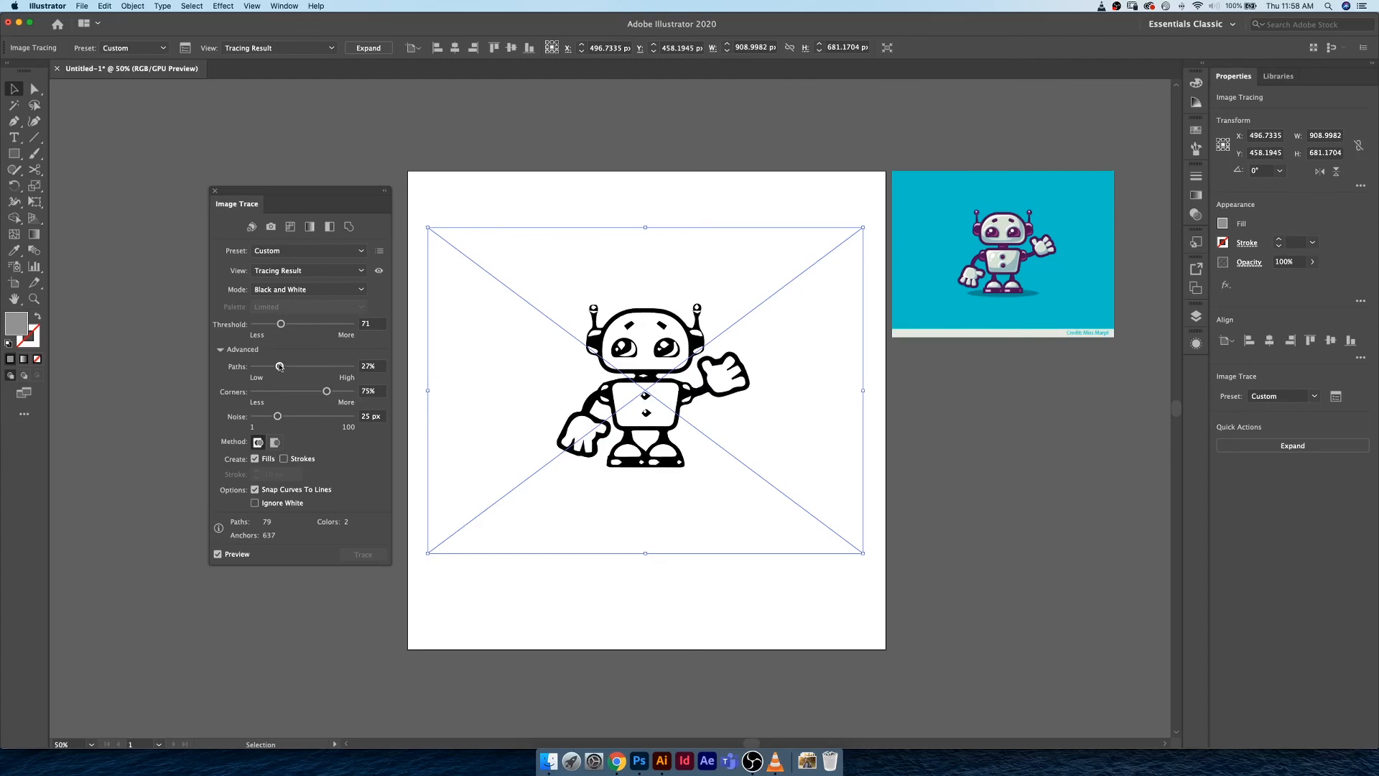
{"action": "mouse_move", "coordinate": [279, 367]}
{"action": "left_mouse_down"}
{"action": "mouse_move", "coordinate": [330, 366]}
{"action": "mouse_move", "coordinate": [277, 367]}
{"action": "left_mouse_up"}
{"action": "left_click_drag", "start_coordinate": [277, 367], "coordinate": [294, 371]}
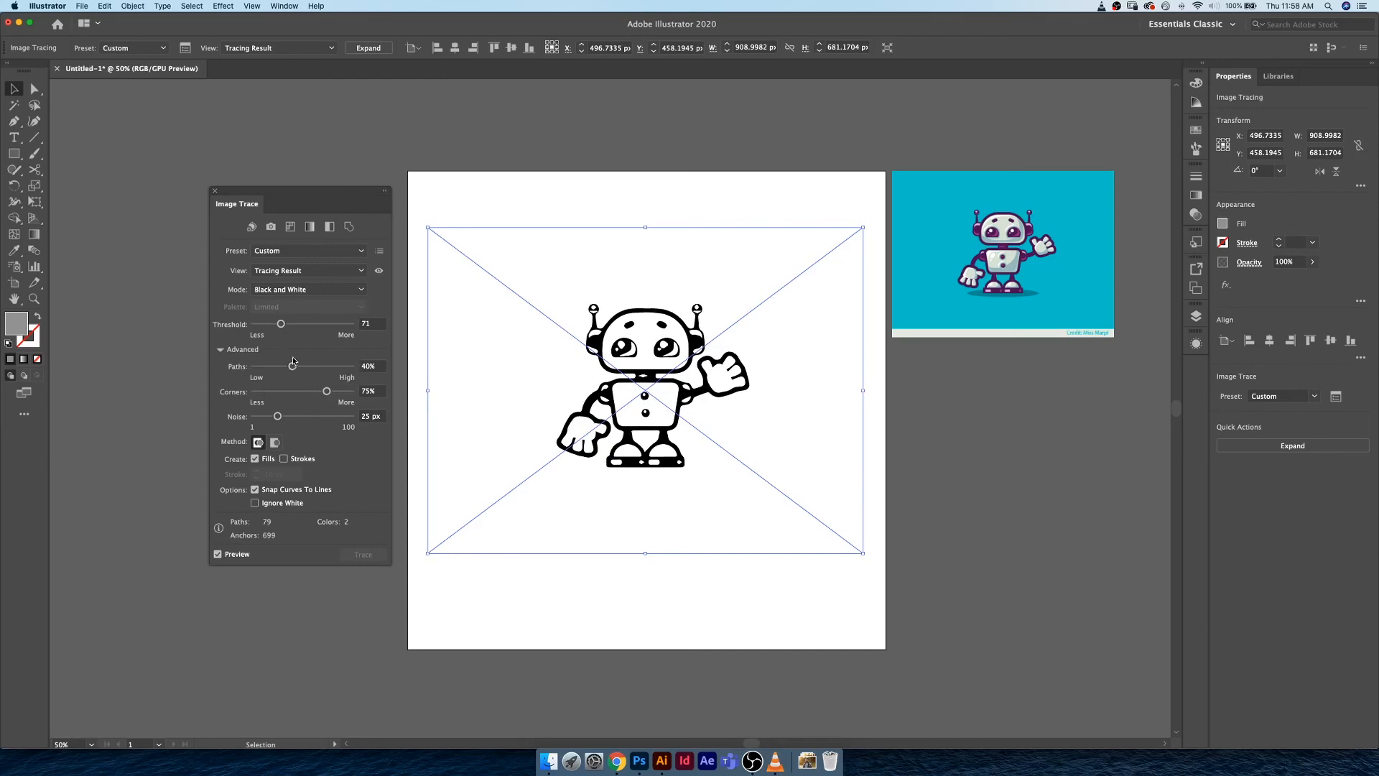
{"action": "mouse_move", "coordinate": [326, 391]}
{"action": "left_mouse_down"}
{"action": "mouse_move", "coordinate": [278, 394]}
{"action": "mouse_move", "coordinate": [343, 395]}
{"action": "mouse_move", "coordinate": [315, 393]}
{"action": "left_mouse_up"}
{"action": "mouse_move", "coordinate": [277, 416]}
{"action": "left_mouse_down"}
{"action": "mouse_move", "coordinate": [328, 416]}
{"action": "mouse_move", "coordinate": [267, 417]}
{"action": "left_mouse_up"}
Step: Change the tracing mode to Grayscale and display it as Tracing Result with Outlines
{"action": "left_click", "coordinate": [300, 290]}
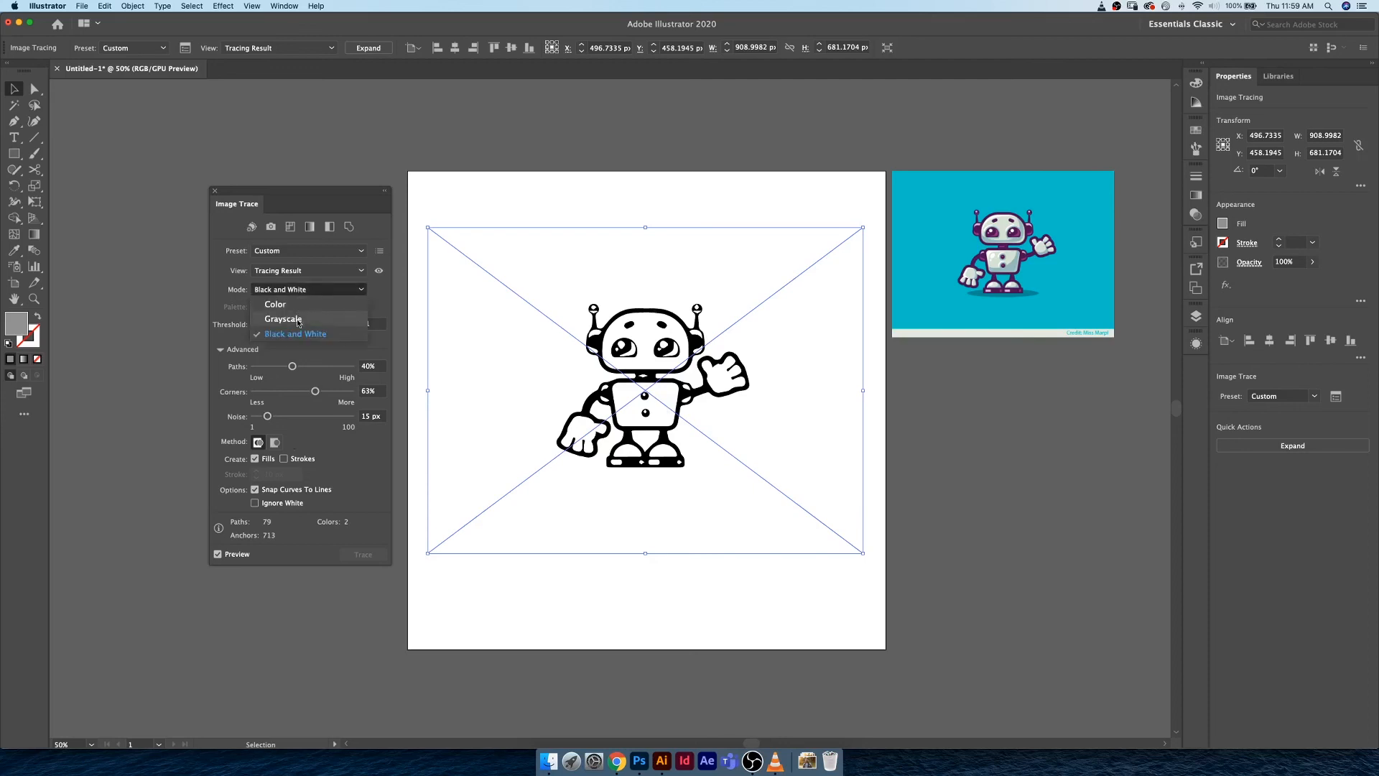
{"action": "left_click", "coordinate": [283, 319]}
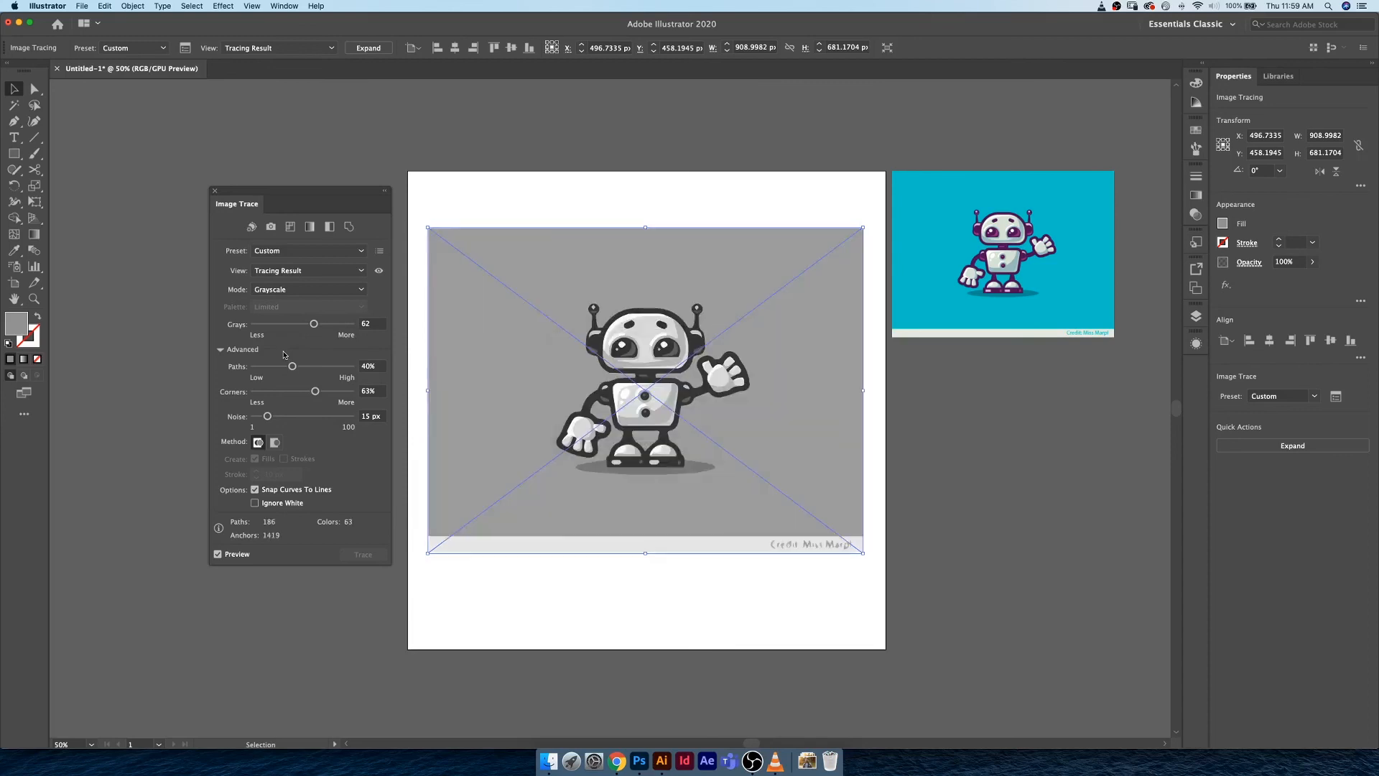
{"action": "left_click", "coordinate": [296, 272]}
{"action": "left_click", "coordinate": [315, 301]}
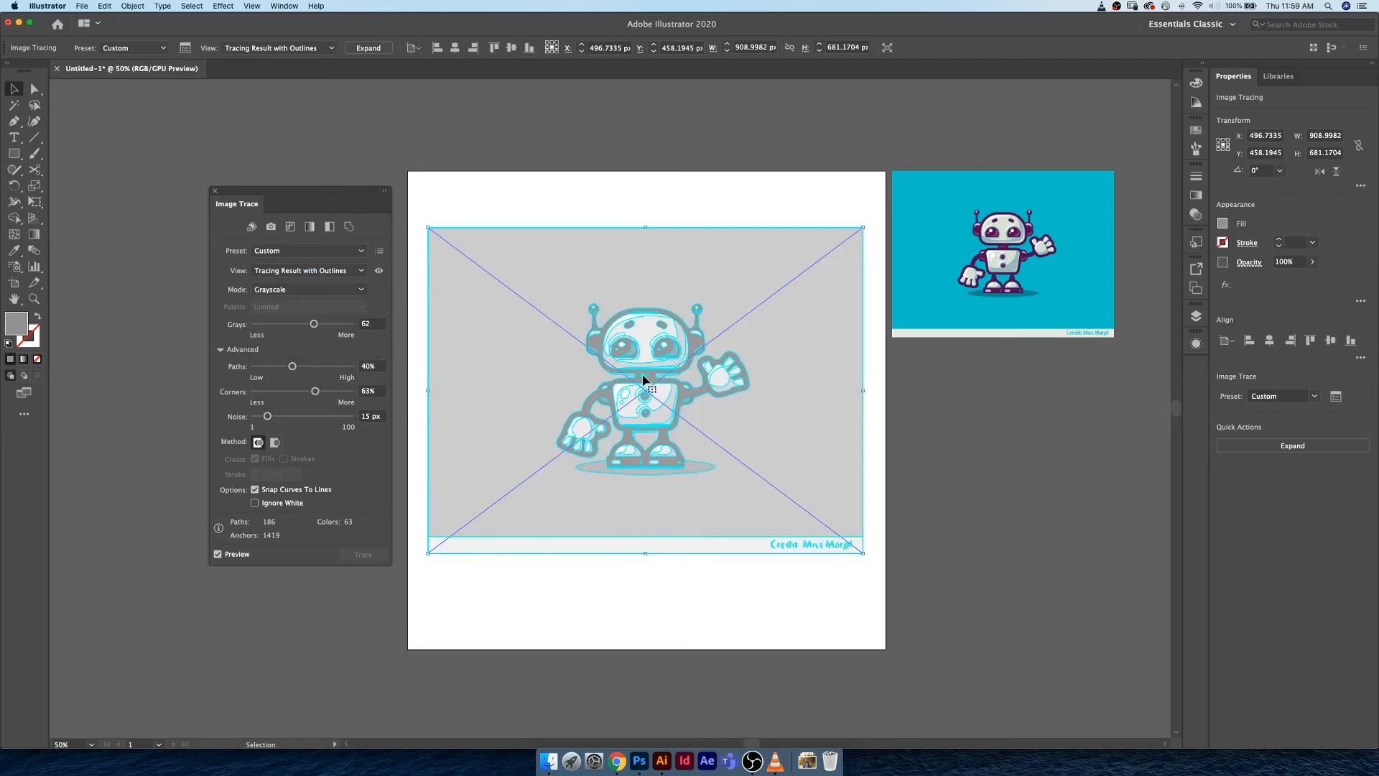
Step: Compare the Outlines, Outlines with Source Image and Source Image views, and return to Tracing Result with Outlines
{"action": "left_click", "coordinate": [293, 271]}
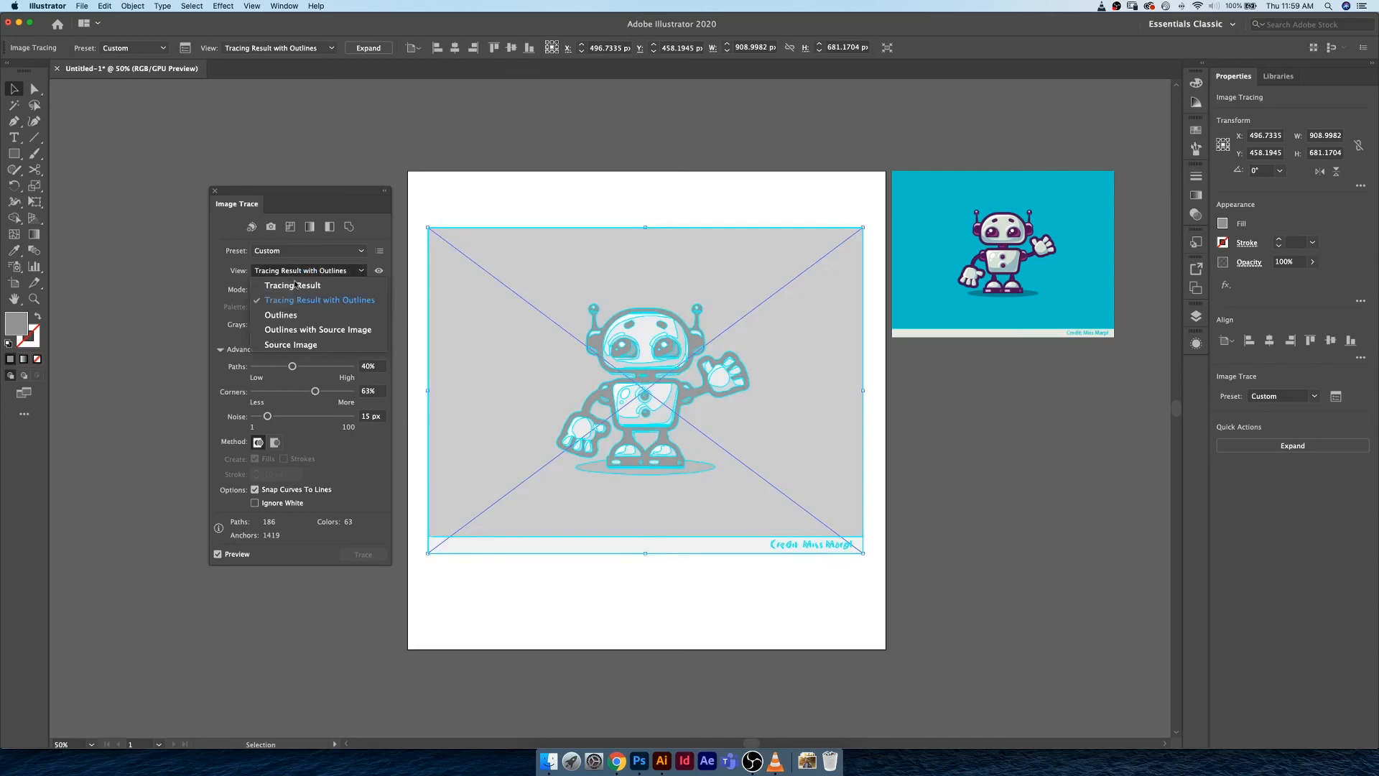
{"action": "left_click", "coordinate": [281, 316]}
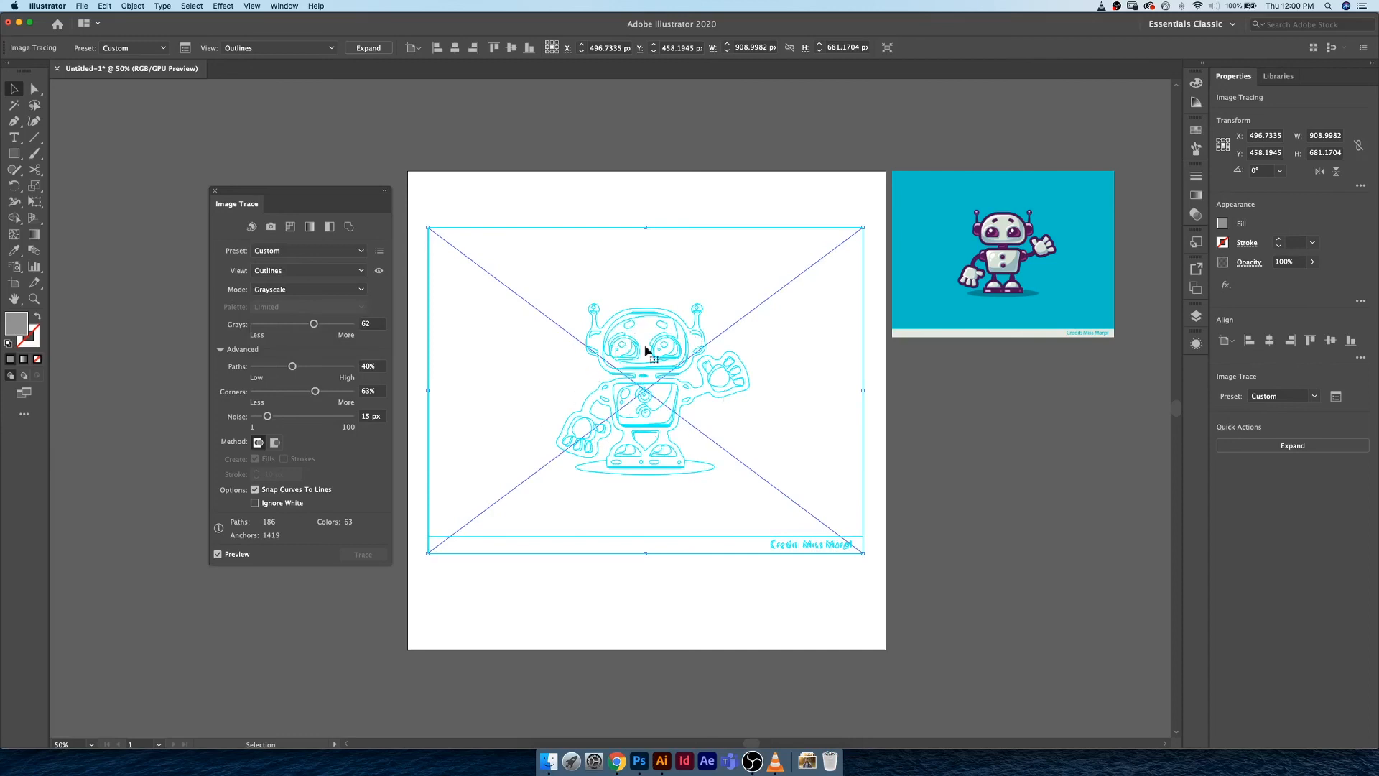
{"action": "left_click", "coordinate": [317, 272]}
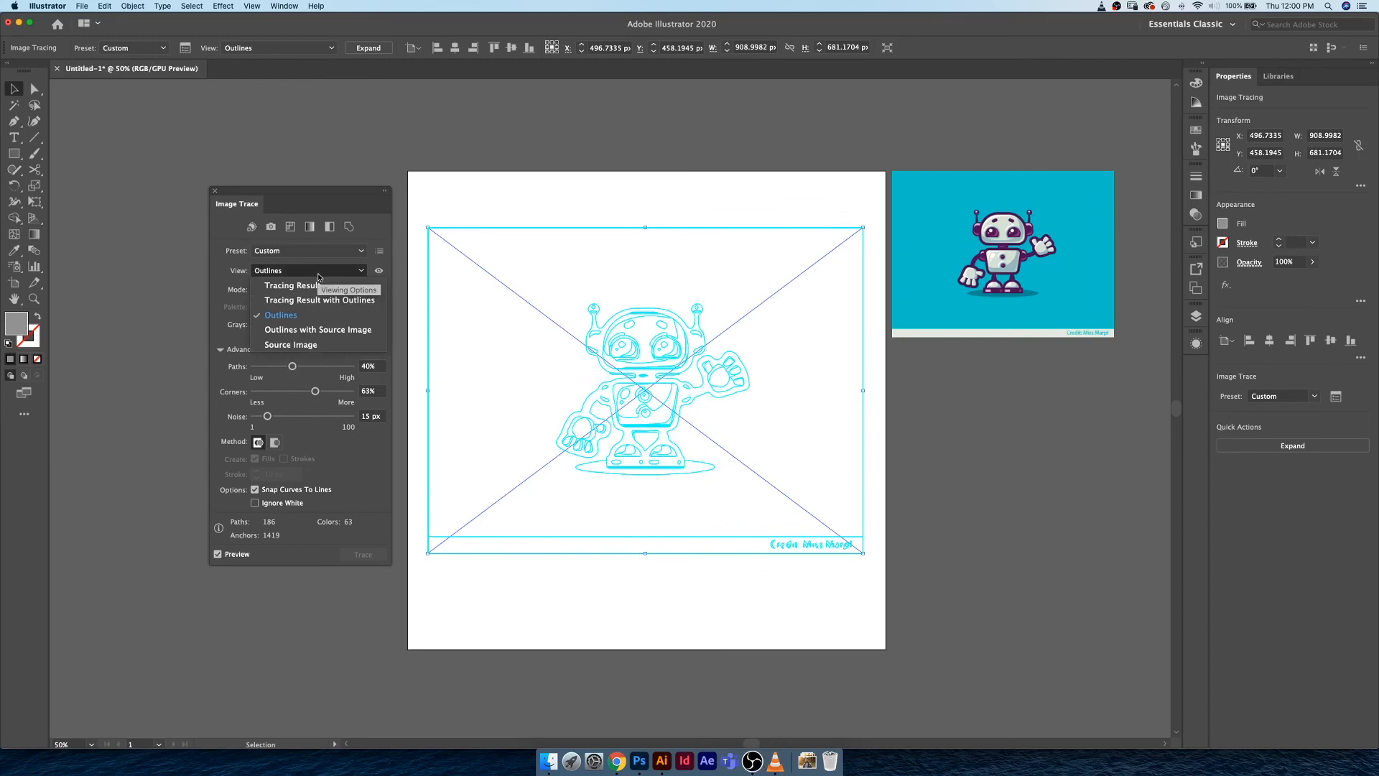
{"action": "left_click", "coordinate": [328, 332]}
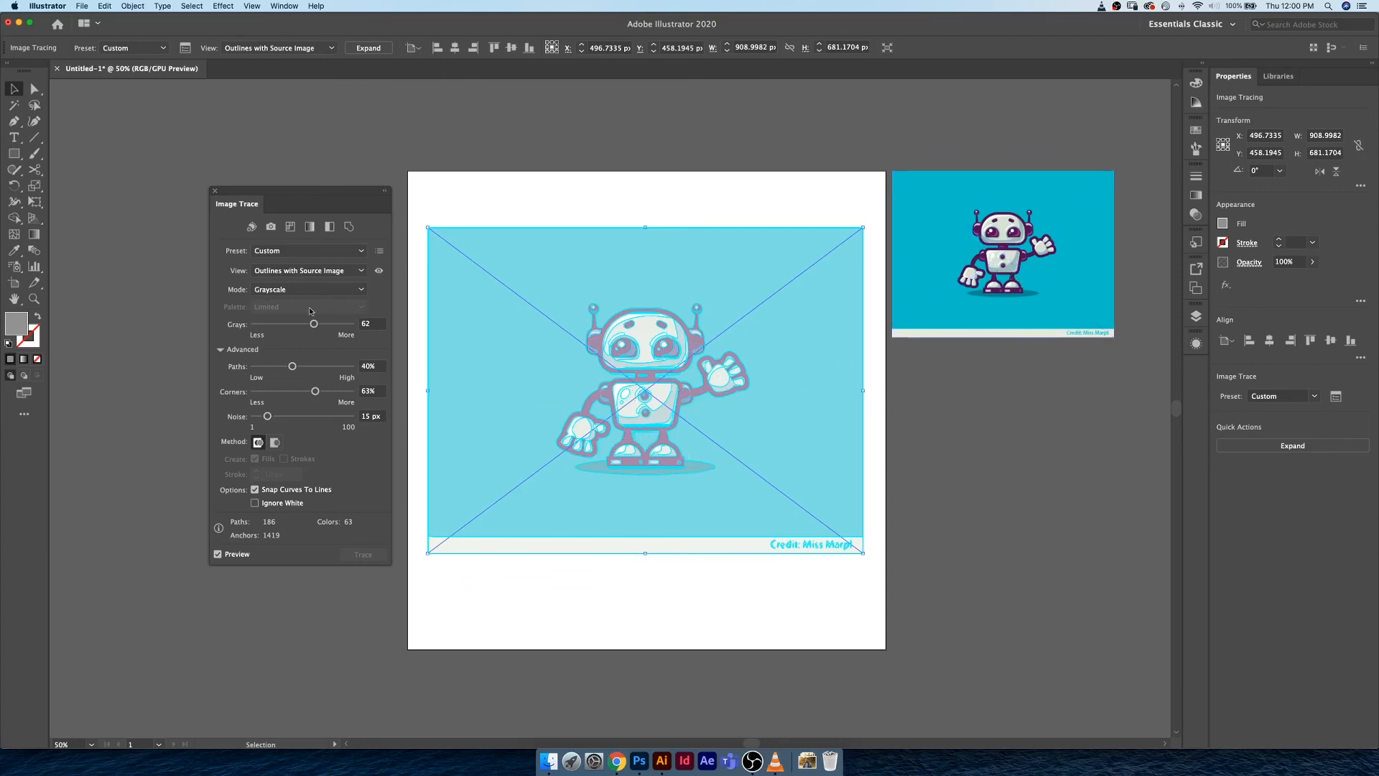
{"action": "left_click", "coordinate": [303, 273]}
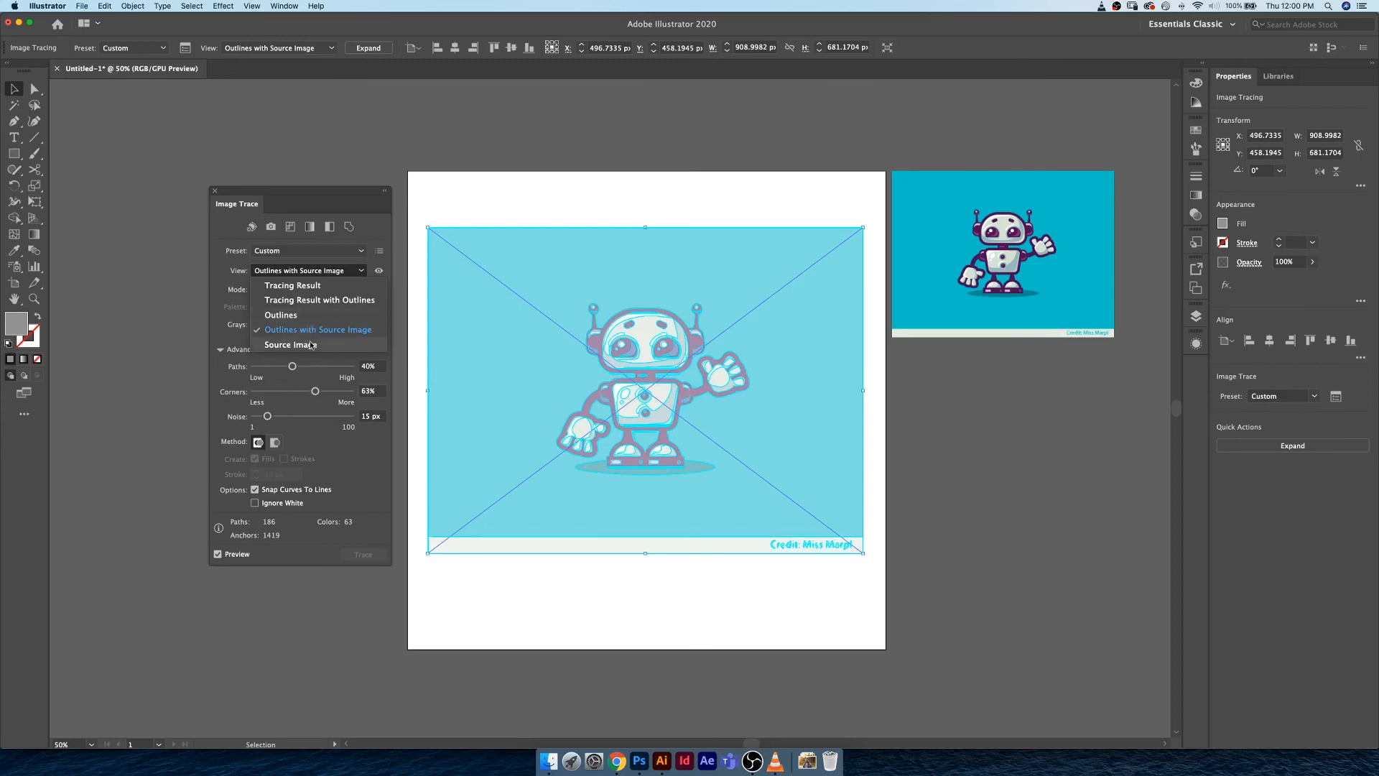
{"action": "left_click", "coordinate": [311, 344]}
{"action": "left_click", "coordinate": [310, 273]}
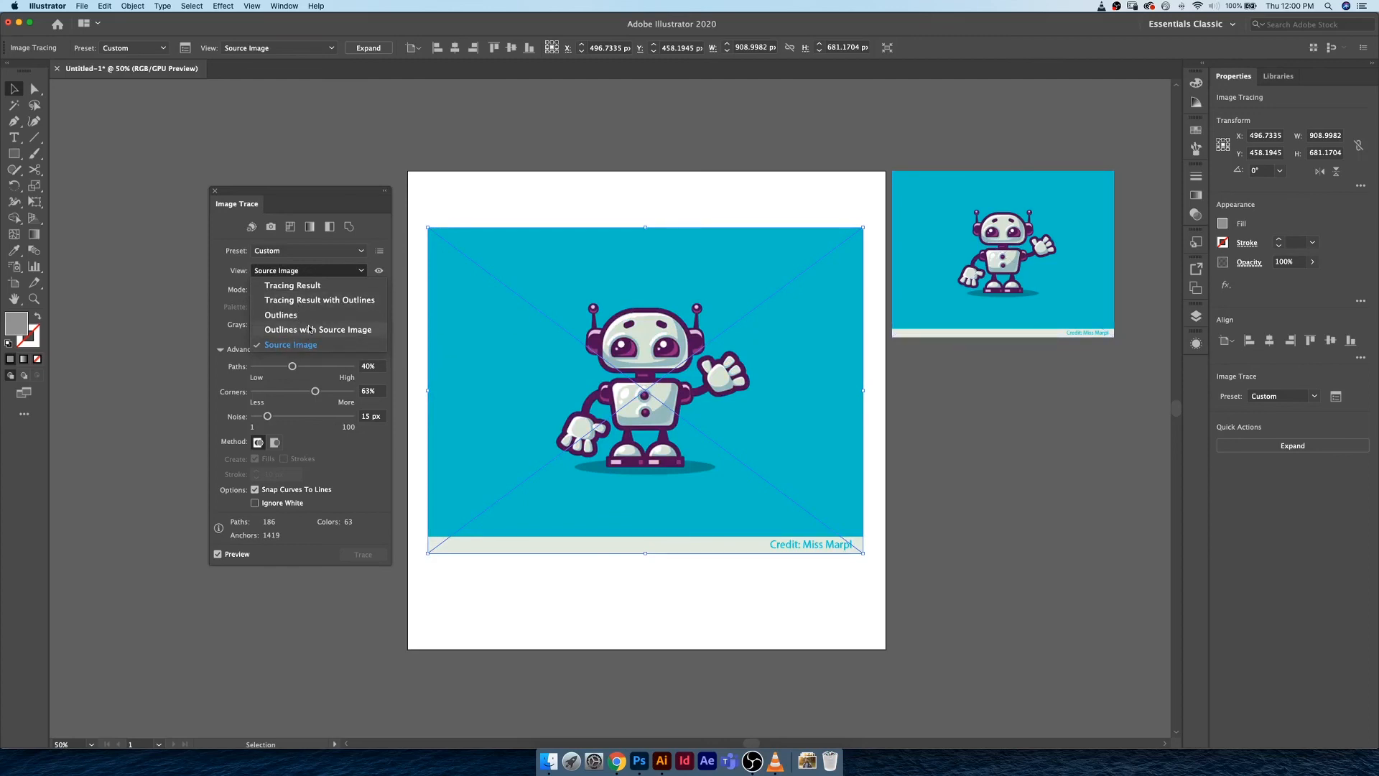
{"action": "left_click", "coordinate": [324, 303]}
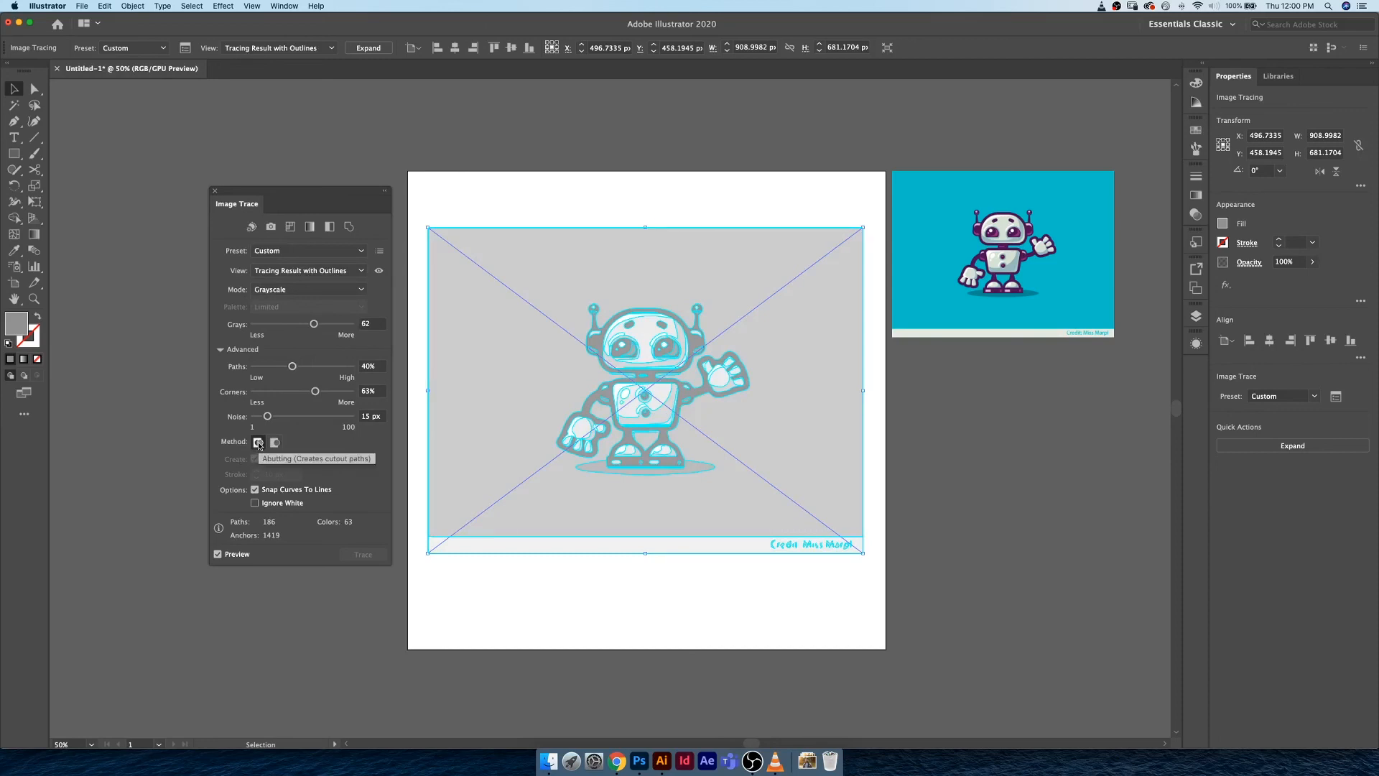
Step: Display the Source Image and examine the original robot up close
{"action": "left_click", "coordinate": [304, 291]}
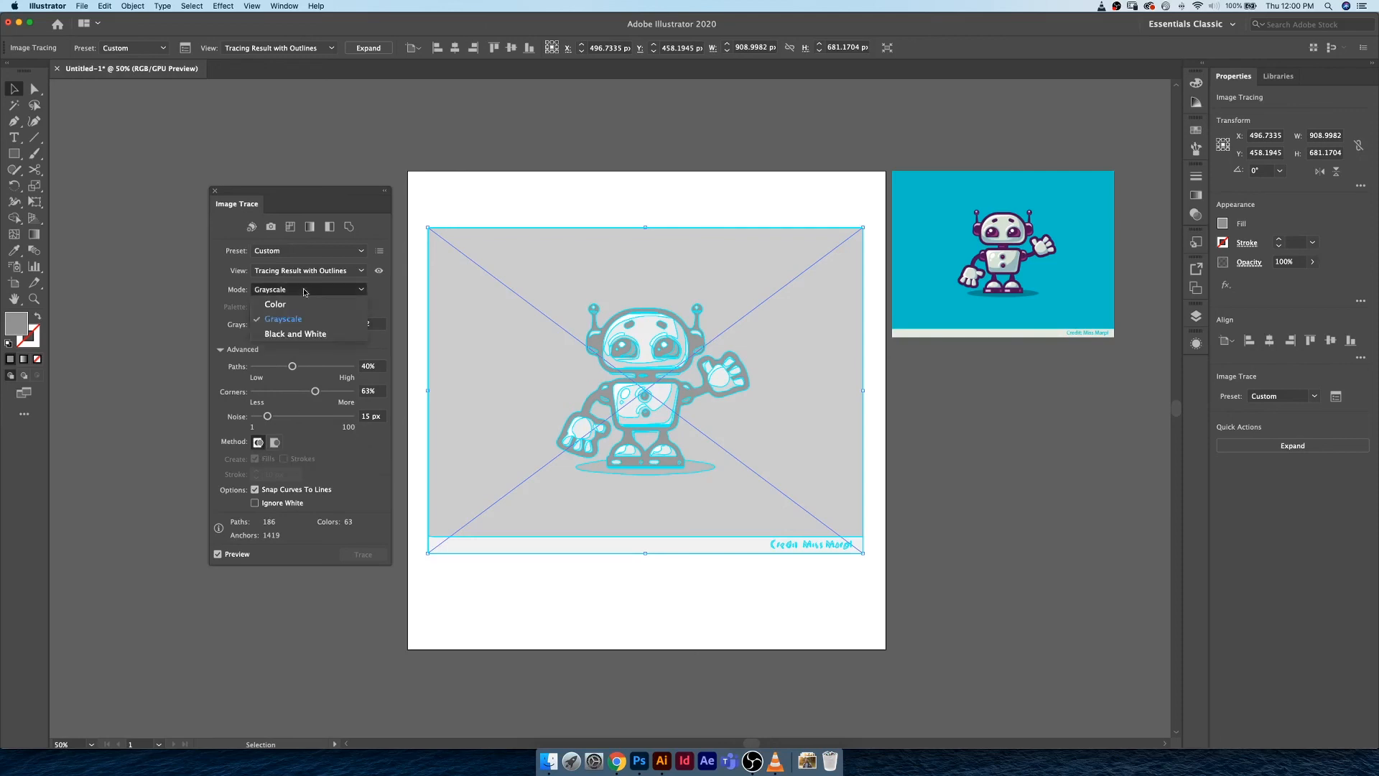
{"action": "left_click", "coordinate": [305, 291]}
{"action": "left_click", "coordinate": [307, 275]}
{"action": "left_click", "coordinate": [288, 342]}
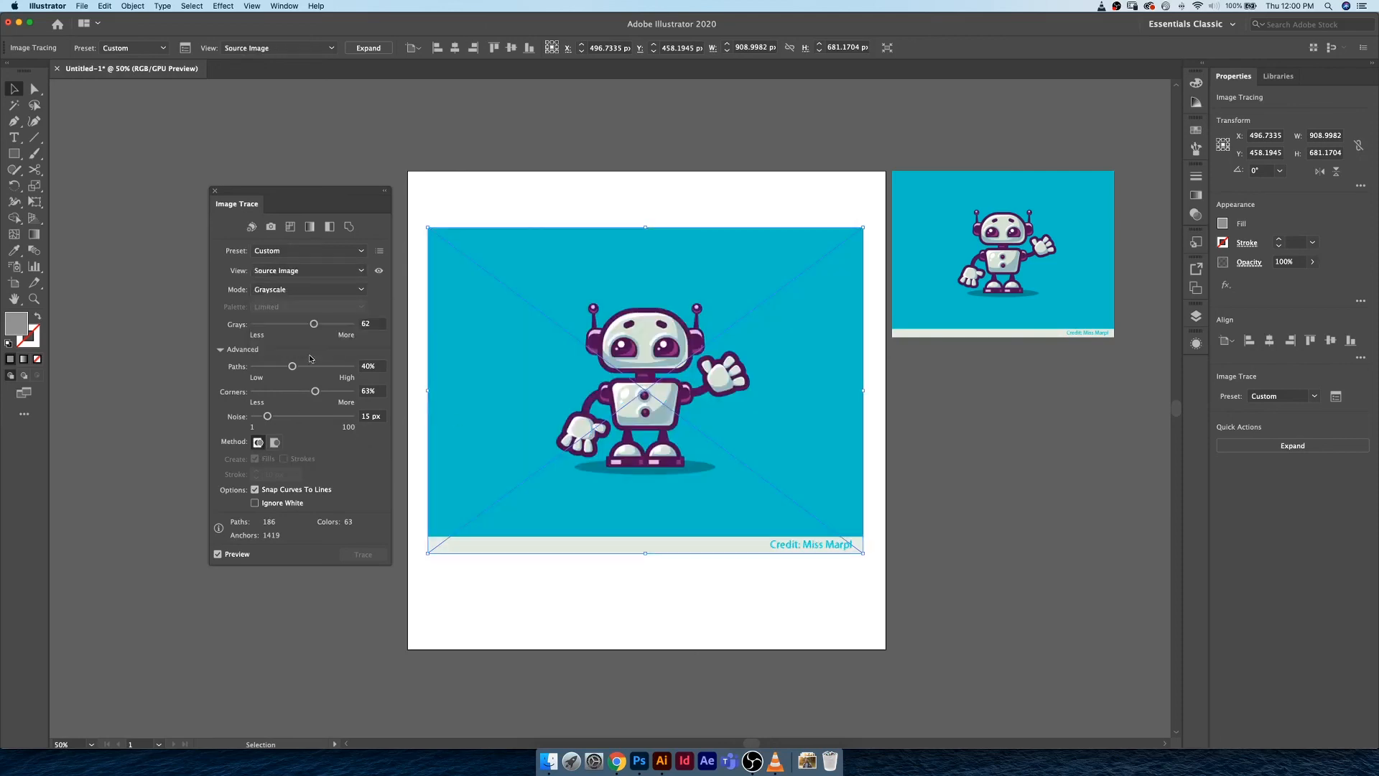
{"action": "scroll", "coordinate": [730, 370], "scroll_direction": "up", "scroll_amount": 1}
{"action": "scroll", "coordinate": [730, 370], "scroll_direction": "up", "scroll_amount": 3}
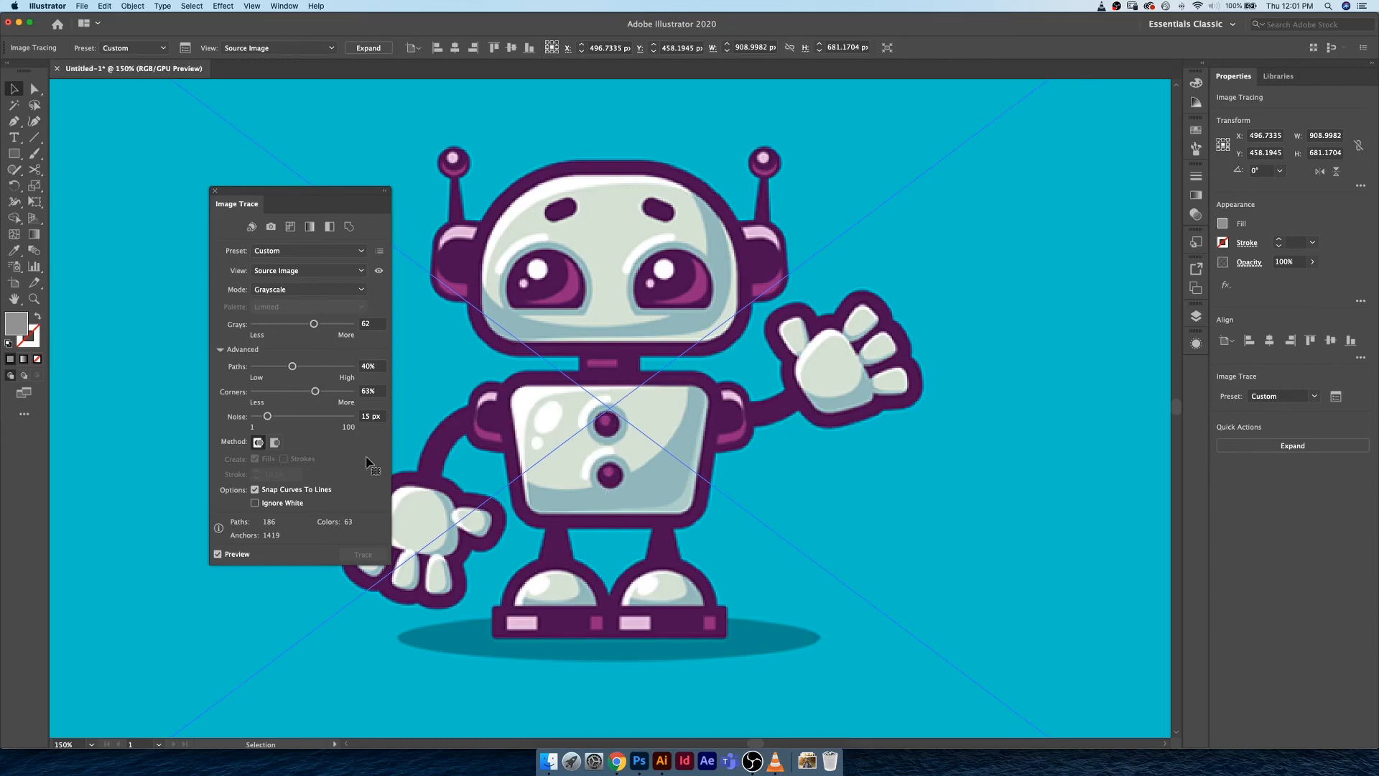
Step: Switch the tracing method to Overlapping and inspect its paths in the Tracing Result with Outlines view
{"action": "left_click", "coordinate": [274, 442]}
{"action": "left_click", "coordinate": [301, 271]}
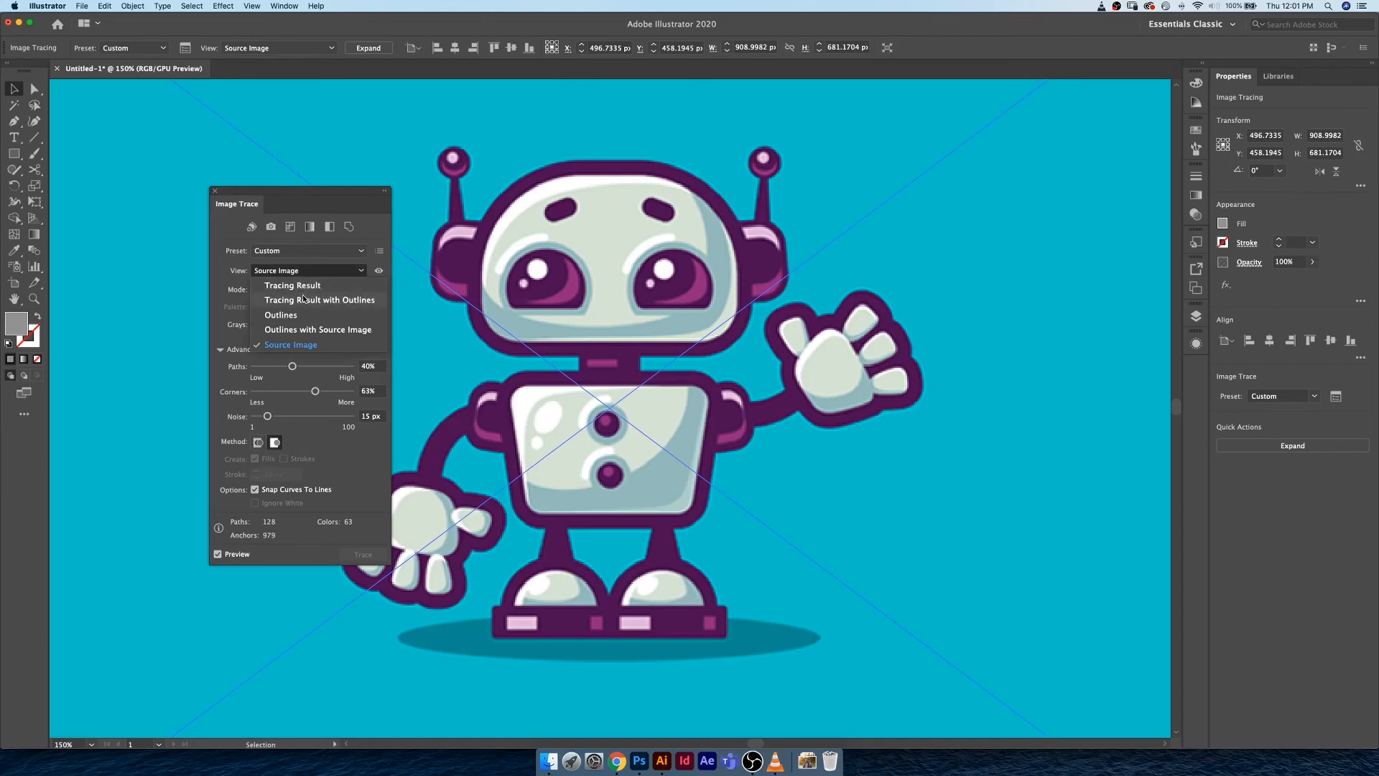
{"action": "left_click", "coordinate": [304, 299]}
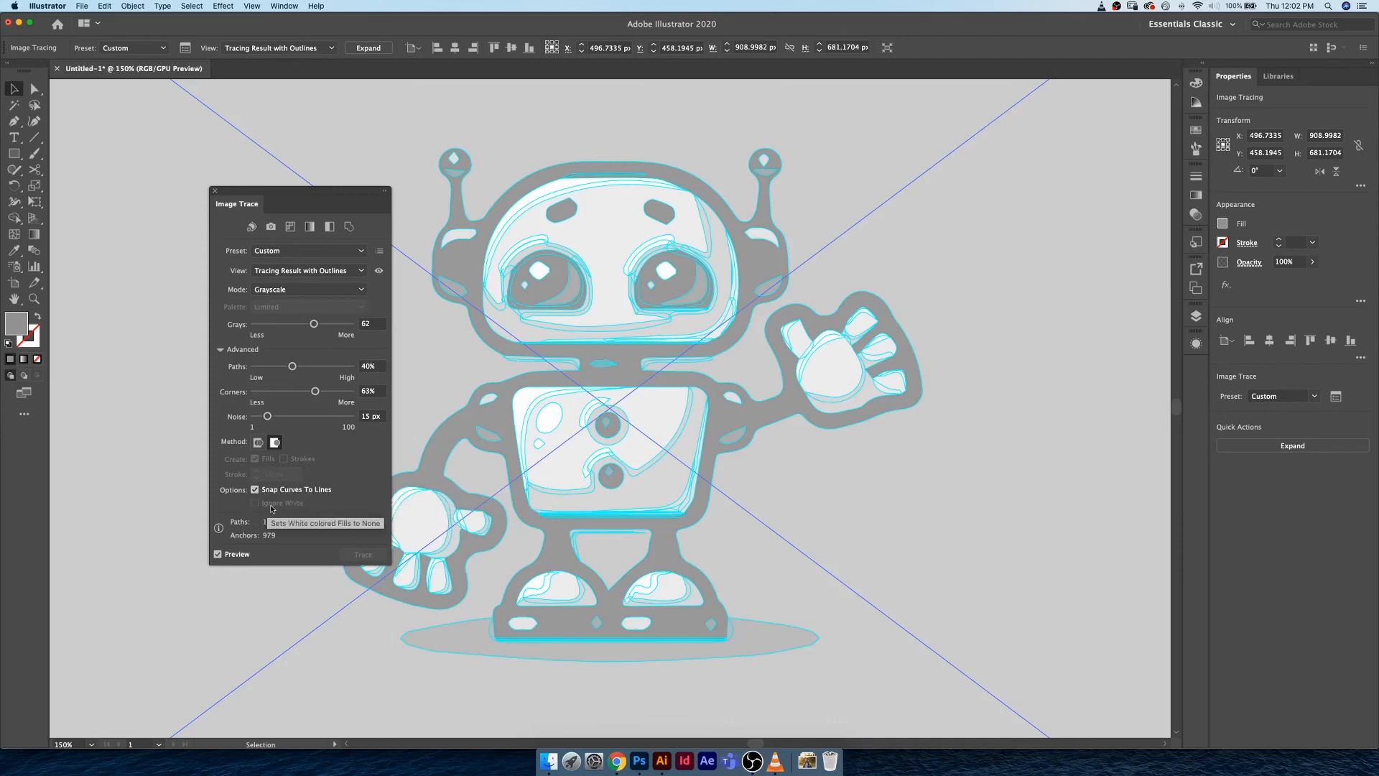
{"action": "key", "text": "super+minus"}
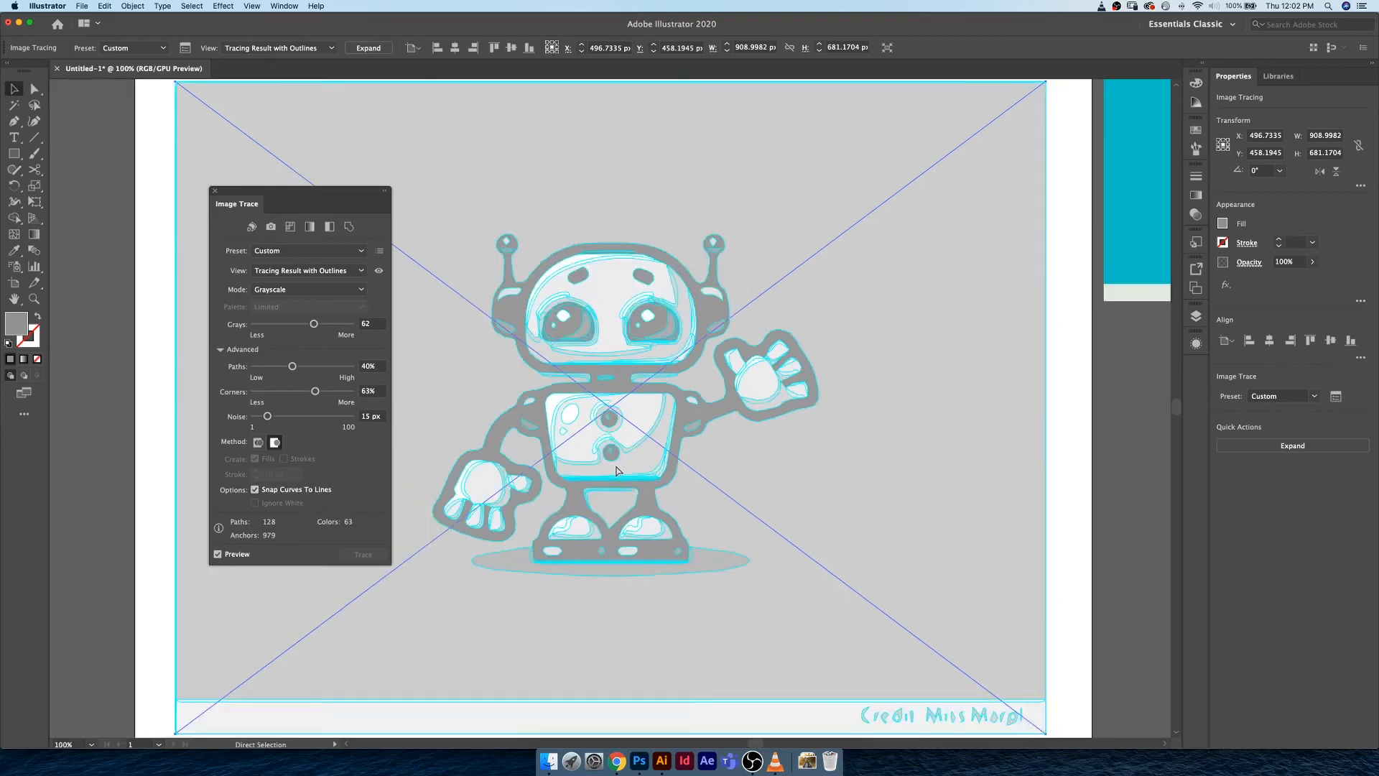
{"action": "key", "text": "super+minus"}
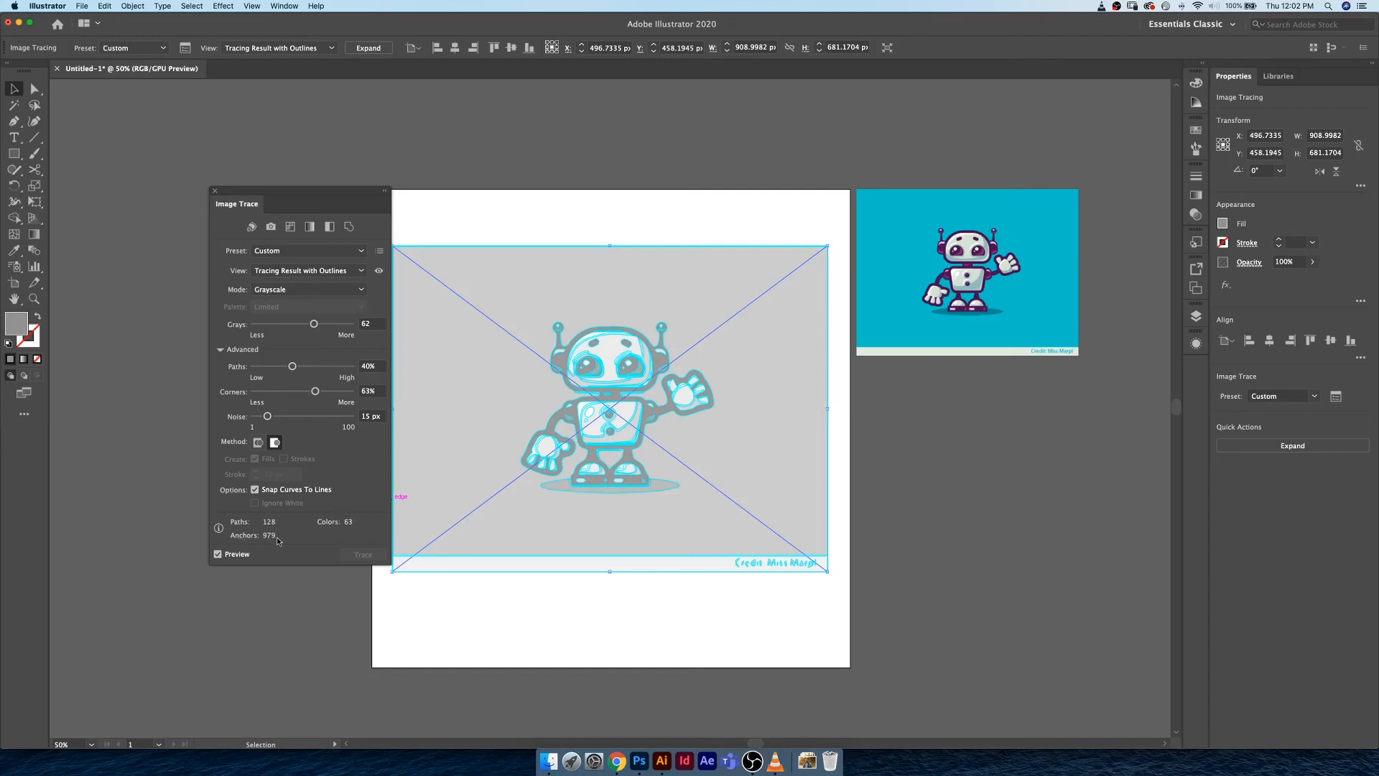
{"action": "key", "text": "super+equal"}
{"action": "key", "text": "super+equal"}
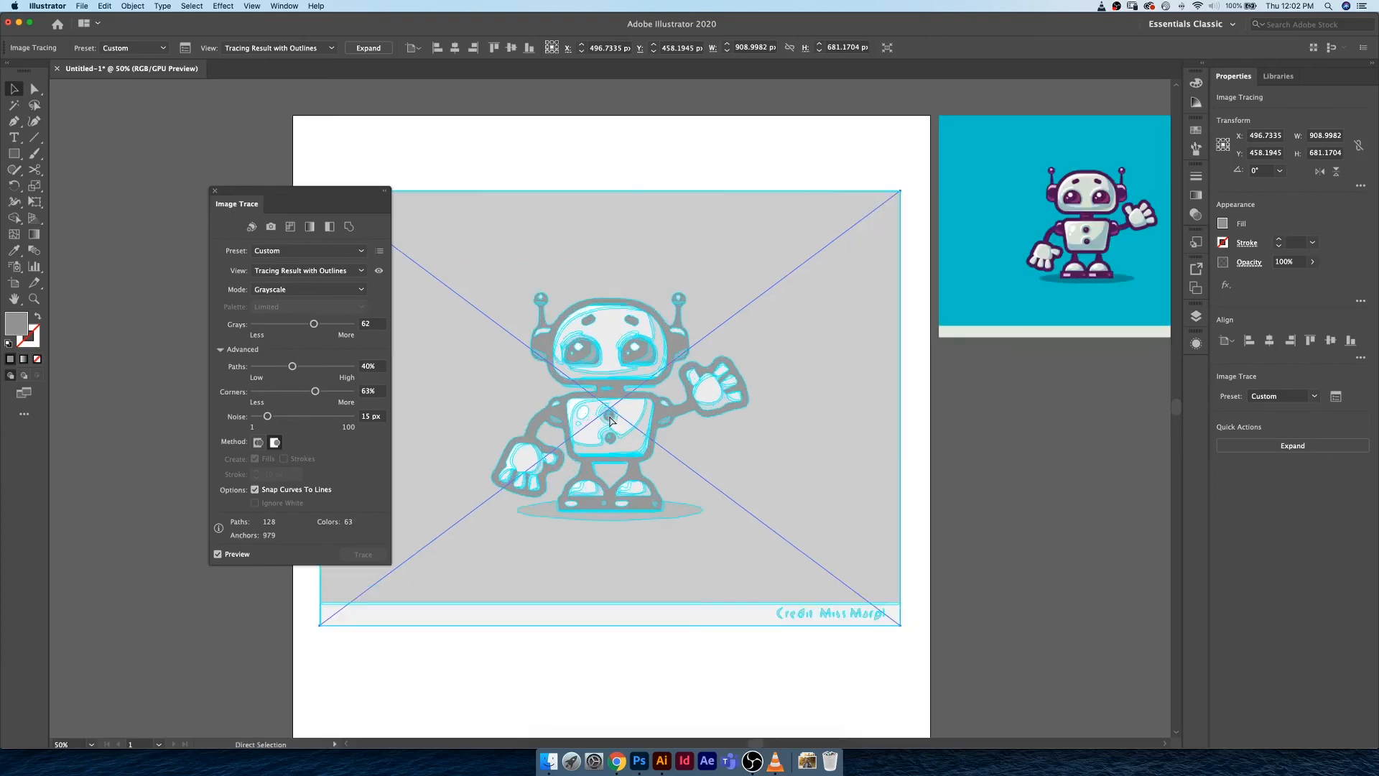
{"action": "key", "text": "super+equal"}
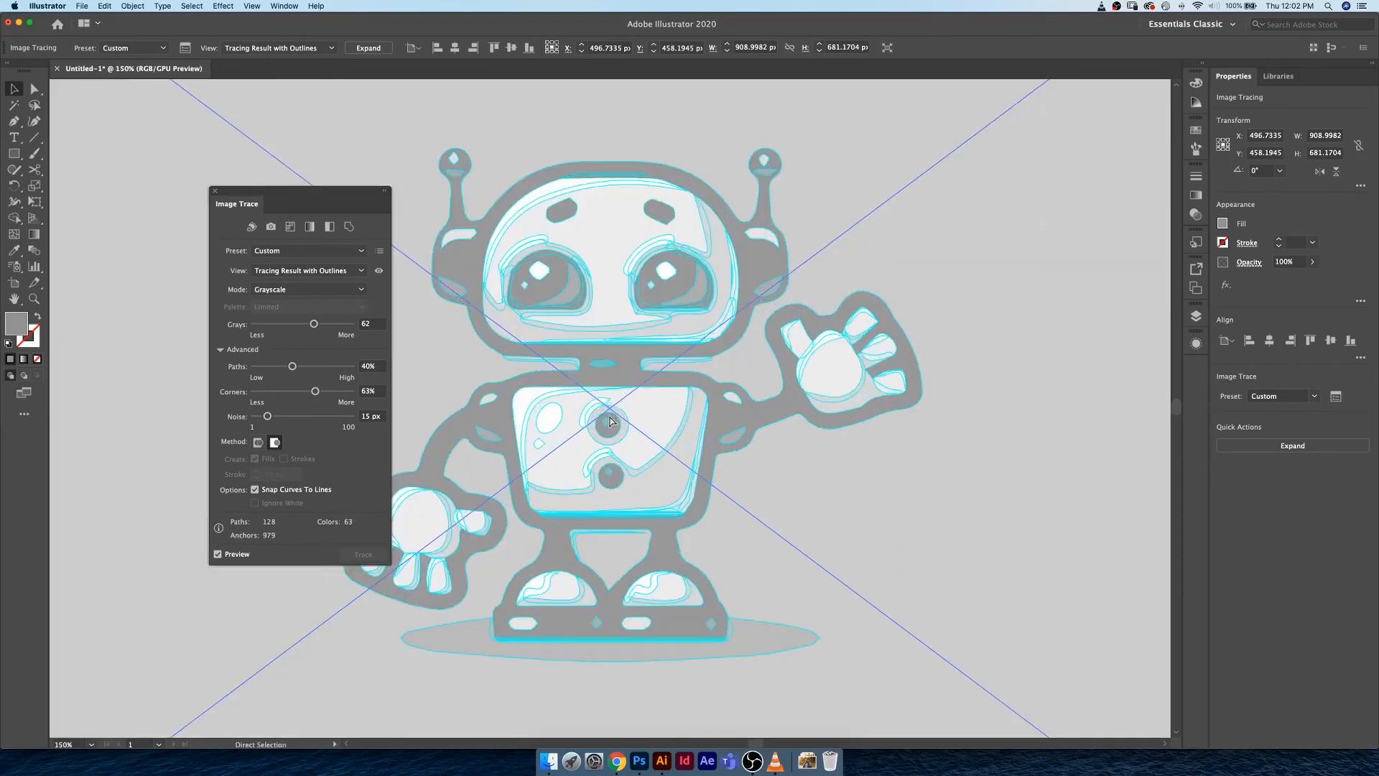
{"action": "key", "text": "super+minus"}
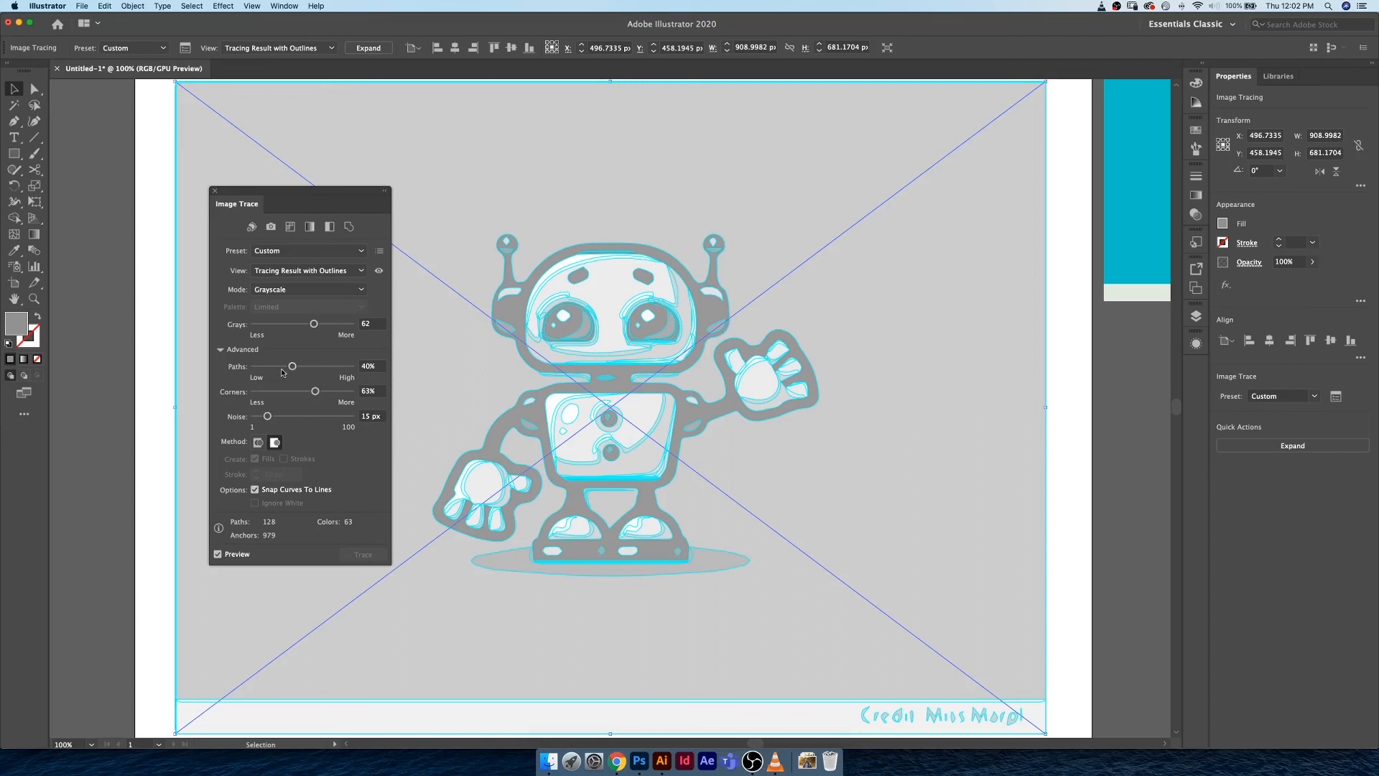
Step: Try a Paths value of 30% on the grayscale tracing and undo the change
{"action": "left_click_drag", "start_coordinate": [292, 367], "coordinate": [282, 368]}
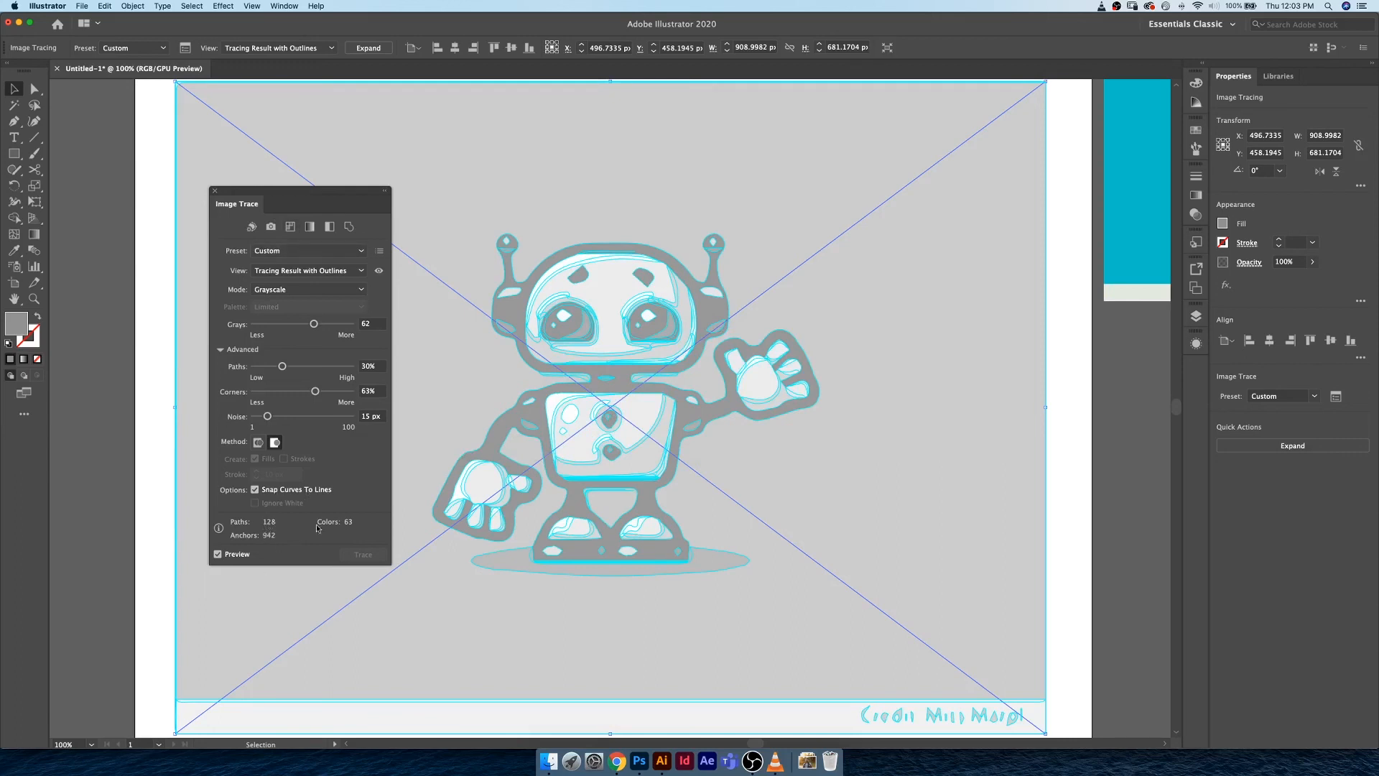
{"action": "key", "text": "super"}
{"action": "key", "text": "super+z"}
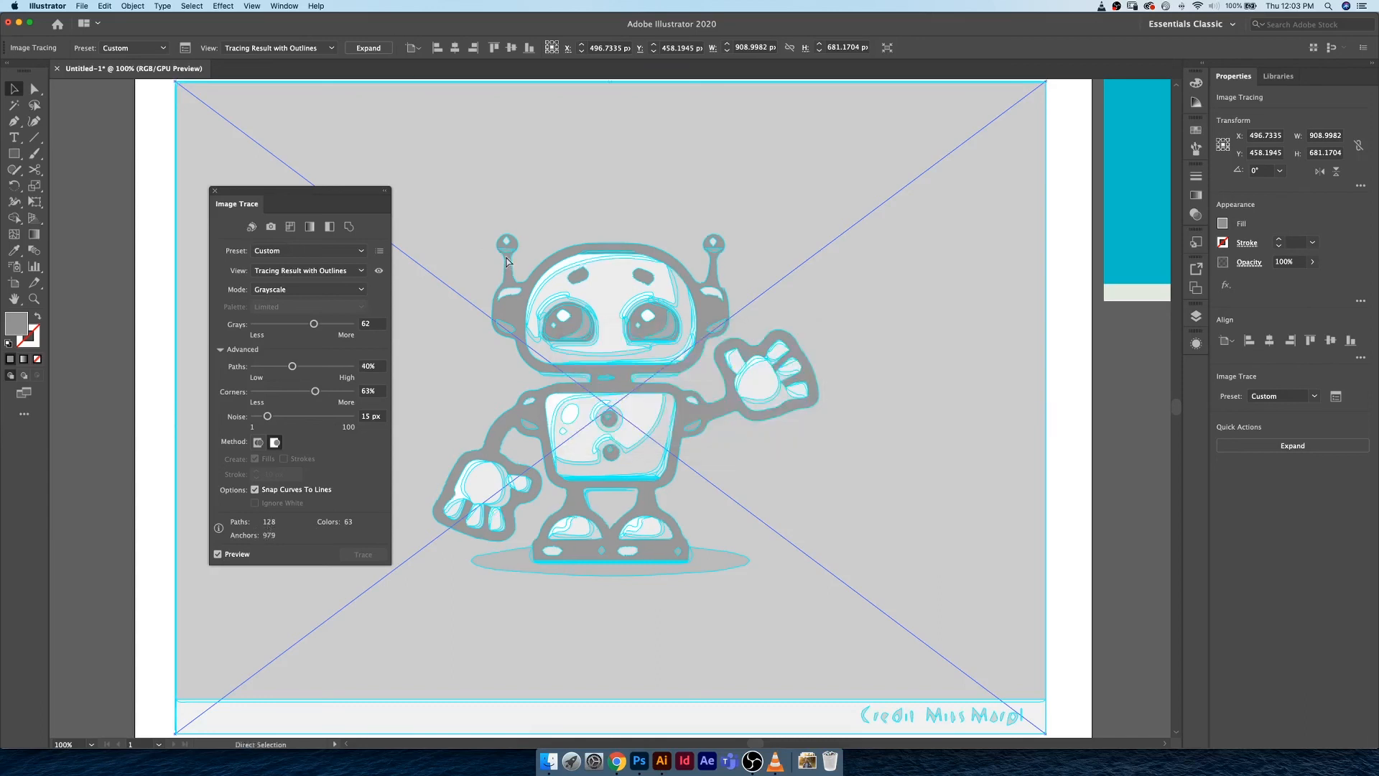
Step: Return the grayscale tracing's view to Tracing Result with the whole image in sight
{"action": "key", "text": "super+minus"}
{"action": "key", "text": "super+minus"}
{"action": "key", "text": "super+equal"}
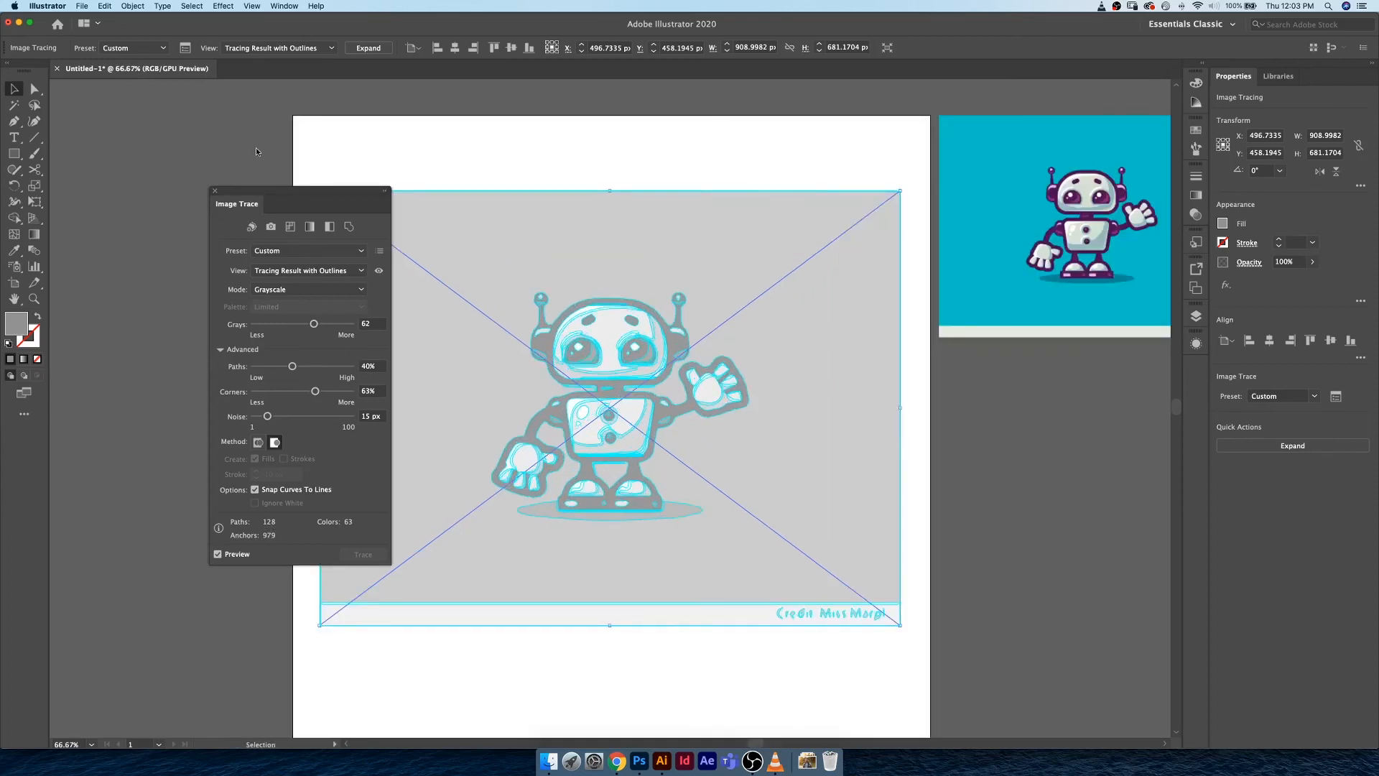
{"action": "left_click", "coordinate": [280, 271]}
{"action": "left_click", "coordinate": [280, 286]}
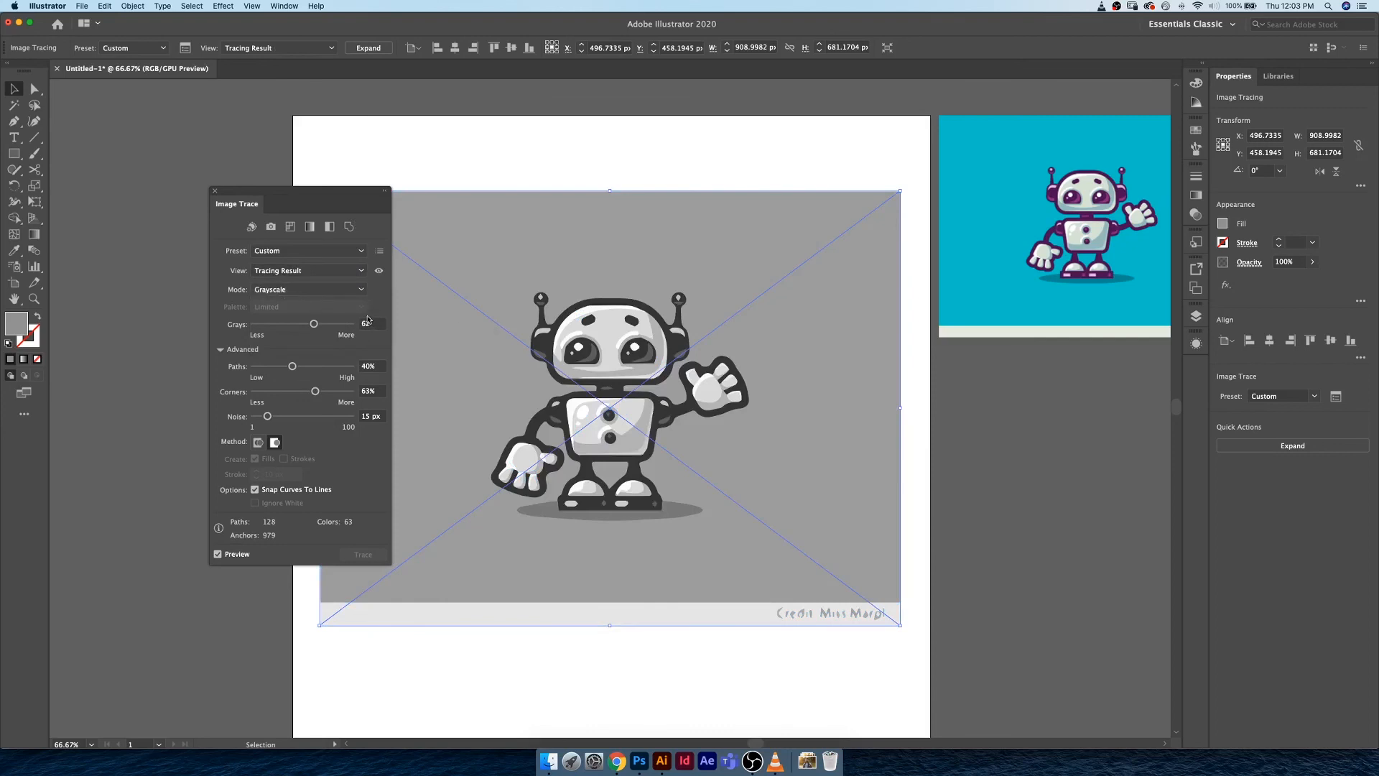
Step: Expand the robot tracing into editable vector paths and deselect it
{"action": "left_click_drag", "start_coordinate": [306, 193], "coordinate": [224, 196]}
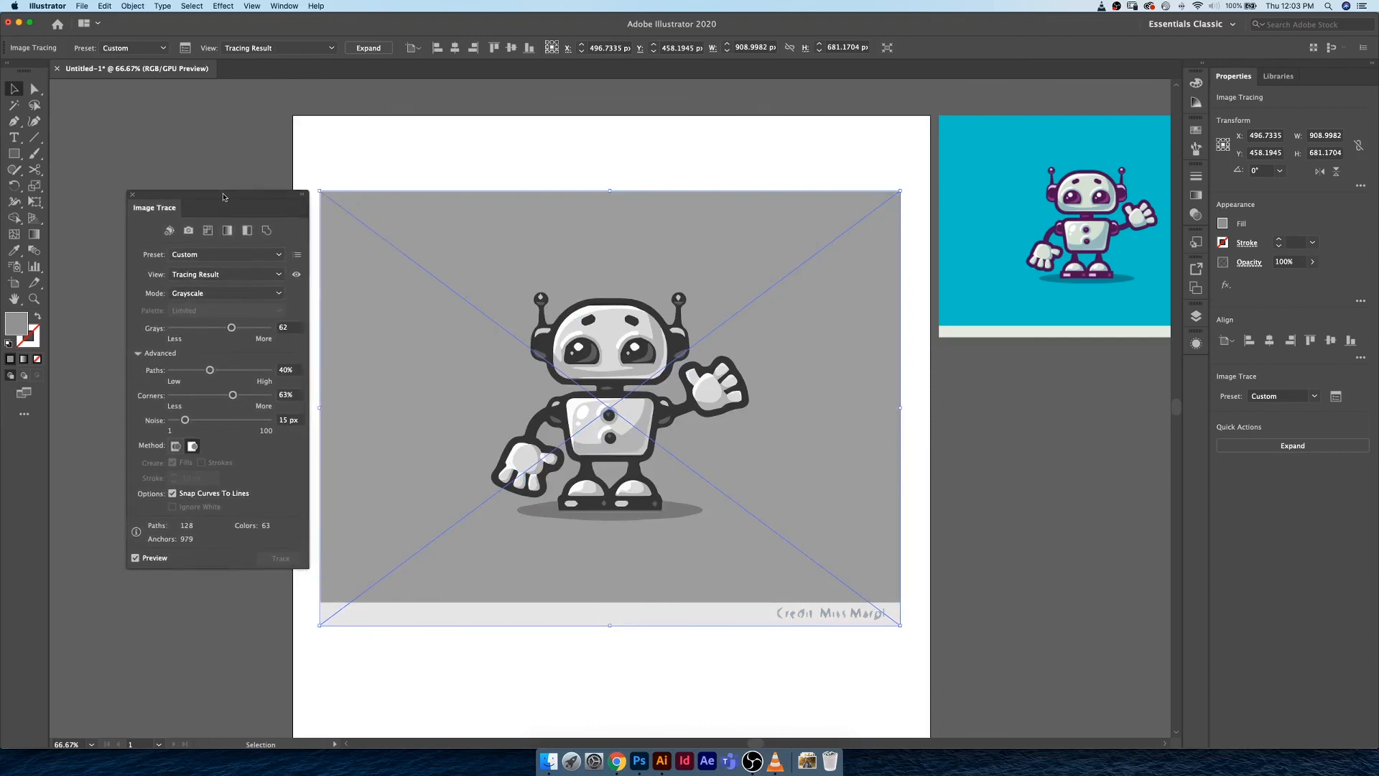
{"action": "left_click", "coordinate": [369, 48]}
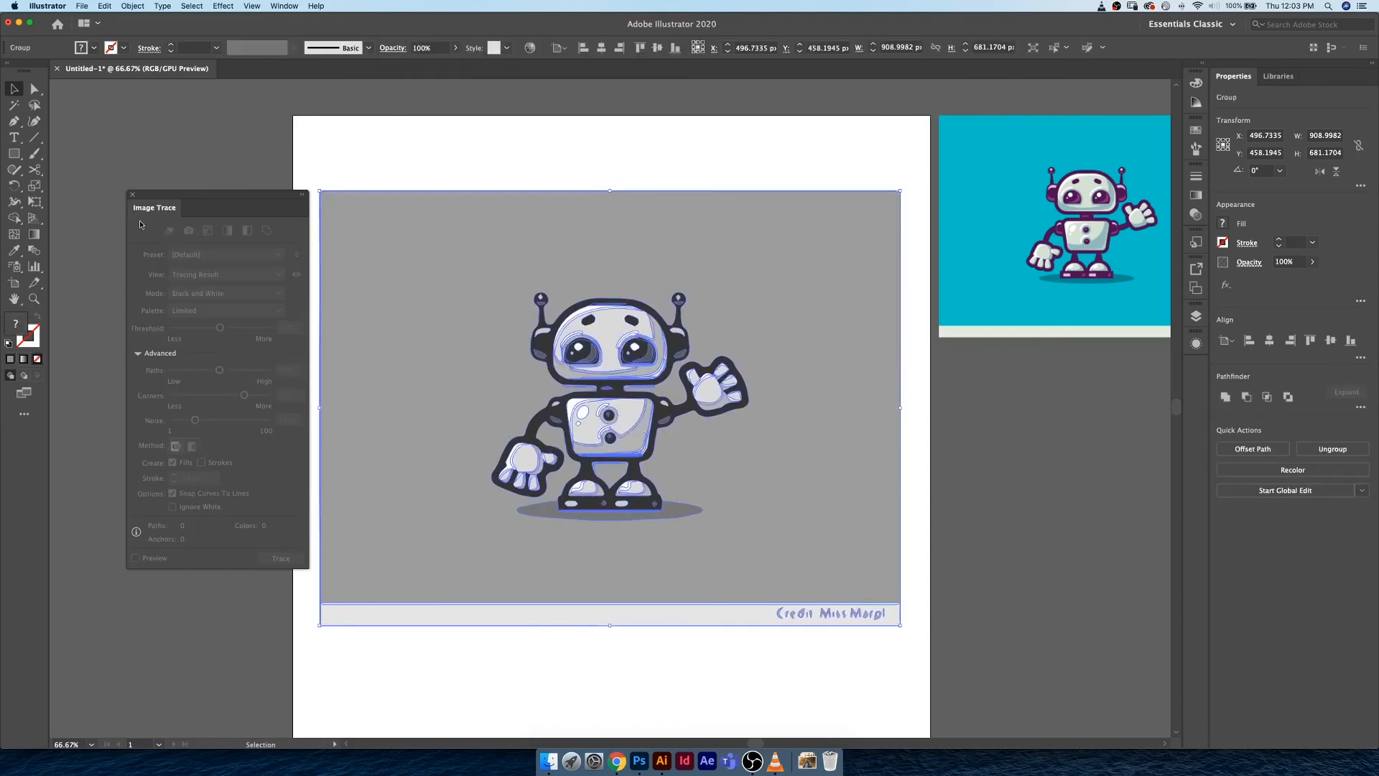
{"action": "left_click", "coordinate": [462, 139]}
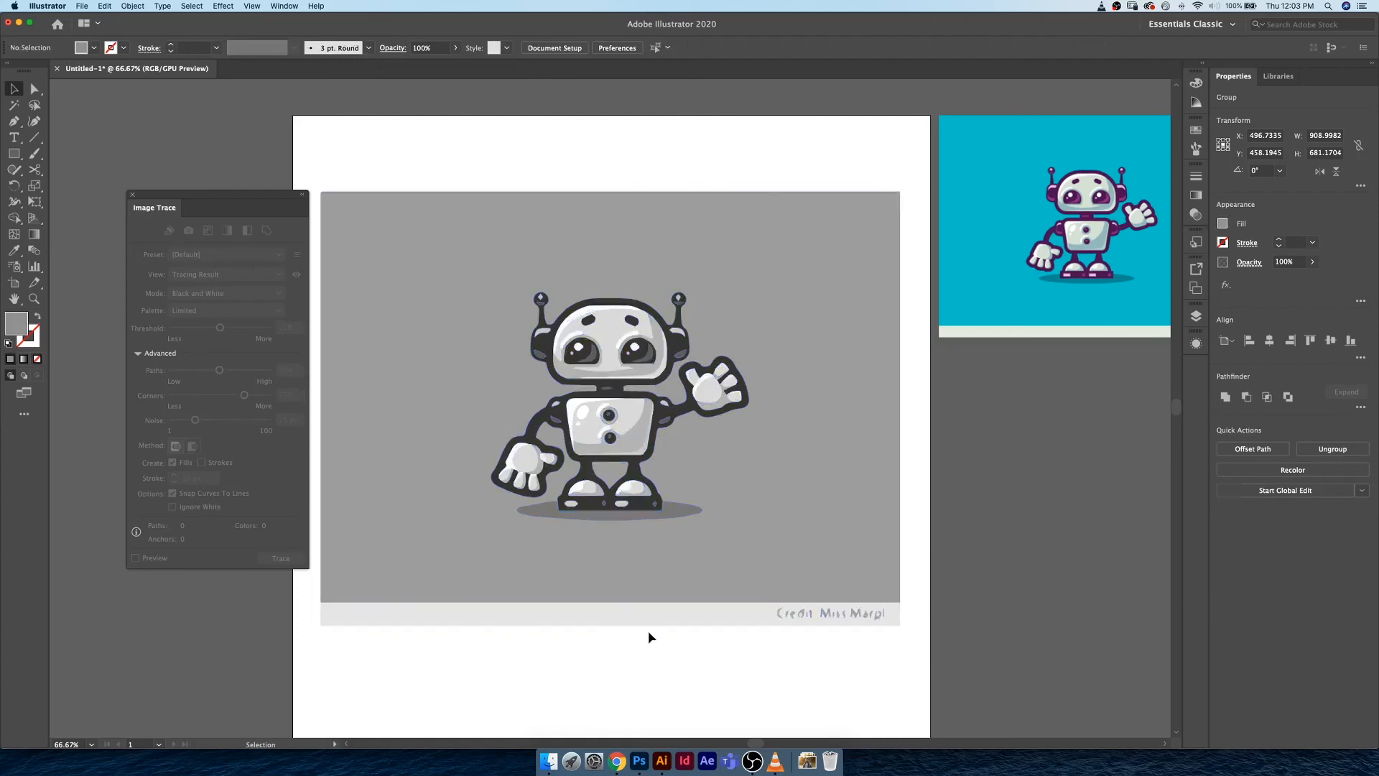
Step: Try to select only the credit text beneath the expanded robot artwork
{"action": "mouse_move", "coordinate": [876, 645]}
{"action": "left_mouse_down"}
{"action": "mouse_move", "coordinate": [782, 611]}
{"action": "mouse_move", "coordinate": [813, 637]}
{"action": "left_mouse_up"}
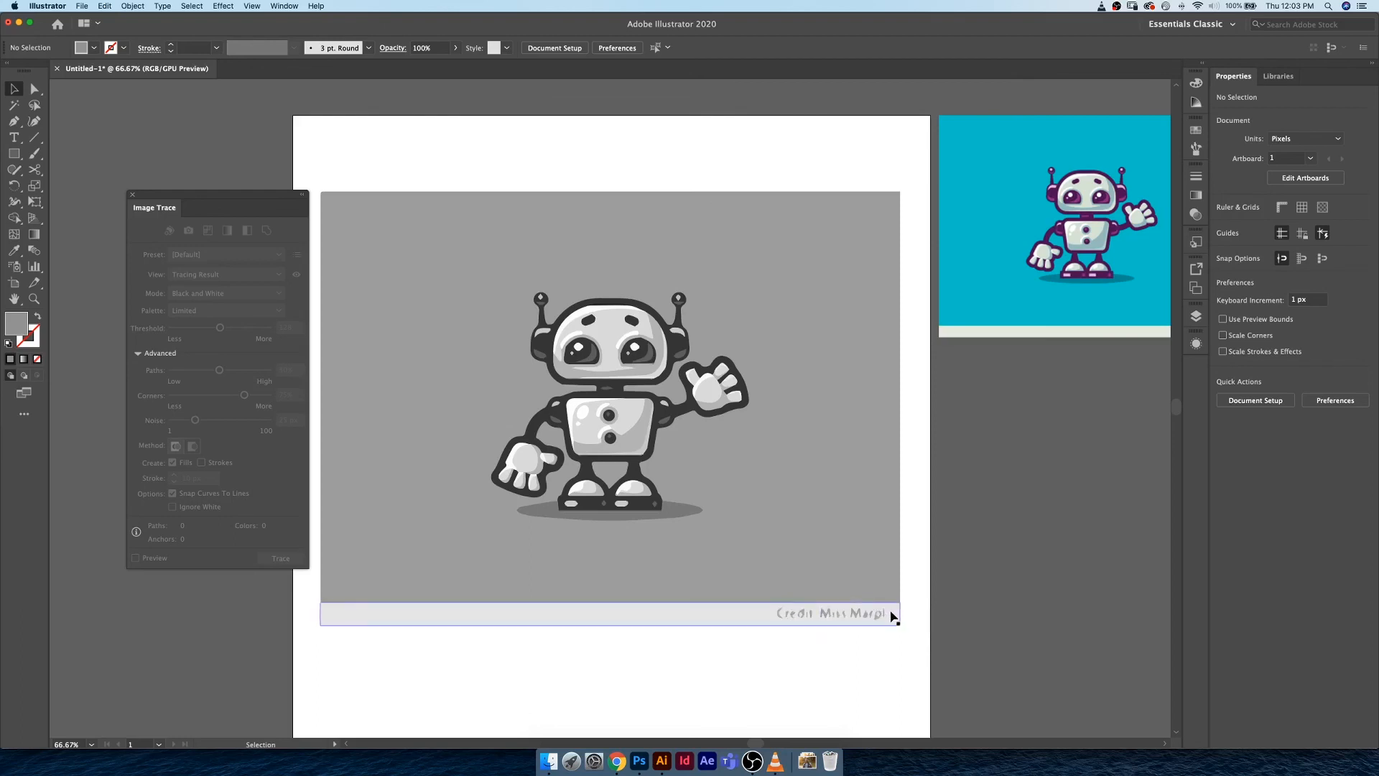
{"action": "left_click_drag", "start_coordinate": [848, 638], "coordinate": [763, 613]}
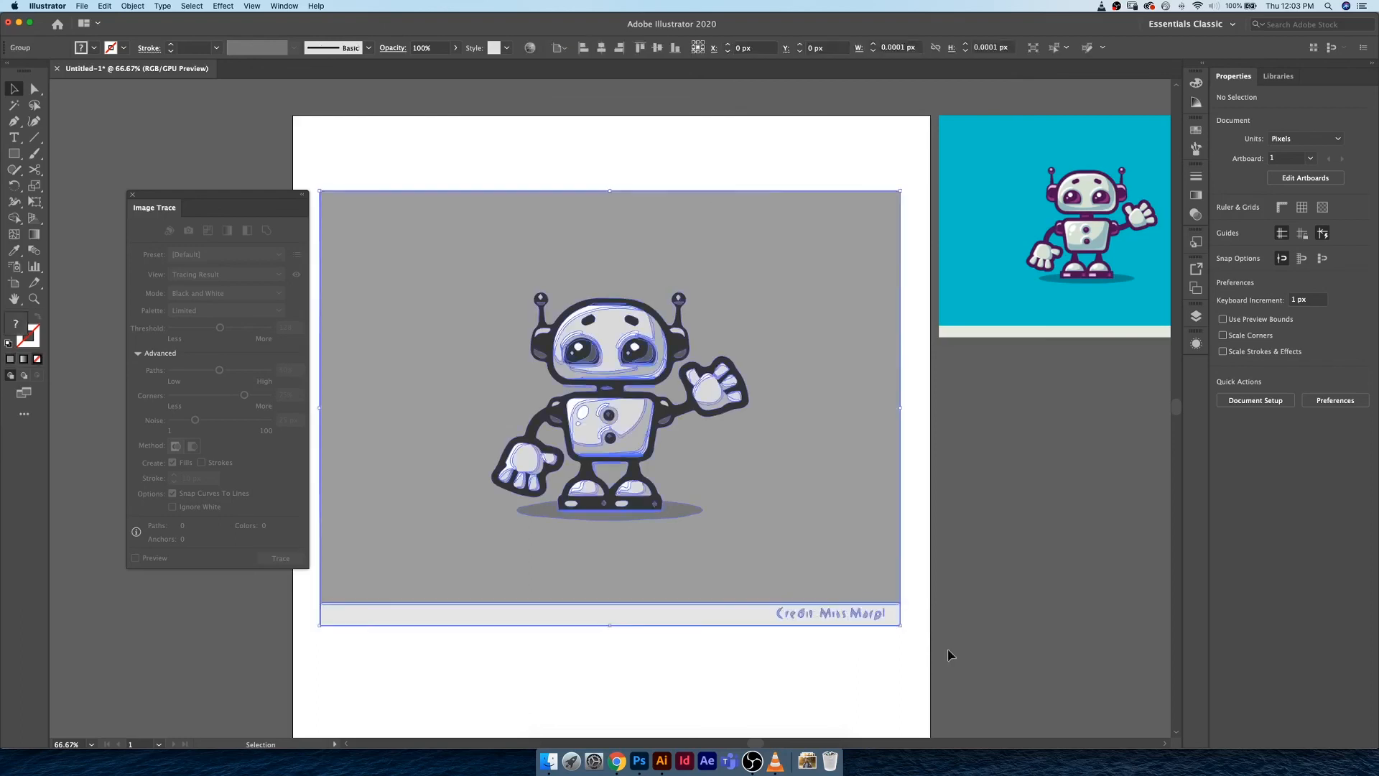
{"action": "left_click", "coordinate": [907, 612]}
{"action": "right_click", "coordinate": [803, 576]}
{"action": "key", "text": "Escape"}
Step: Ungroup the expanded robot artwork into separate shapes and deselect them
{"action": "left_click", "coordinate": [834, 552]}
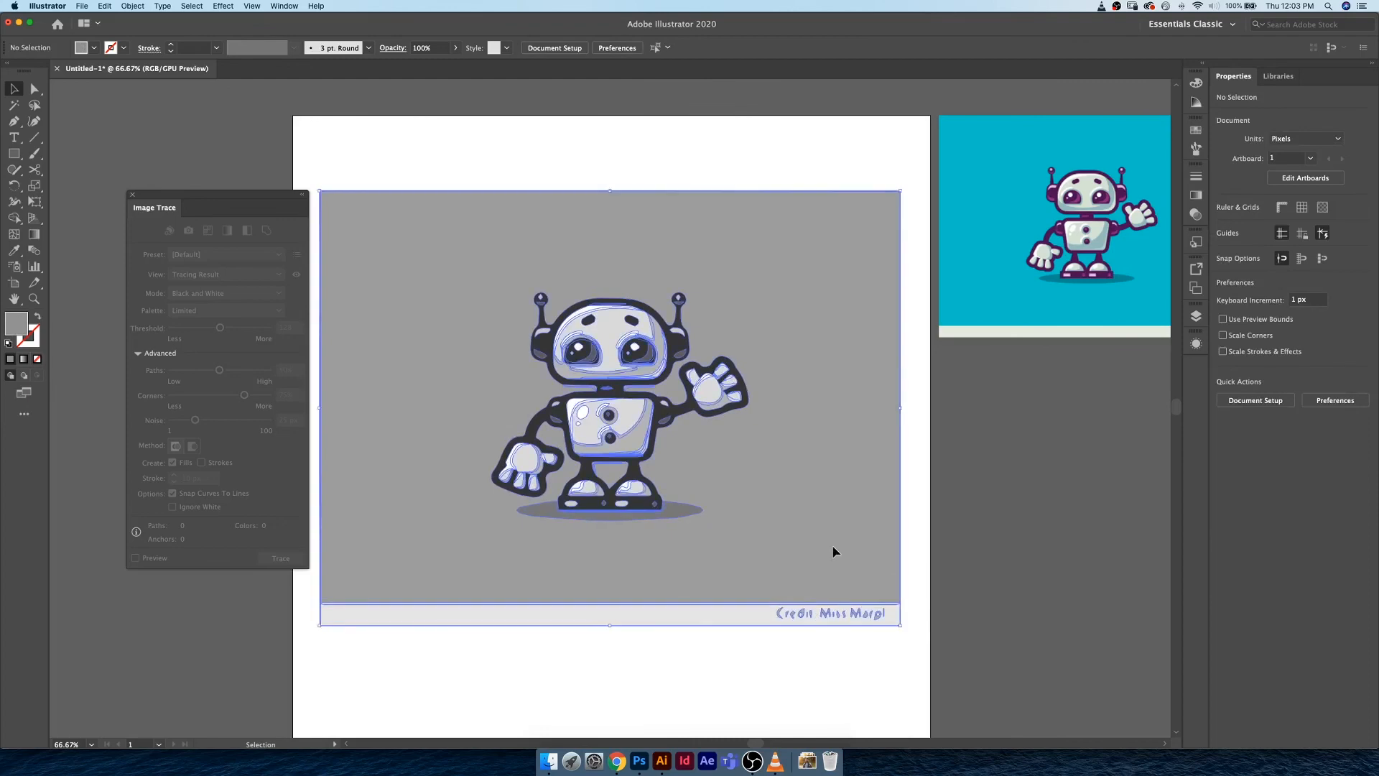
{"action": "right_click", "coordinate": [809, 555]}
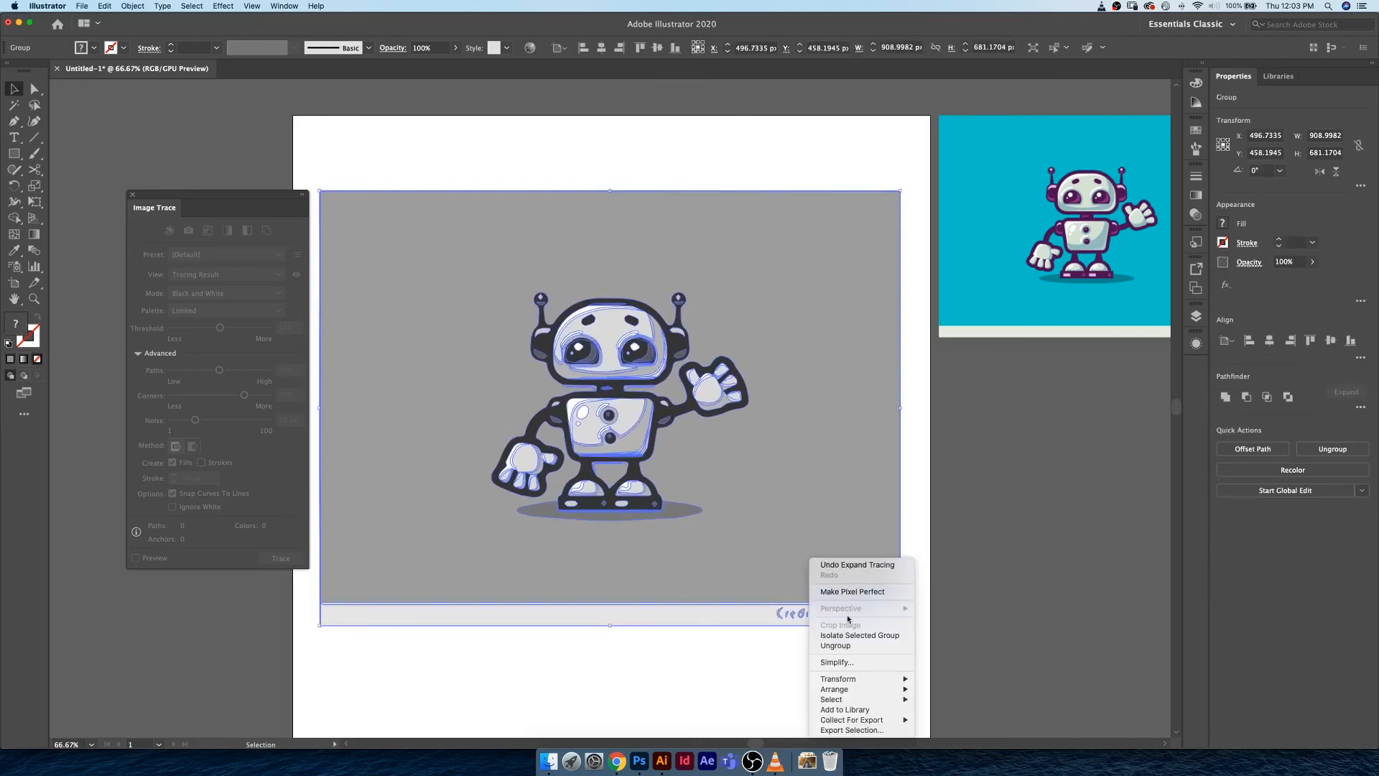
{"action": "left_click", "coordinate": [836, 646]}
{"action": "left_click", "coordinate": [907, 613]}
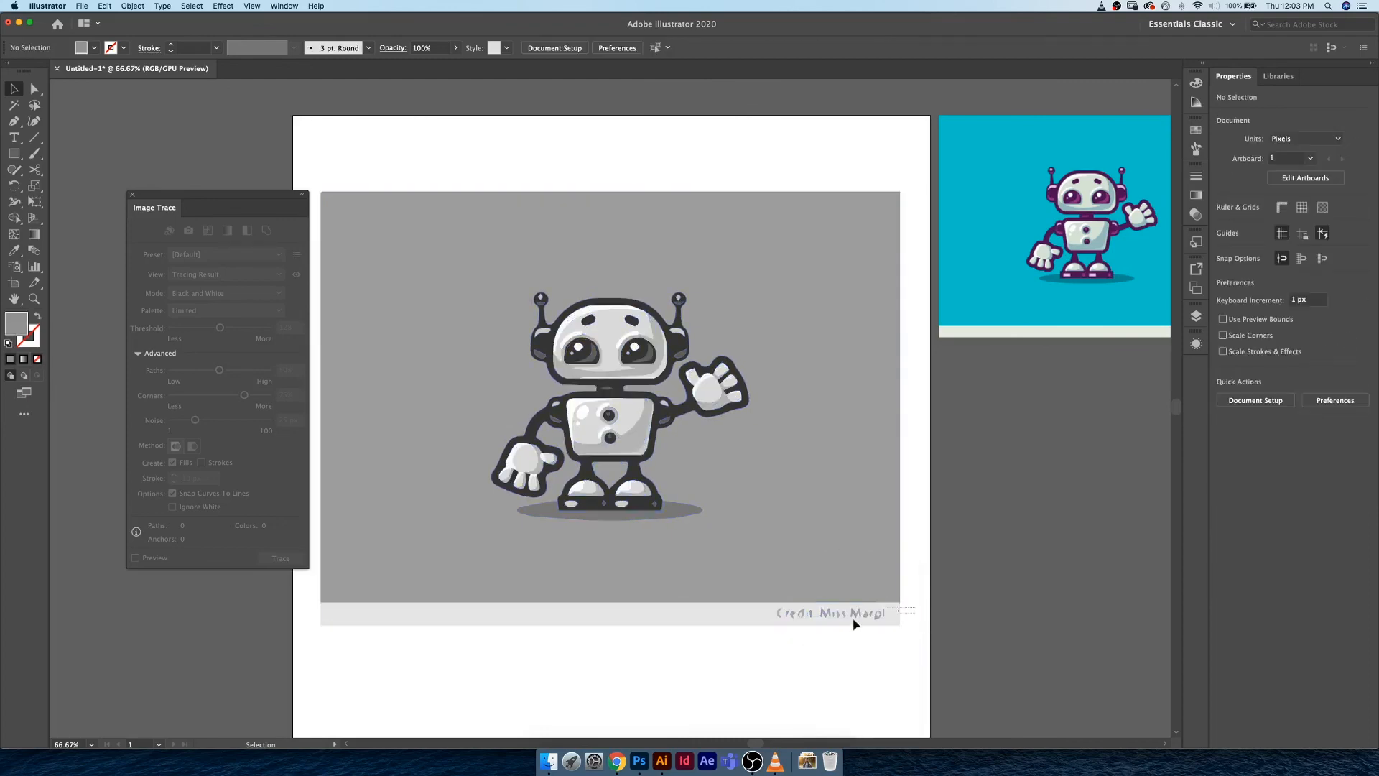
Step: Delete the light credit strip beneath the grey background of the traced robot artwork
{"action": "left_click", "coordinate": [714, 625]}
{"action": "key", "text": "Delete"}
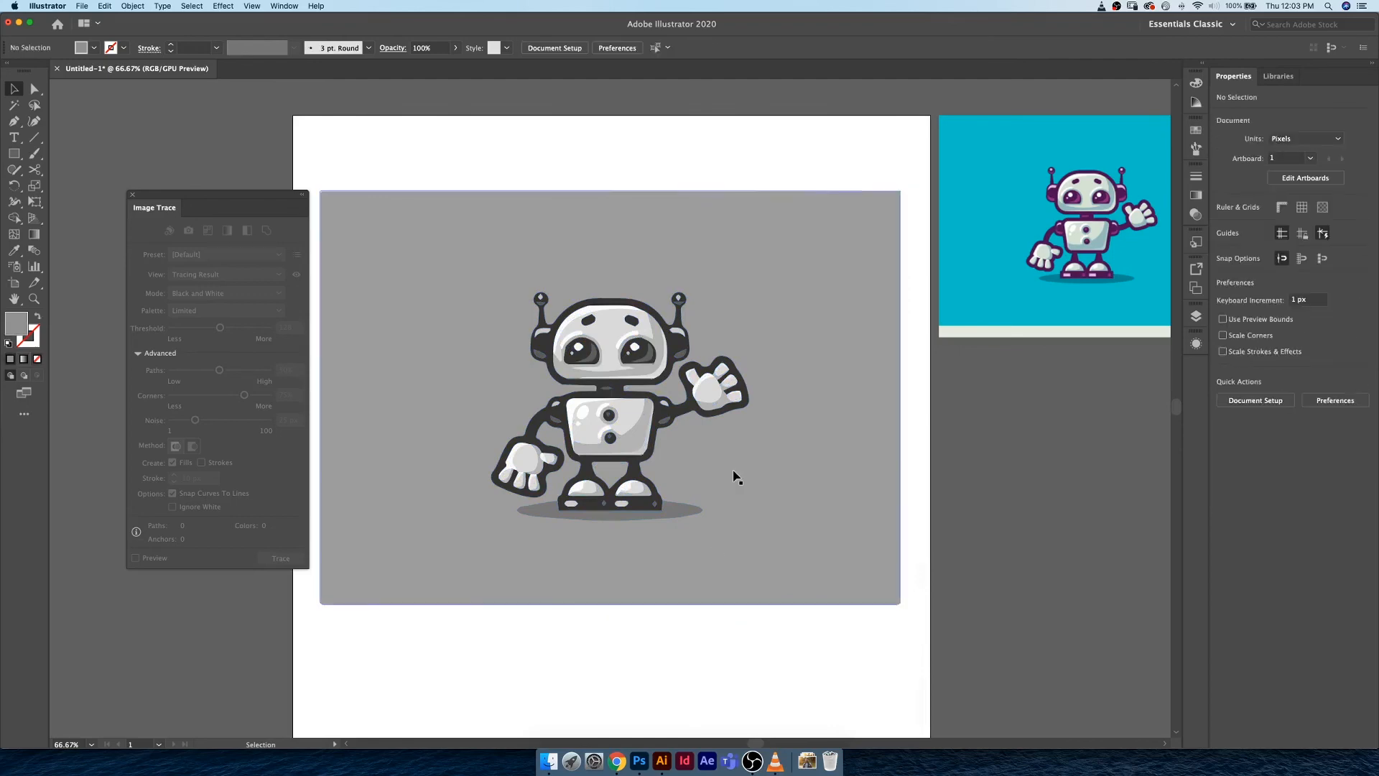
{"action": "key", "text": "super+1"}
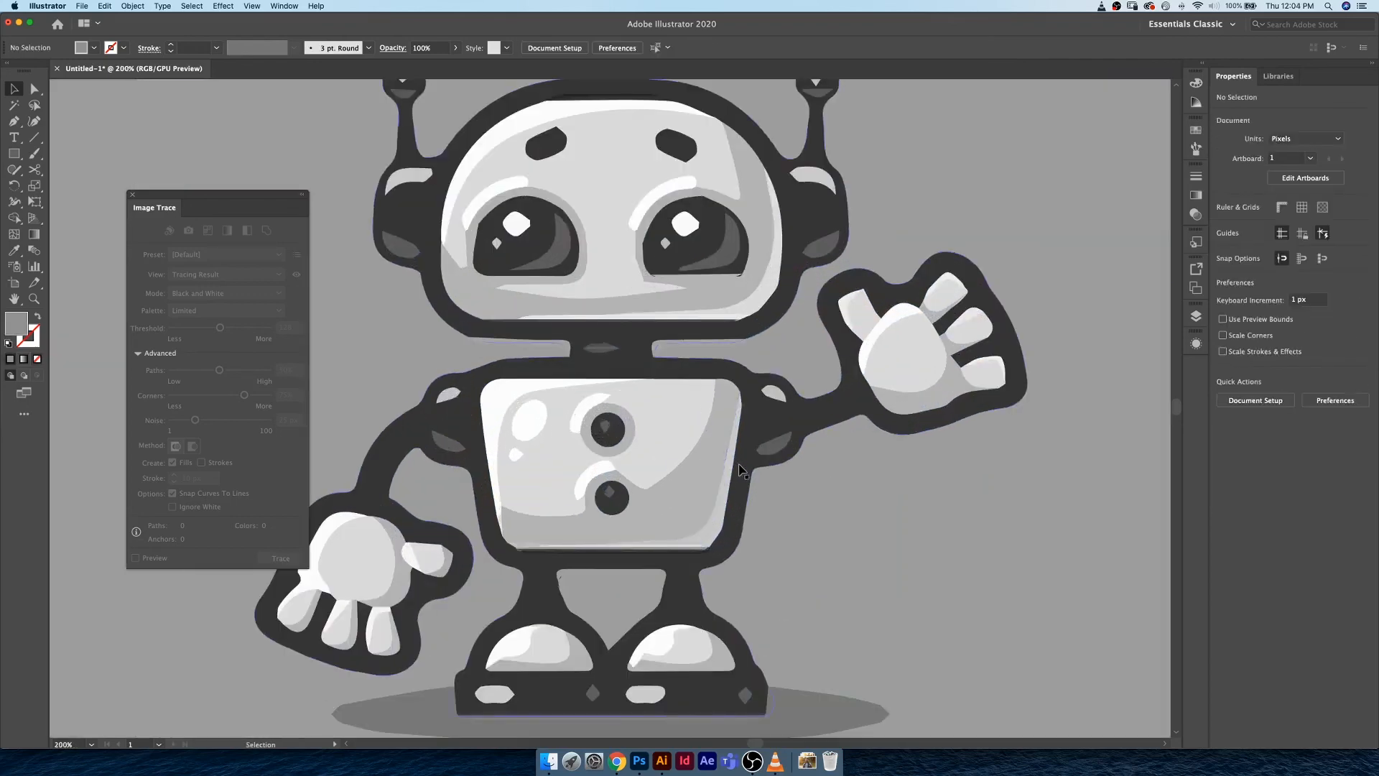
{"action": "scroll", "coordinate": [821, 302], "scroll_direction": "up", "scroll_amount": 3}
{"action": "key", "text": "super+minus"}
{"action": "key", "text": "super+minus"}
{"action": "key", "text": "super+minus"}
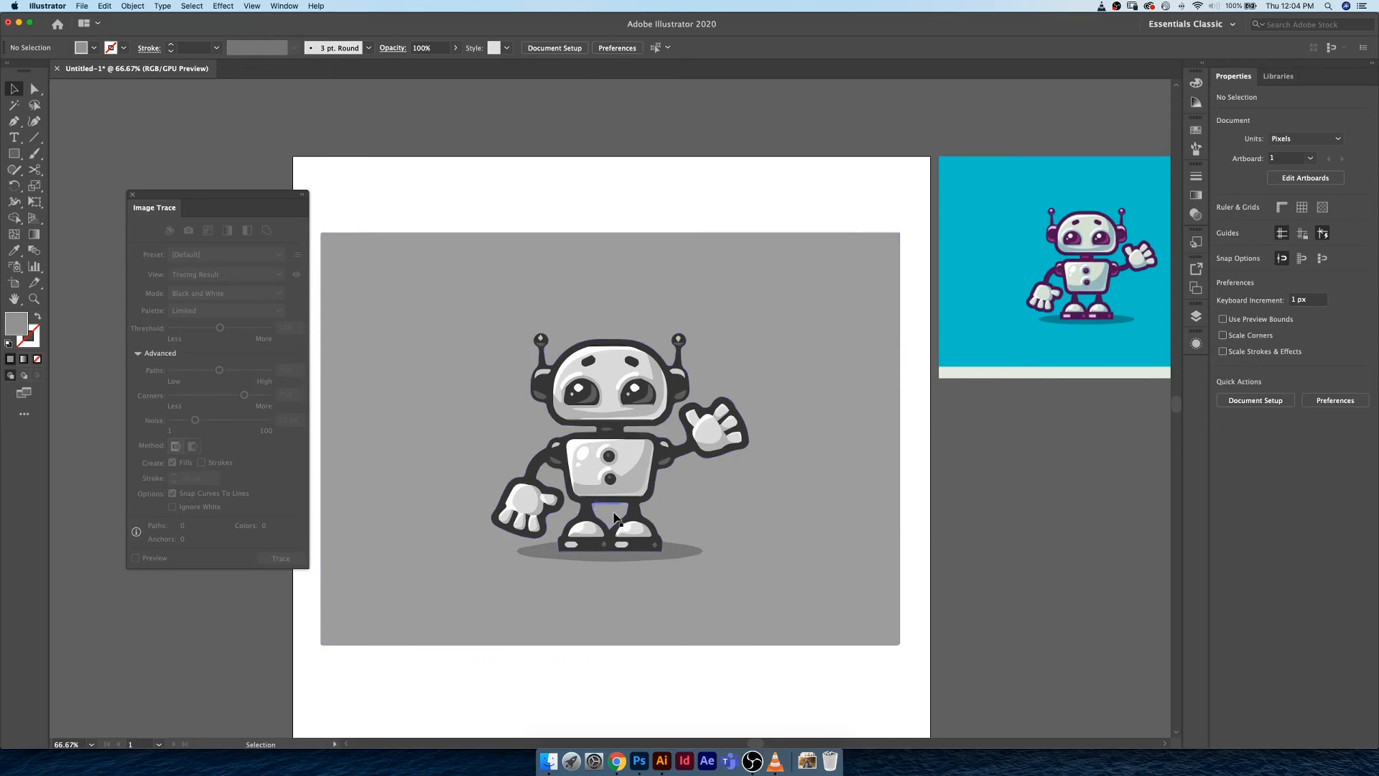
{"action": "left_click", "coordinate": [134, 5]}
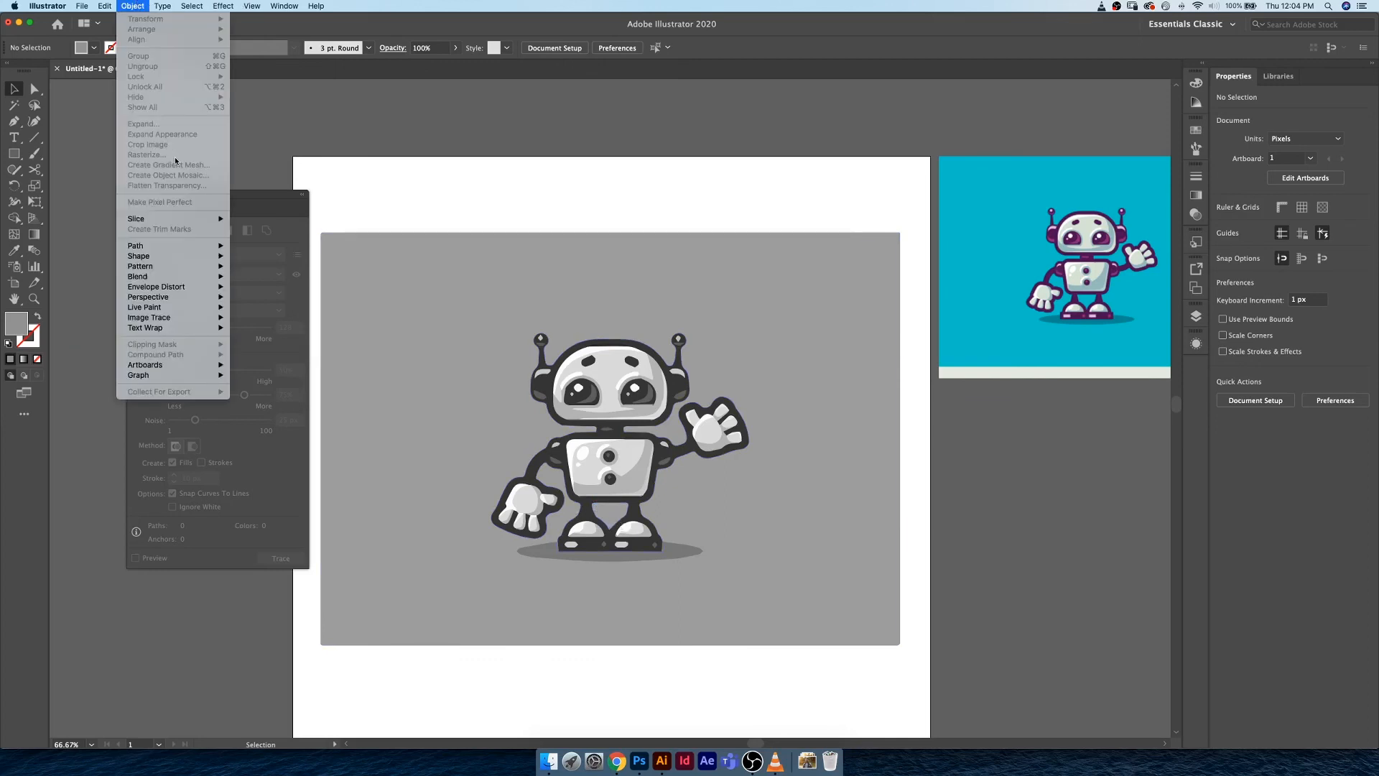
{"action": "mouse_move", "coordinate": [185, 248]}
{"action": "left_click", "coordinate": [391, 218]}
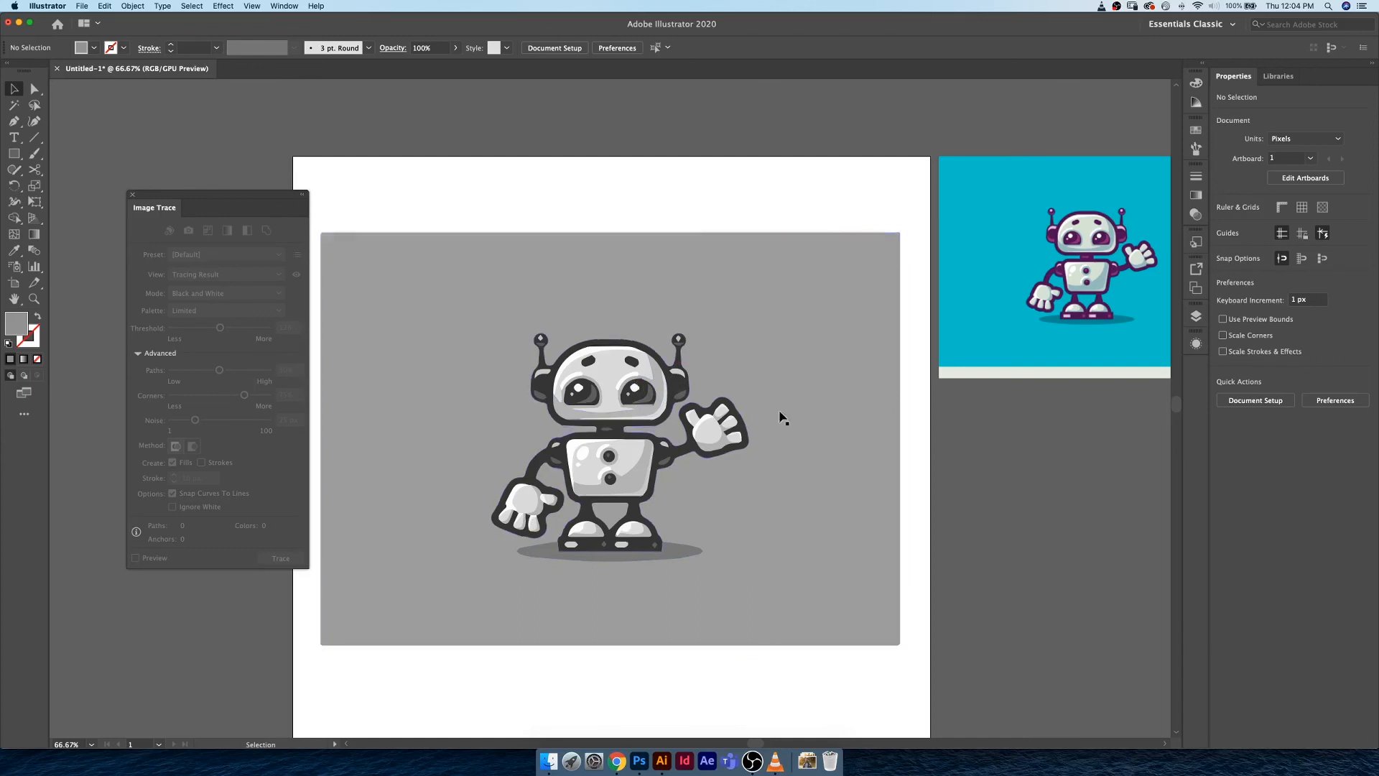
Step: Recolor the traced robot's lower torso shading with the light teal sampled from the torso shading in the colored reference image
{"action": "left_click_drag", "start_coordinate": [809, 371], "coordinate": [751, 367]}
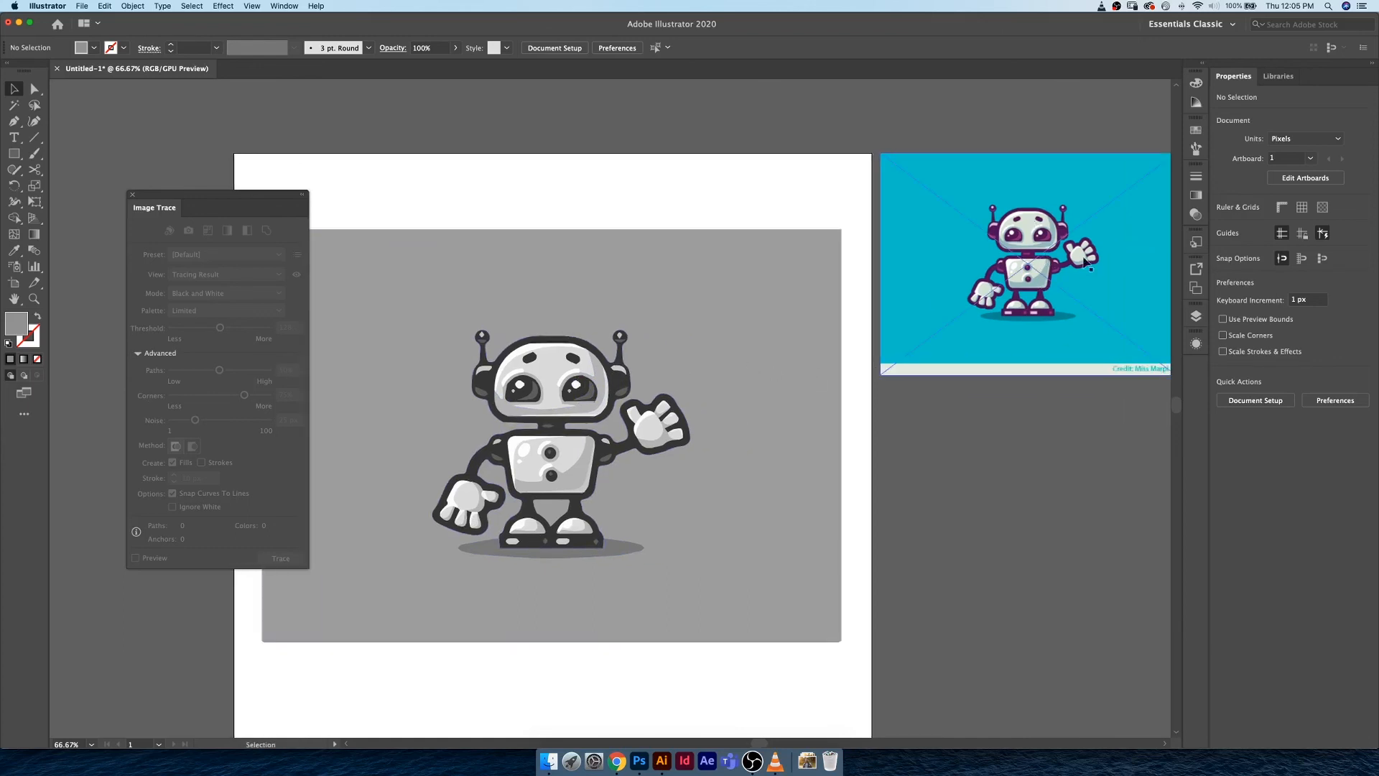
{"action": "scroll", "coordinate": [797, 329], "scroll_direction": "left", "scroll_amount": 4}
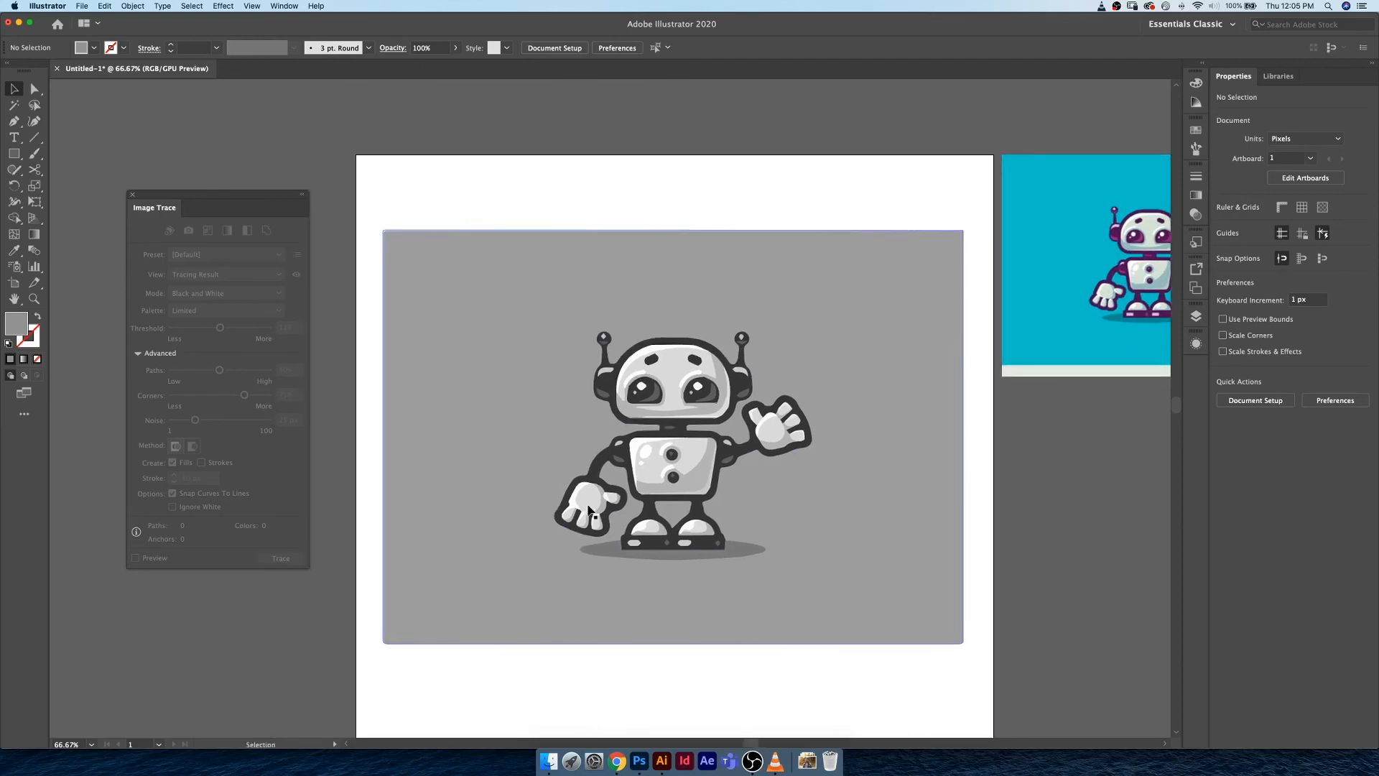
{"action": "key", "text": "a"}
{"action": "left_click_drag", "start_coordinate": [828, 479], "coordinate": [680, 486]}
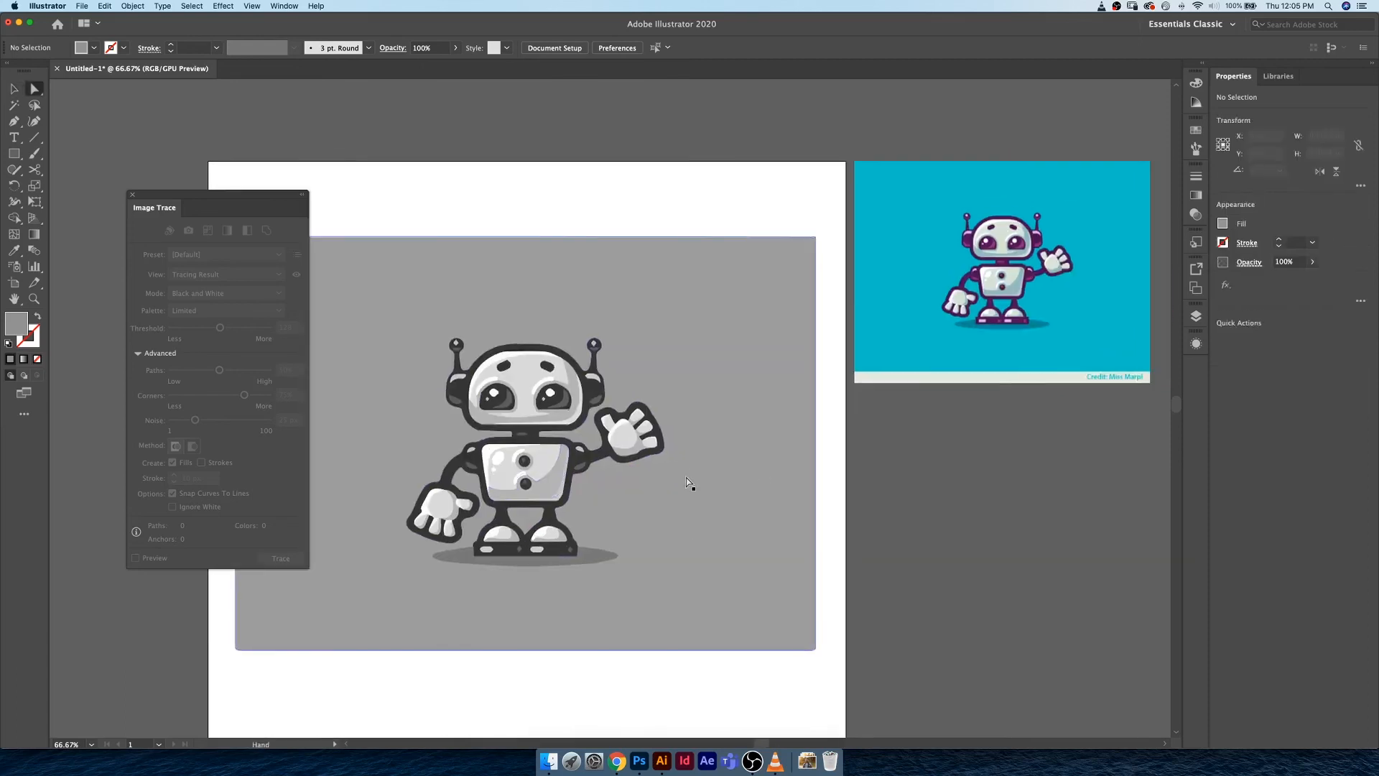
{"action": "key", "text": "i"}
{"action": "left_click", "coordinate": [1018, 285]}
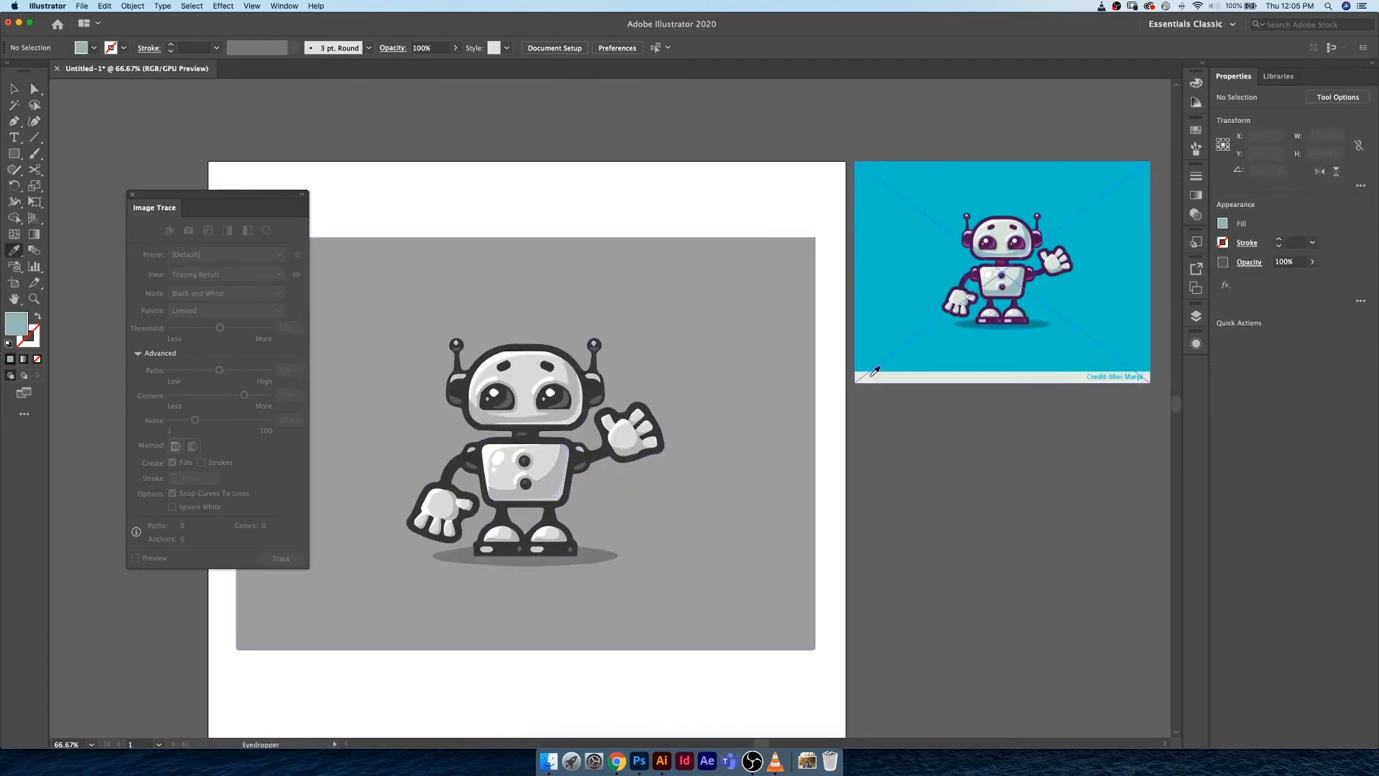
{"action": "key", "text": "a"}
{"action": "left_click", "coordinate": [561, 490]}
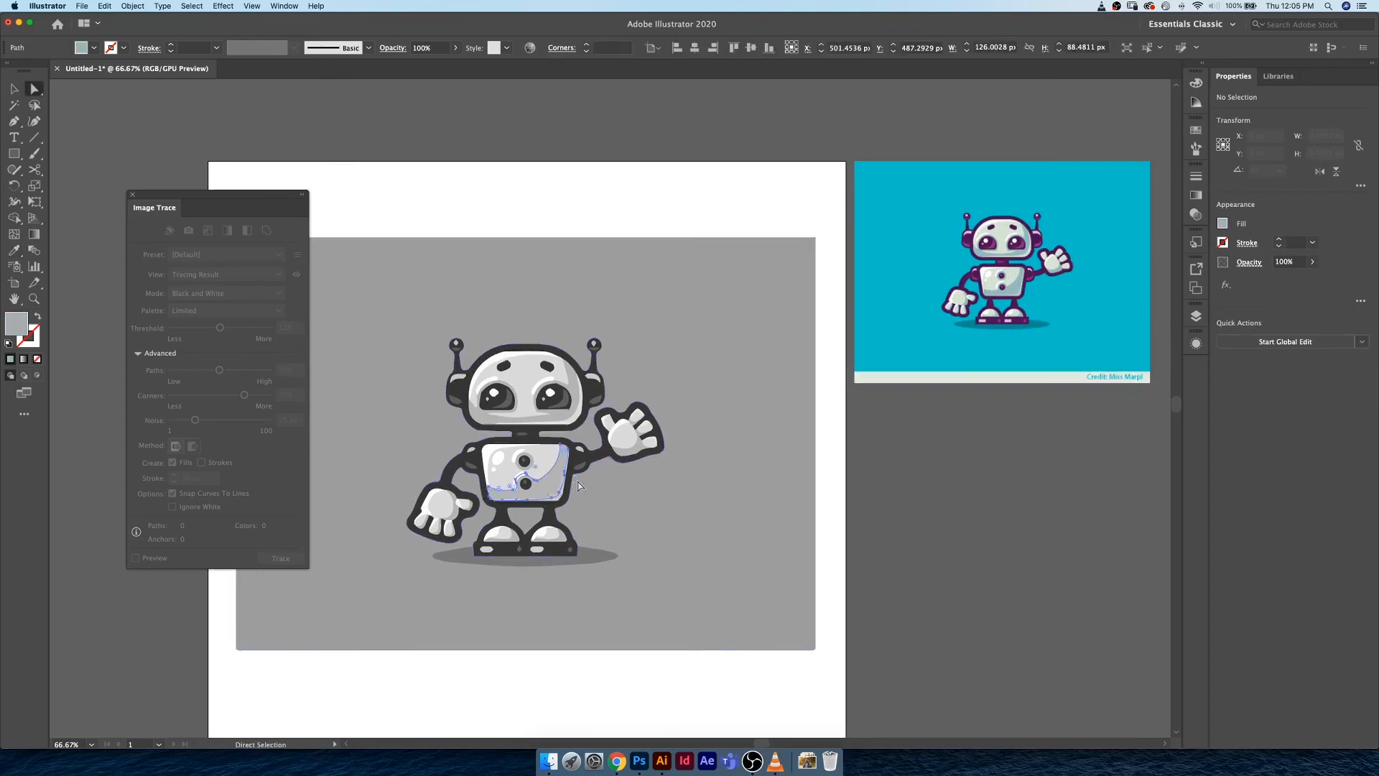
{"action": "key", "text": "i"}
{"action": "left_click", "coordinate": [1018, 284]}
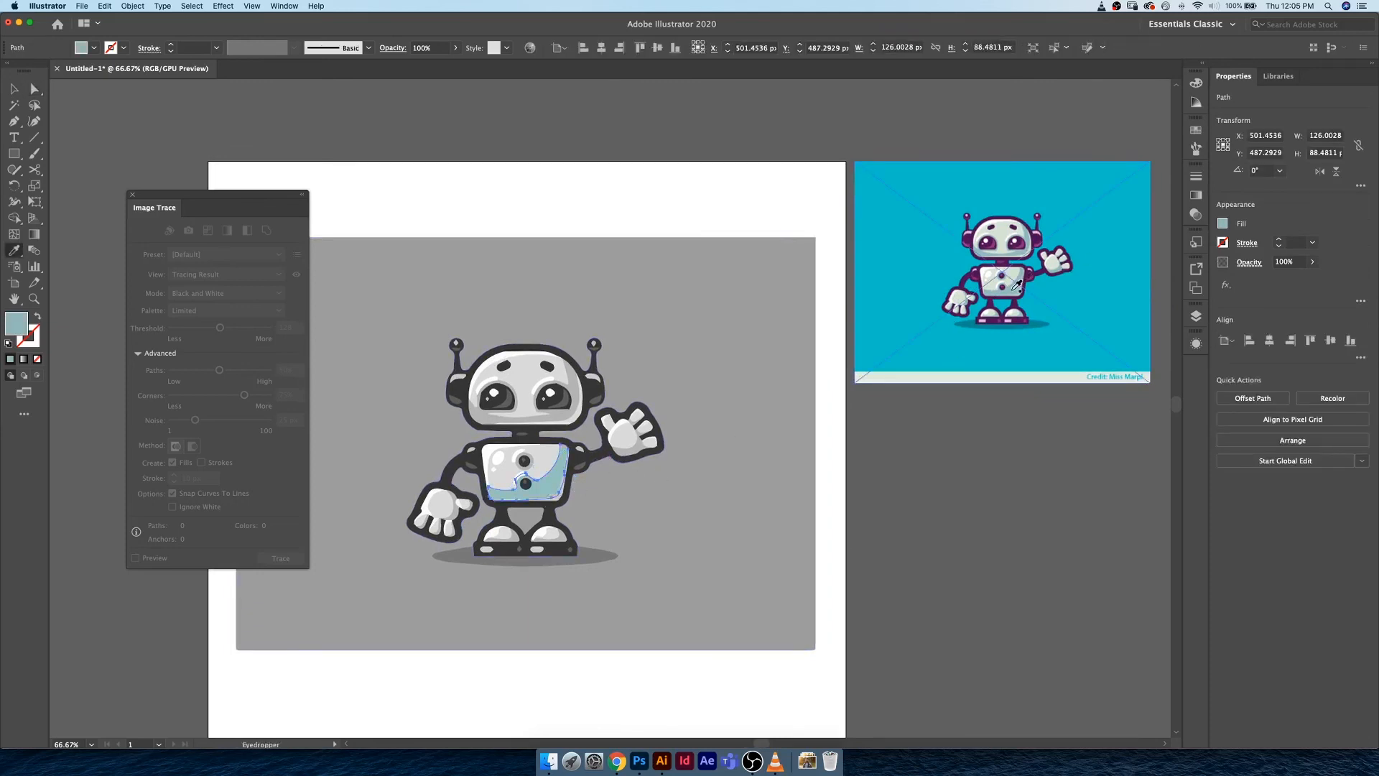
Step: Recolor the main front area of the robot's torso with the pale green sampled from the reference robot's torso
{"action": "key", "text": "a"}
{"action": "left_click", "coordinate": [528, 460]}
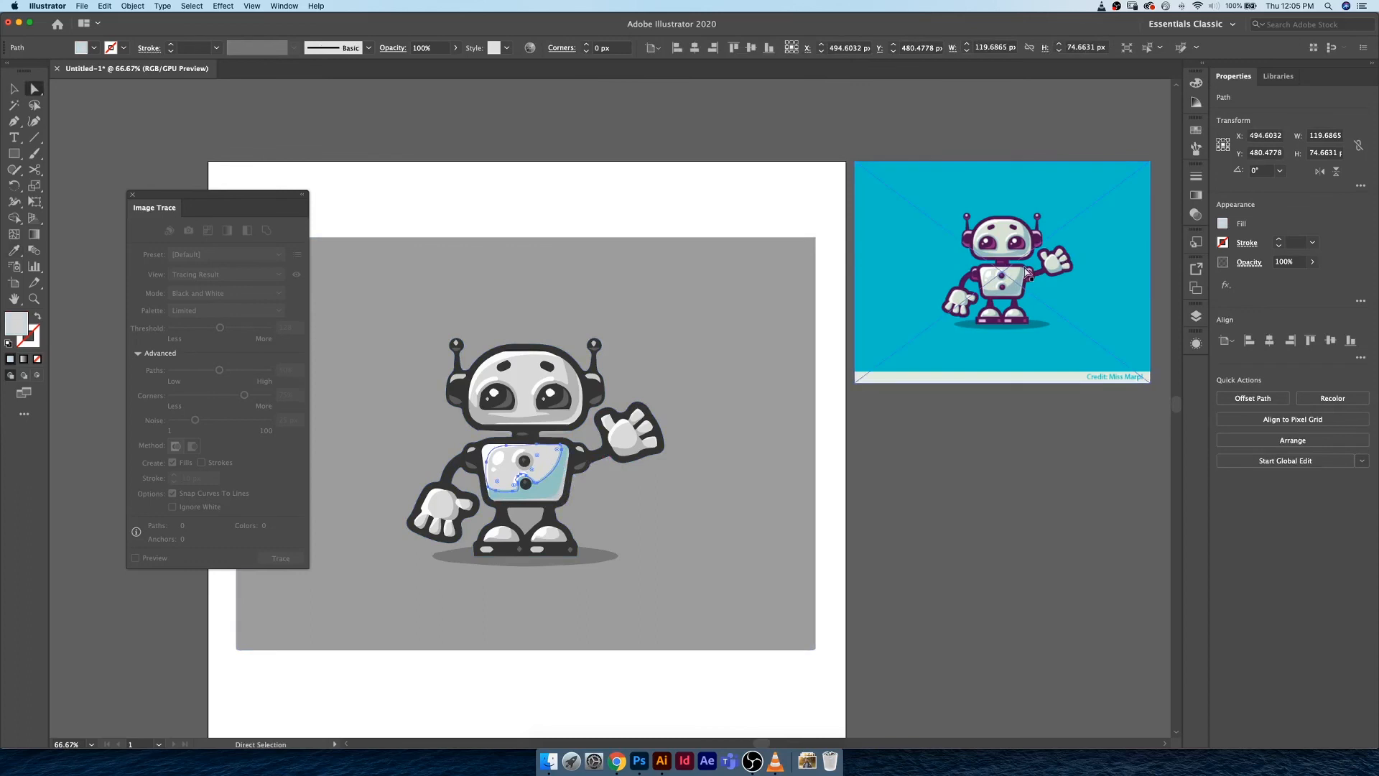
{"action": "key", "text": "i"}
{"action": "left_click", "coordinate": [1008, 291]}
Step: Recolor the robot's dark body outline with the purple sampled from the reference robot's outline
{"action": "key", "text": "a"}
{"action": "left_click", "coordinate": [571, 498]}
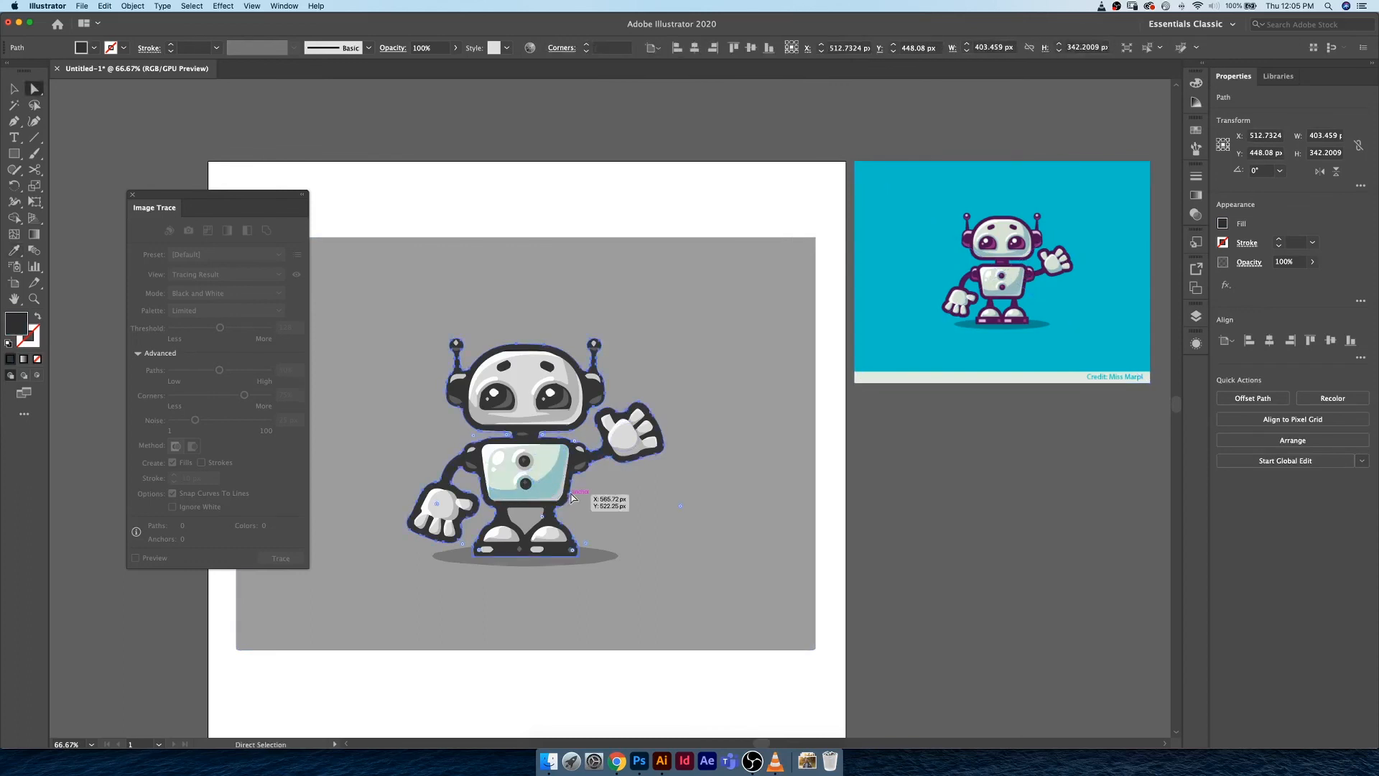
{"action": "key", "text": "i"}
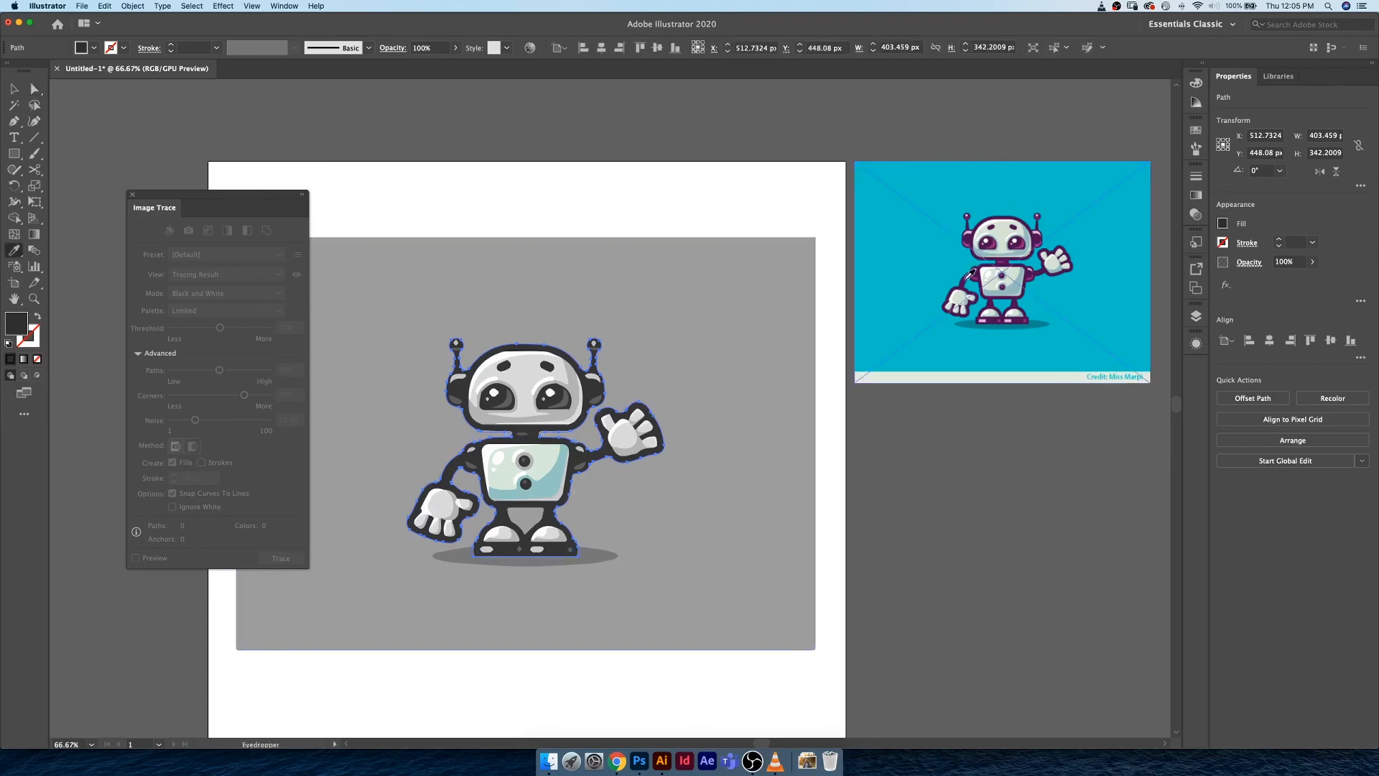
{"action": "left_click", "coordinate": [968, 276]}
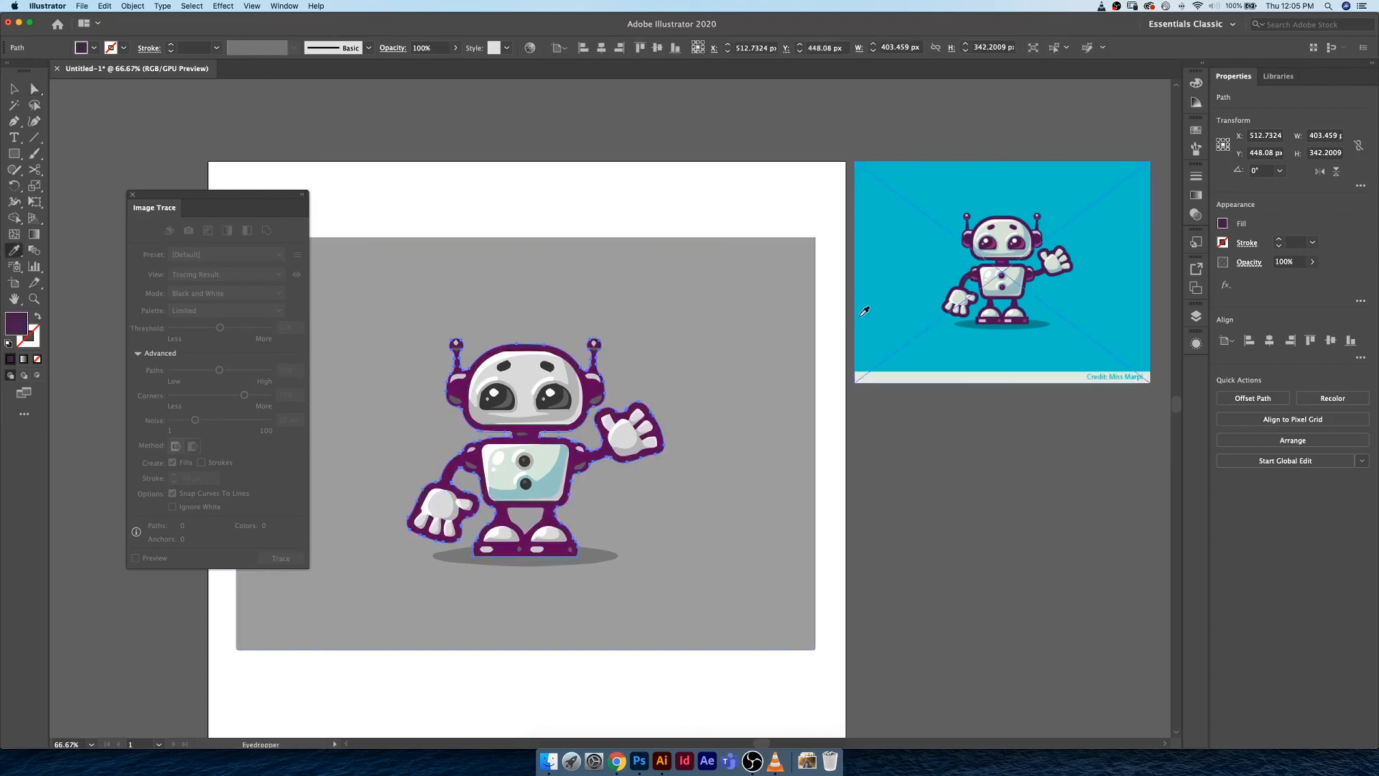
Step: Recolor the face's shading light teal and its main area pale green, sampling both colors from the reference robot's face
{"action": "key", "text": "a"}
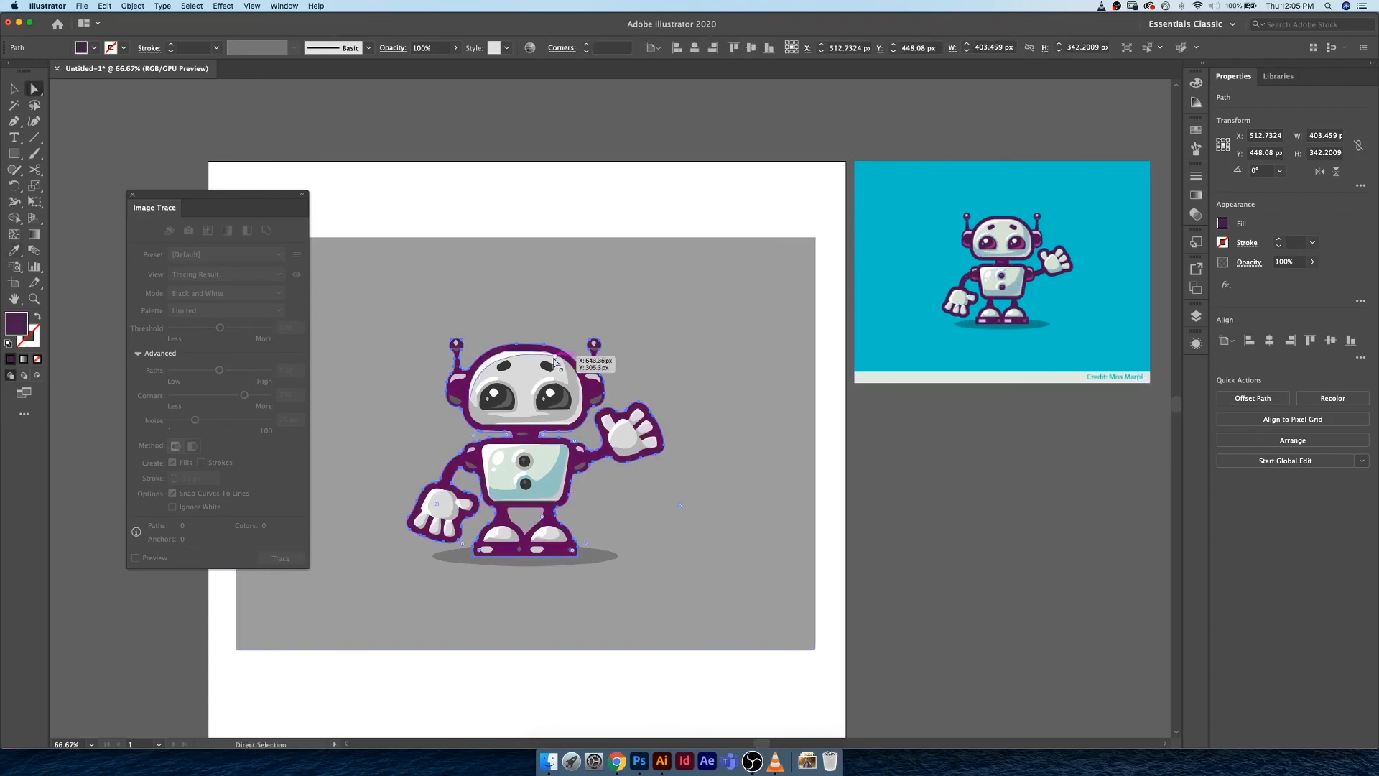
{"action": "left_click", "coordinate": [574, 392]}
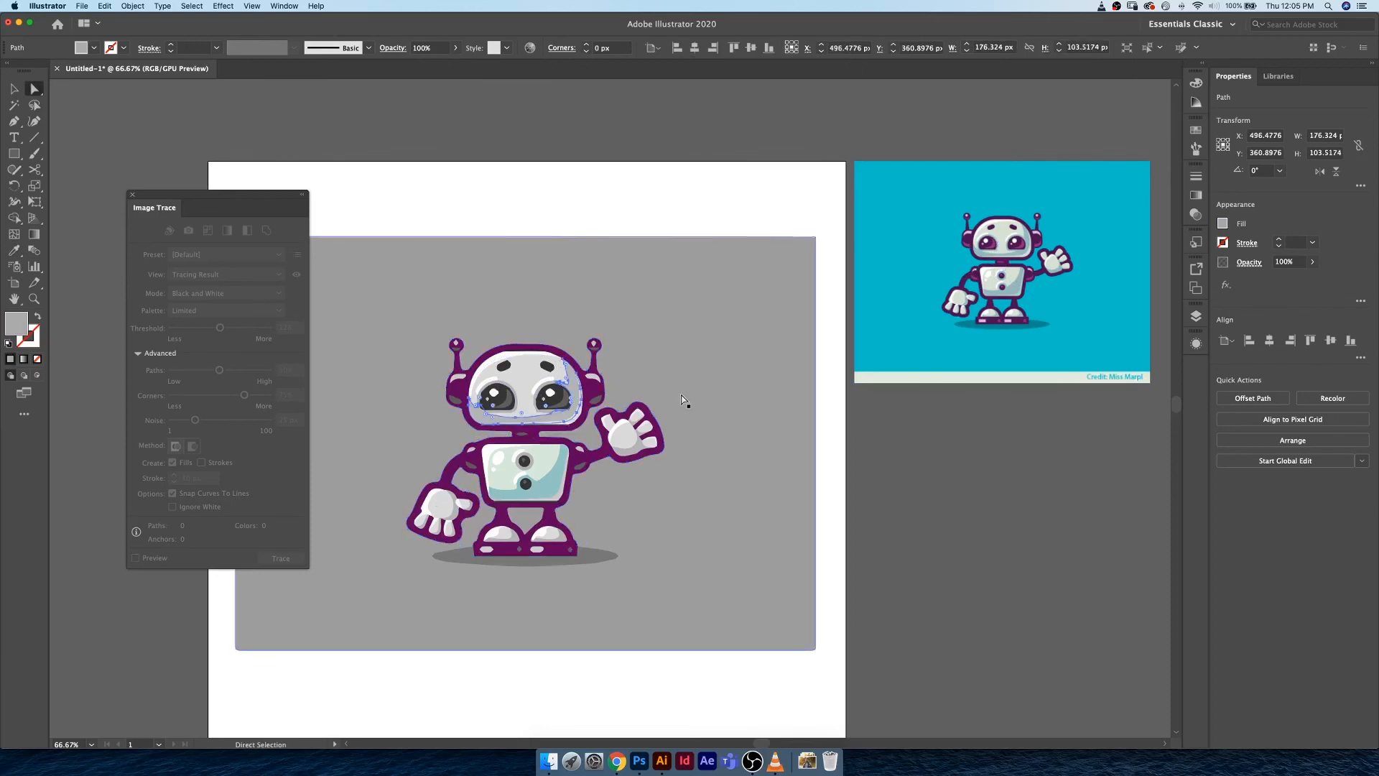
{"action": "key", "text": "i"}
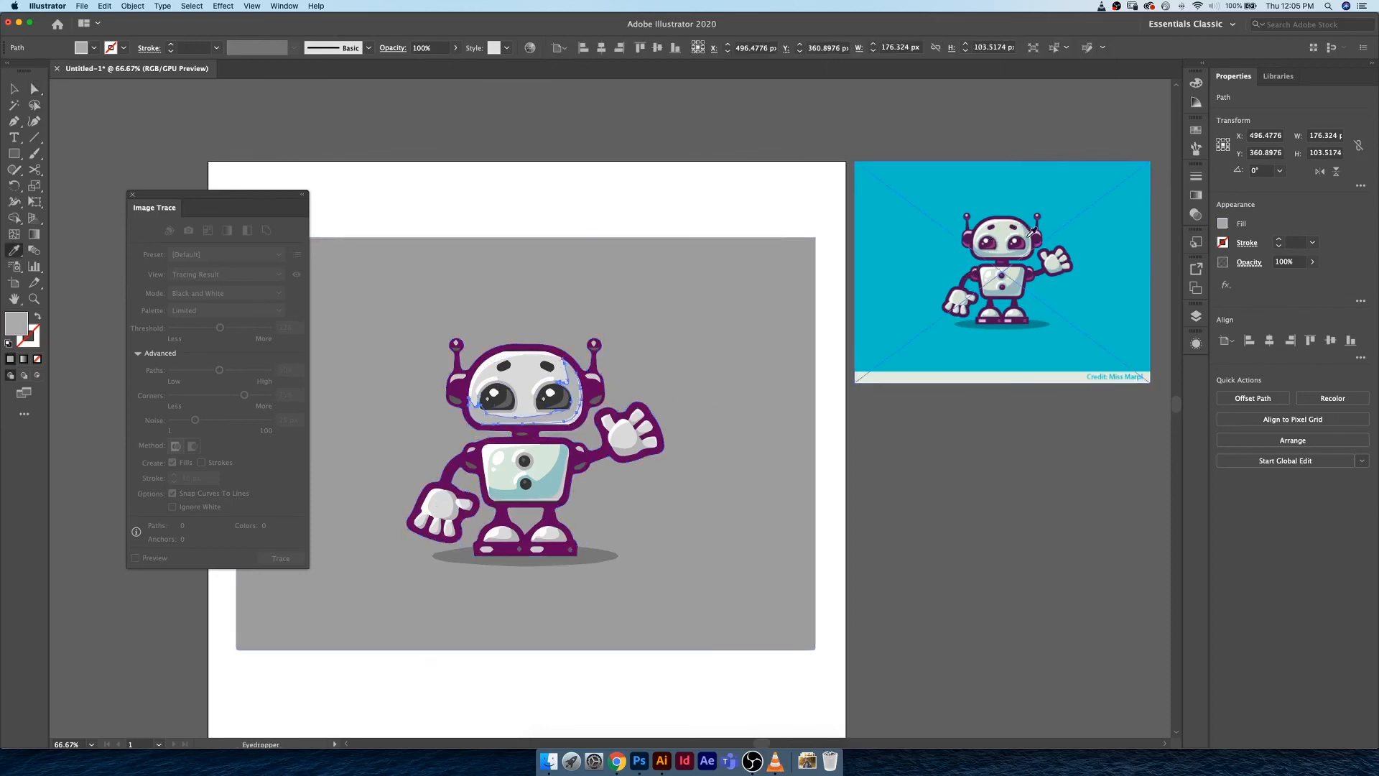
{"action": "key", "text": "a"}
{"action": "left_click", "coordinate": [574, 372]}
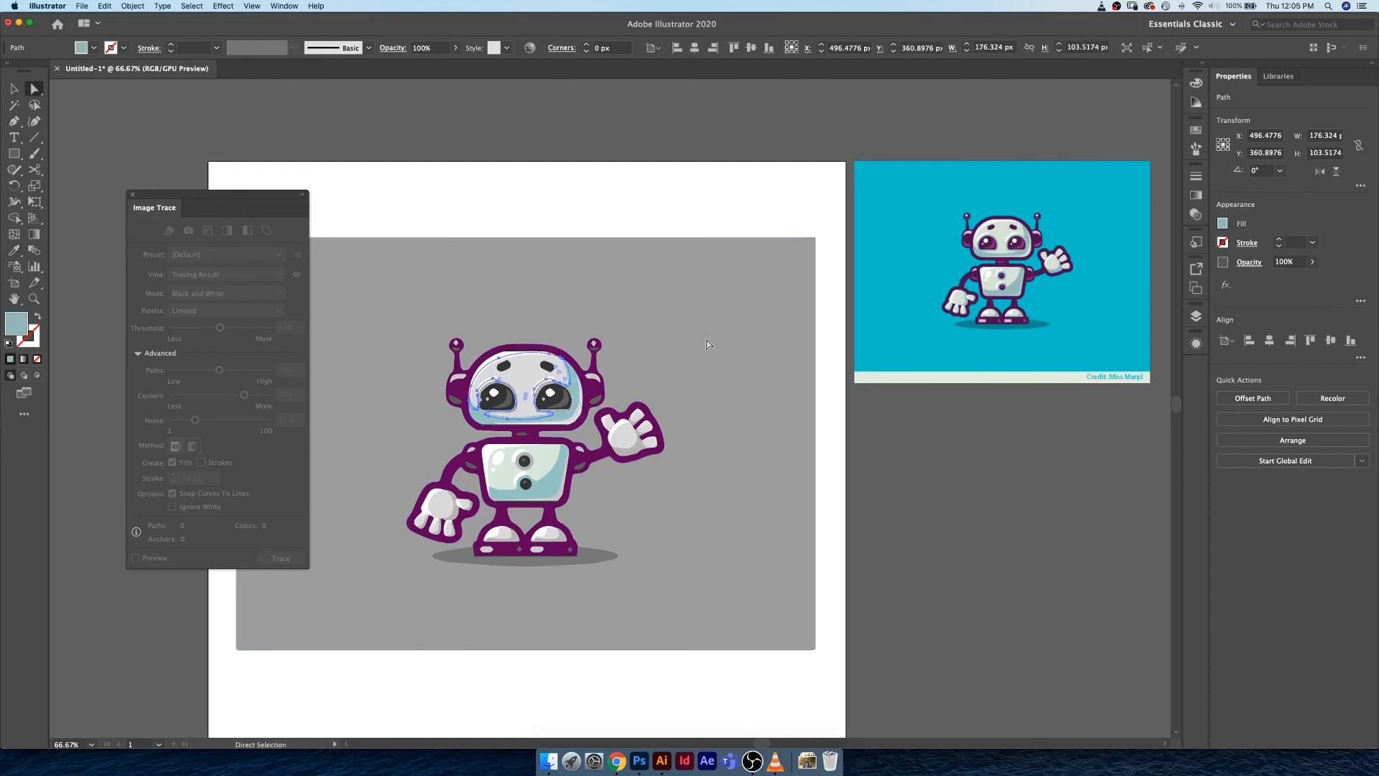
{"action": "key", "text": "i"}
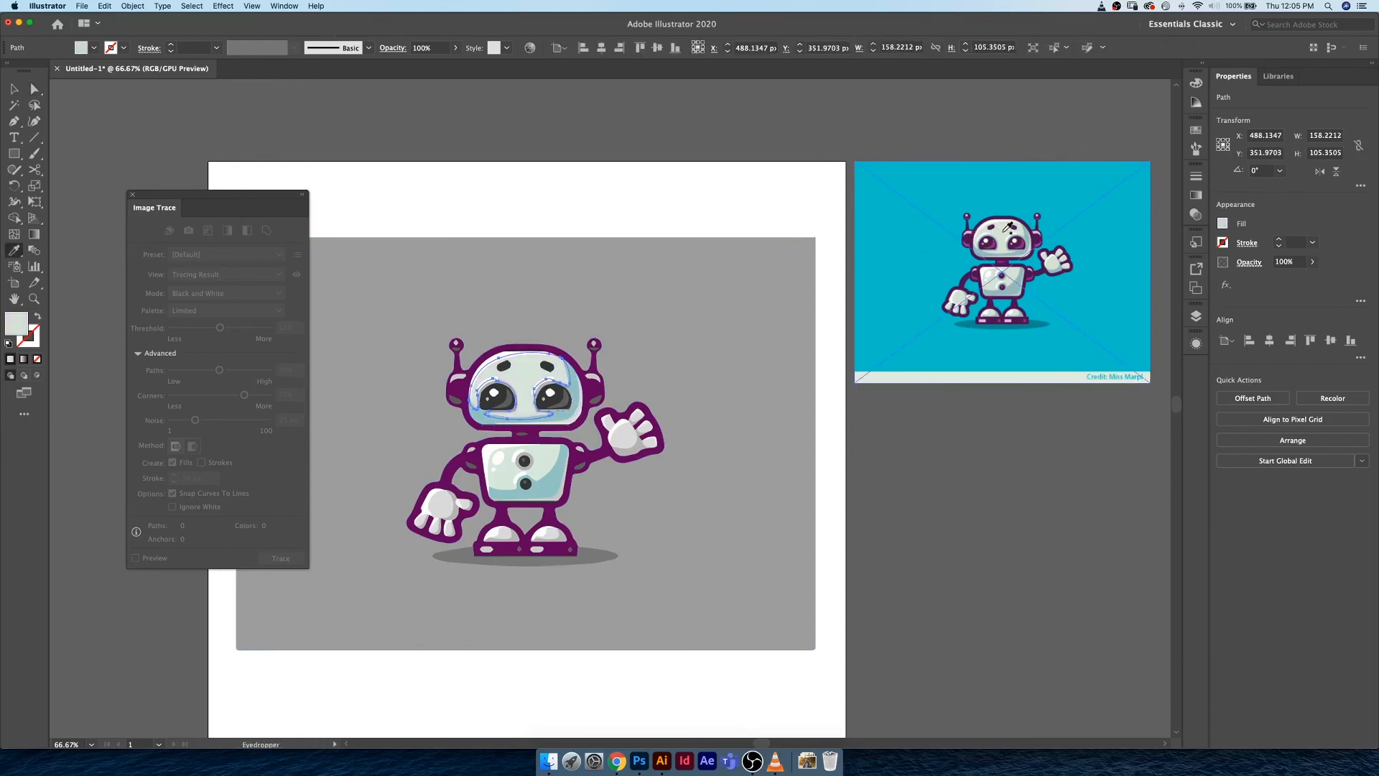
Step: Recolor the grey ring around the upper chest button with the light teal sampled from the torso's shading
{"action": "key", "text": "a"}
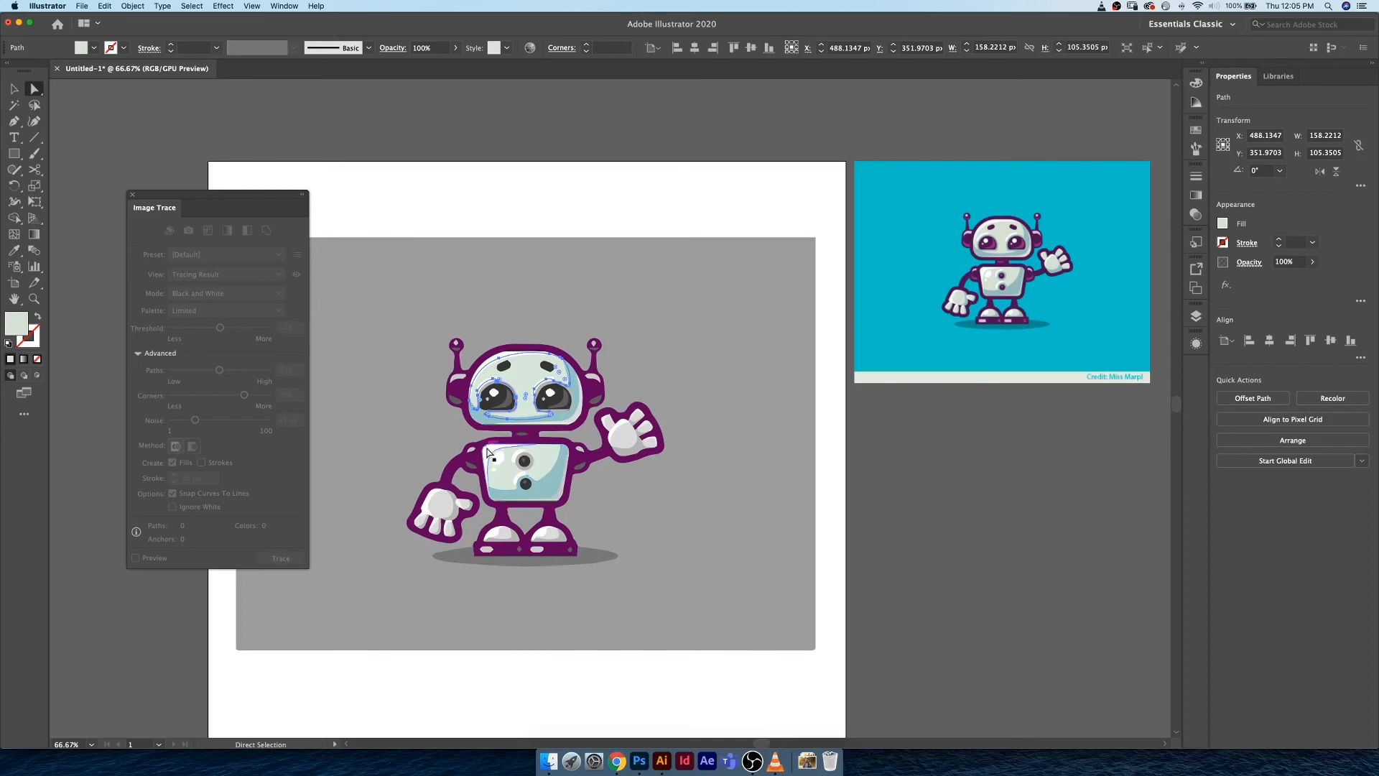
{"action": "left_click_drag", "start_coordinate": [532, 464], "coordinate": [533, 467]}
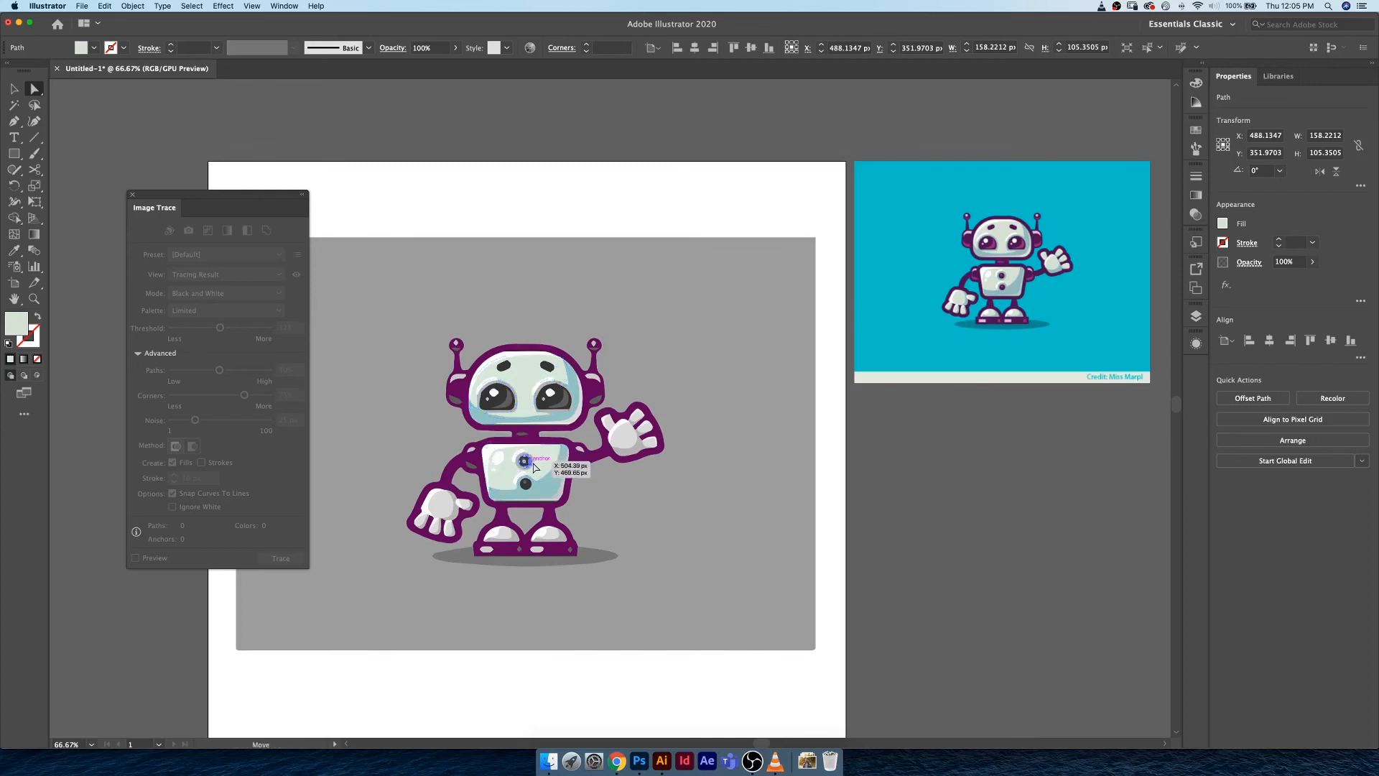
{"action": "left_click", "coordinate": [702, 517]}
{"action": "key", "text": "super+equal"}
{"action": "key", "text": "super+equal"}
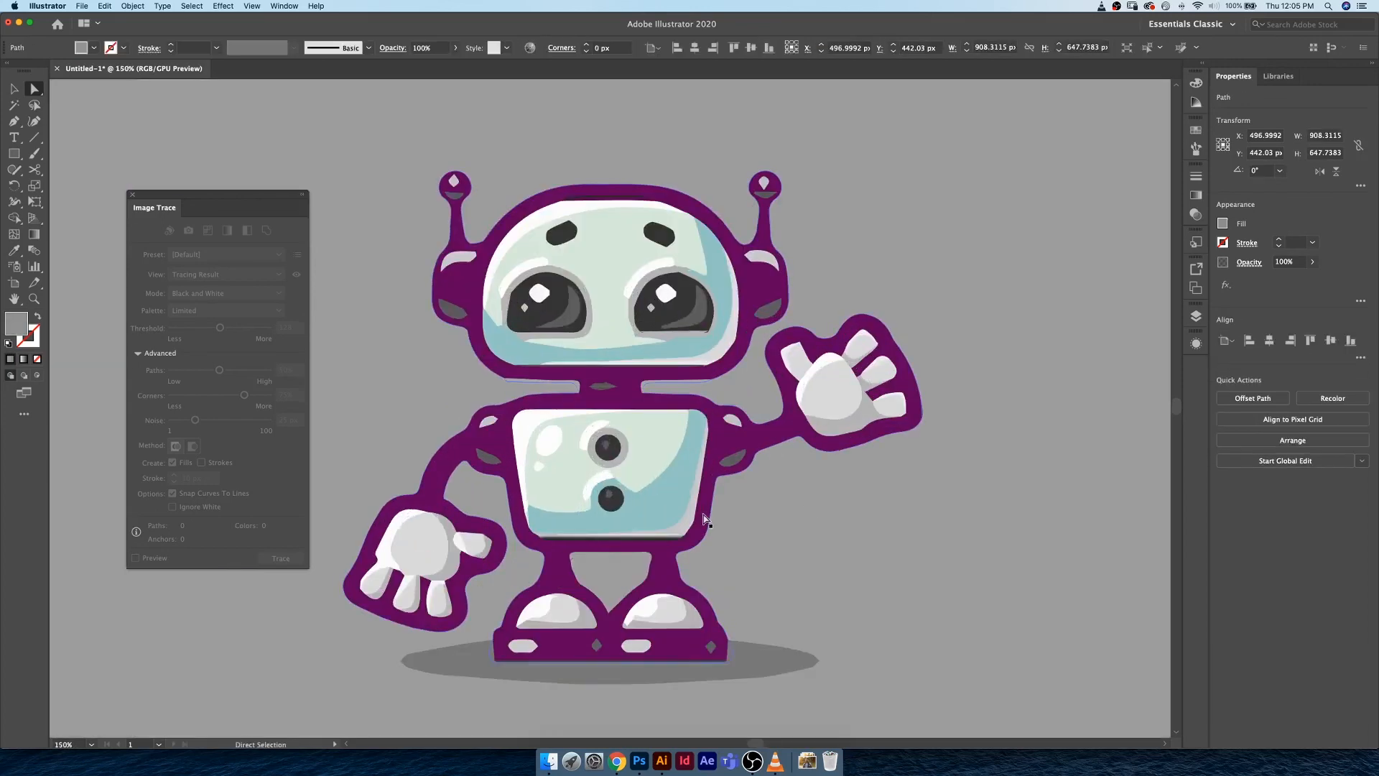
{"action": "left_click", "coordinate": [627, 455]}
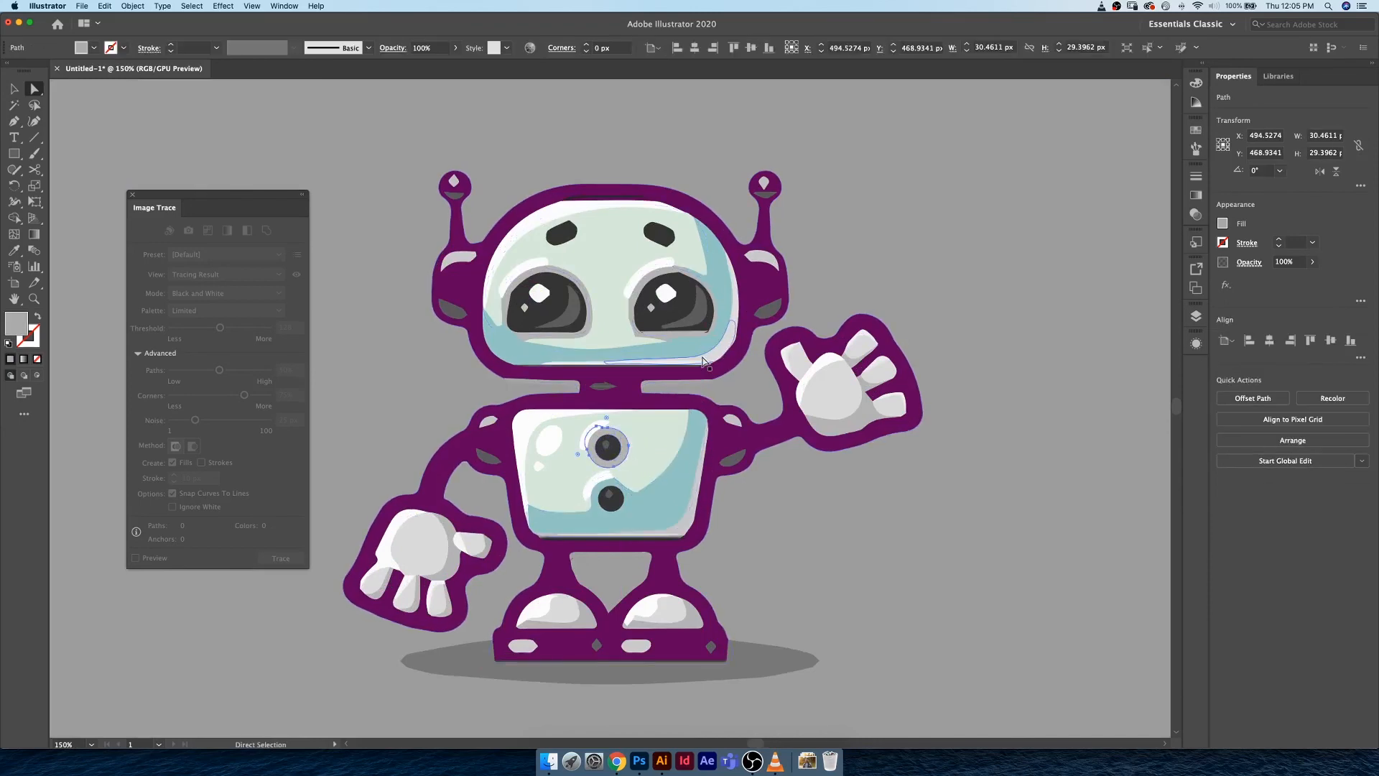
{"action": "key", "text": "i"}
{"action": "key", "text": "space"}
{"action": "left_click_drag", "start_coordinate": [1120, 166], "coordinate": [834, 395]}
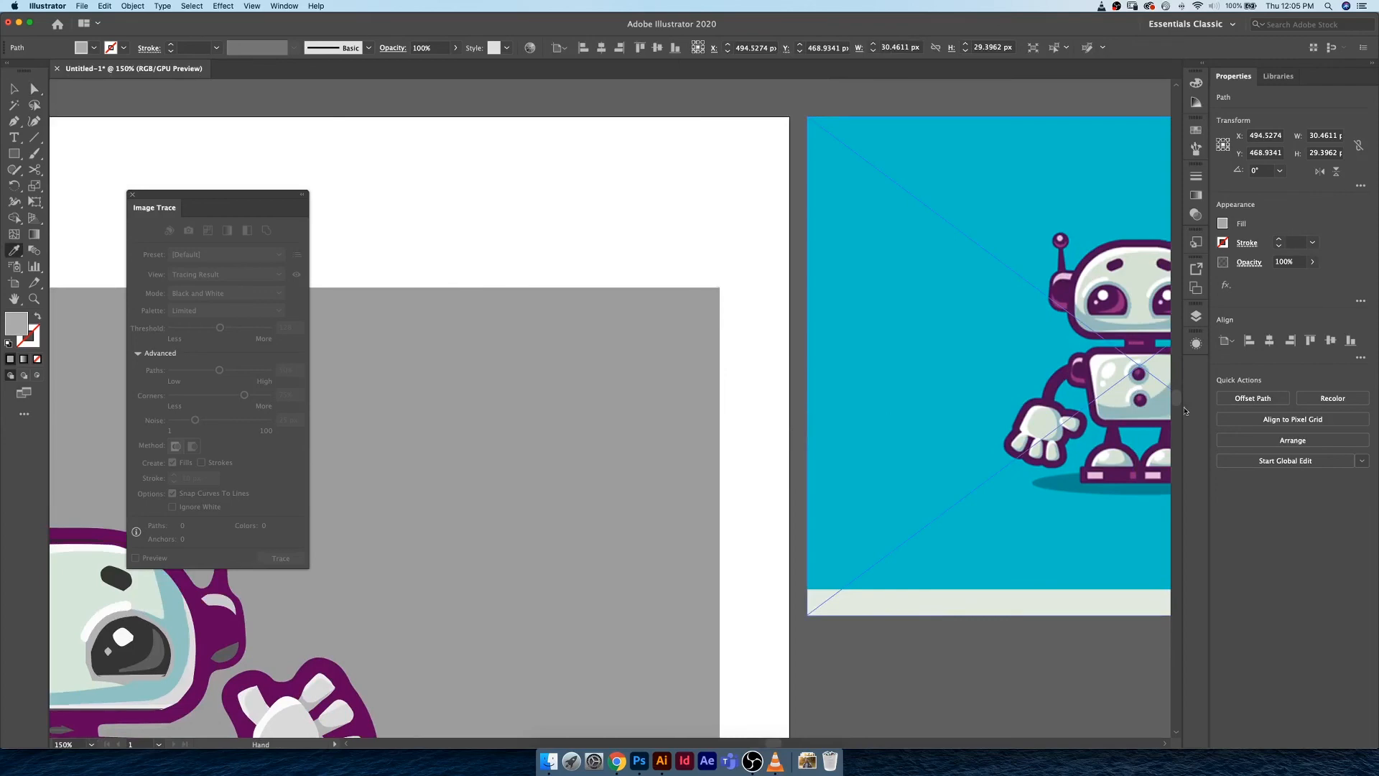
{"action": "scroll", "coordinate": [678, 526], "scroll_direction": "down", "scroll_amount": 10}
{"action": "scroll", "coordinate": [679, 527], "scroll_direction": "left", "scroll_amount": 10}
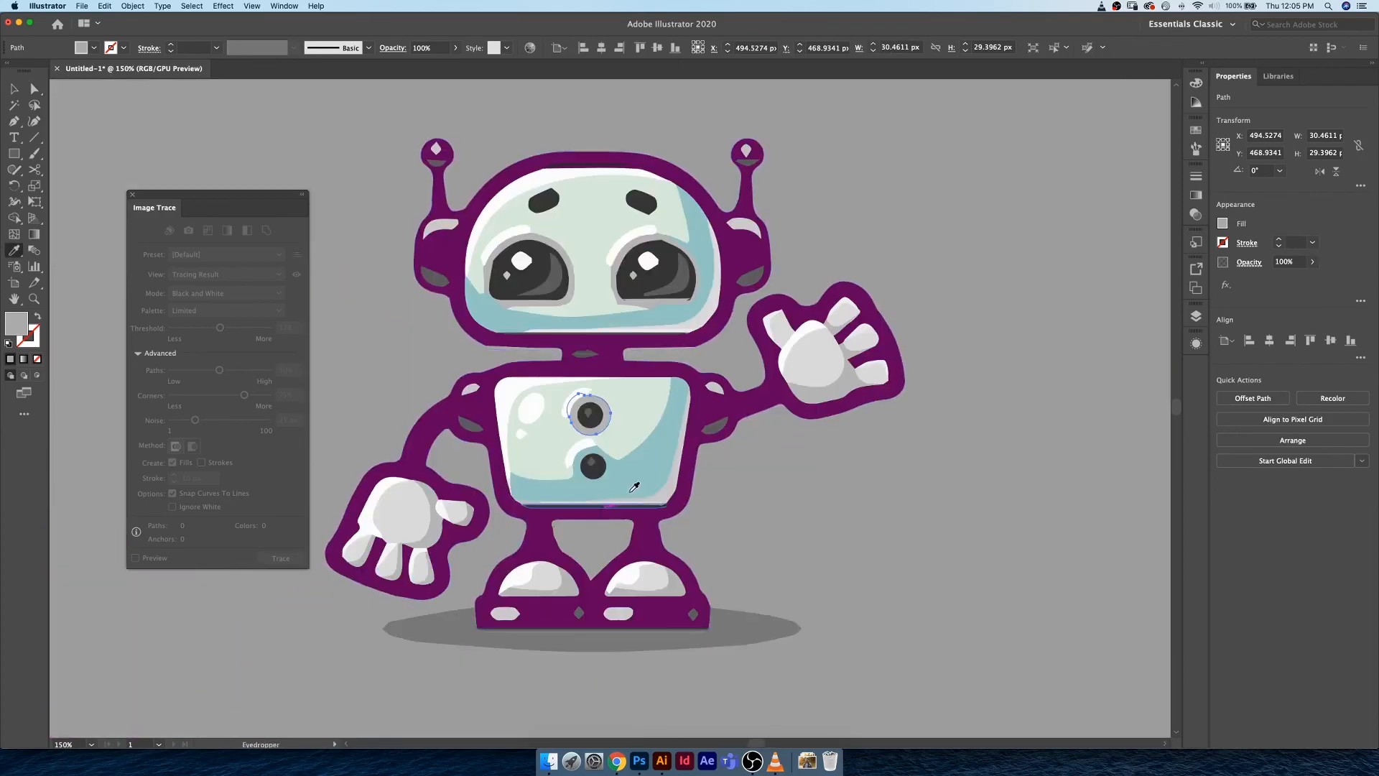
{"action": "left_click", "coordinate": [634, 487]}
Step: Recolor the grey shapes surrounding both eyes with the light teal sampled from the face's shading
{"action": "key", "text": "a"}
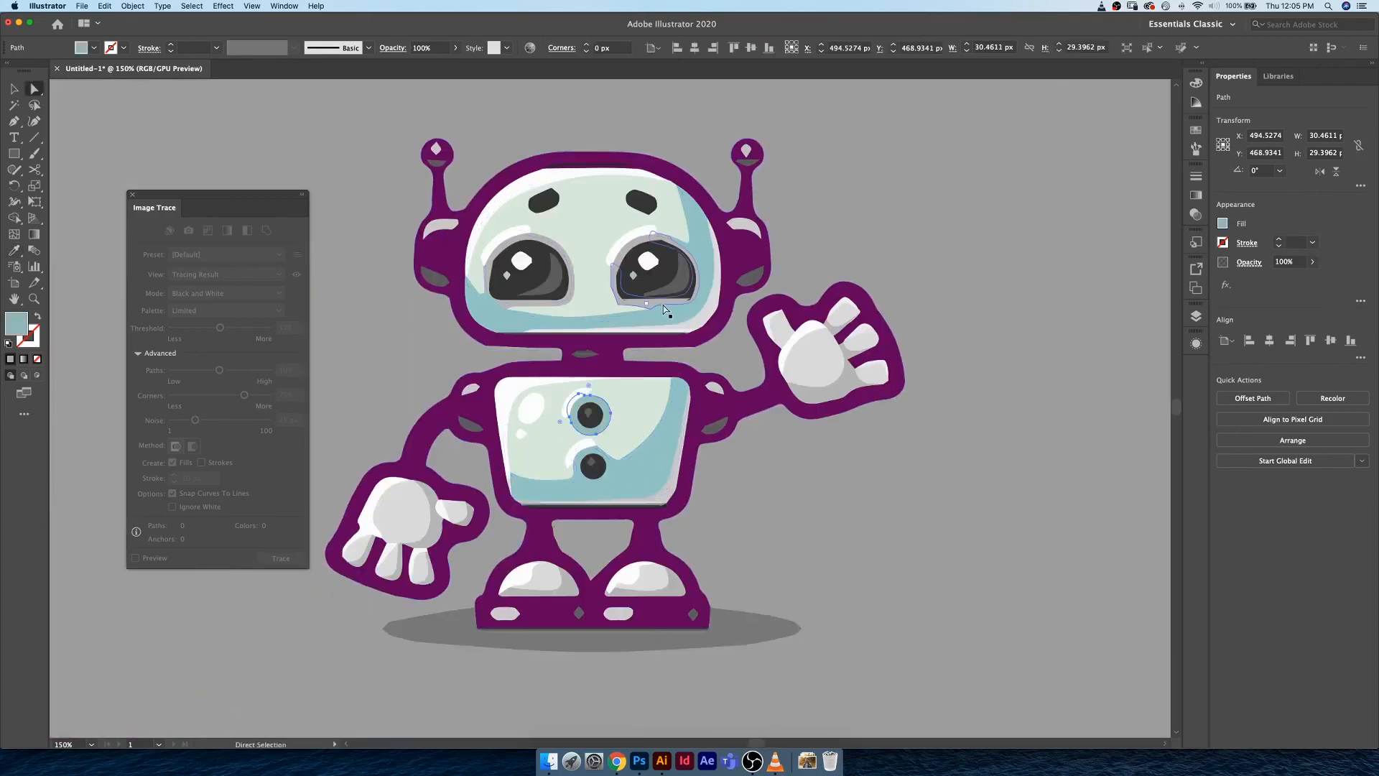
{"action": "left_click", "coordinate": [652, 309]}
{"action": "left_click", "coordinate": [649, 303]}
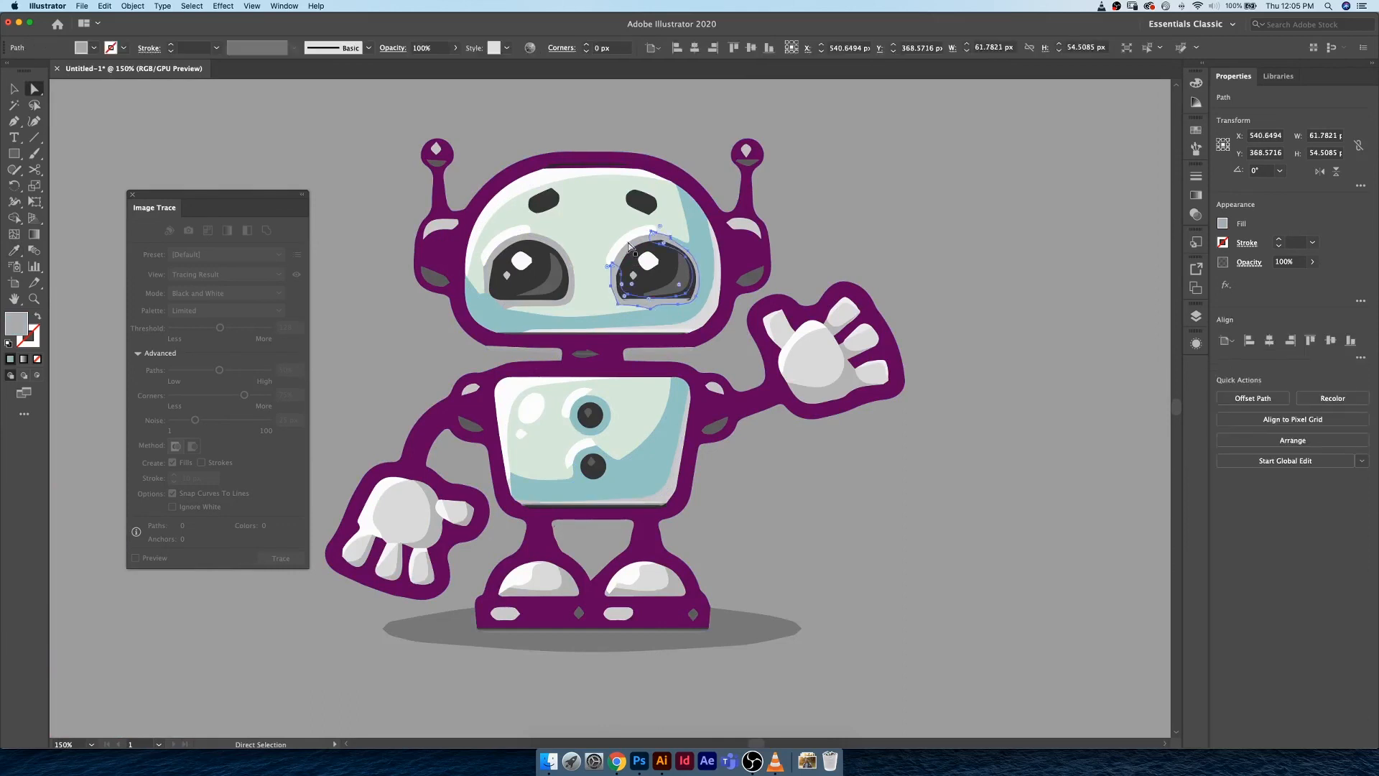
{"action": "left_click", "coordinate": [571, 273], "text": "shift"}
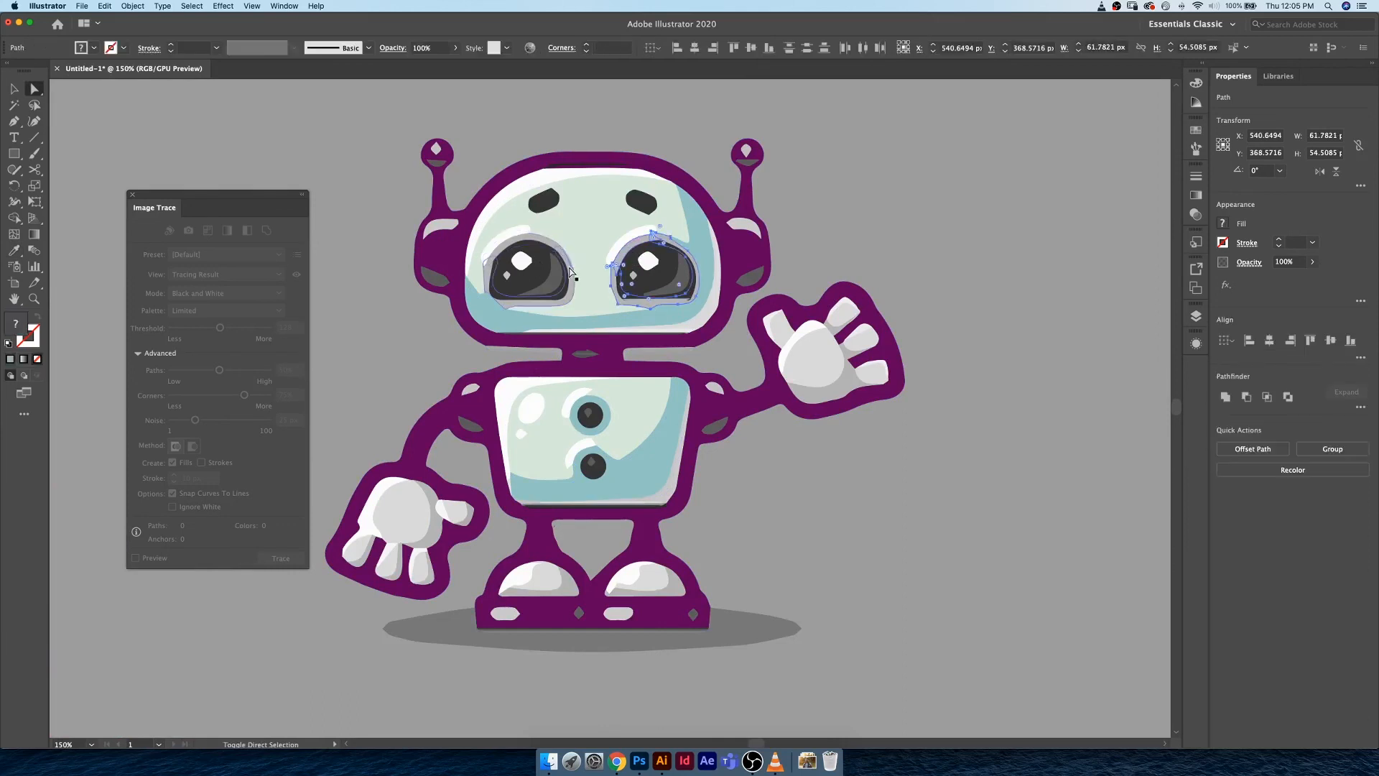
{"action": "left_click", "coordinate": [544, 247], "text": "shift"}
{"action": "left_click", "coordinate": [546, 244], "text": "shift"}
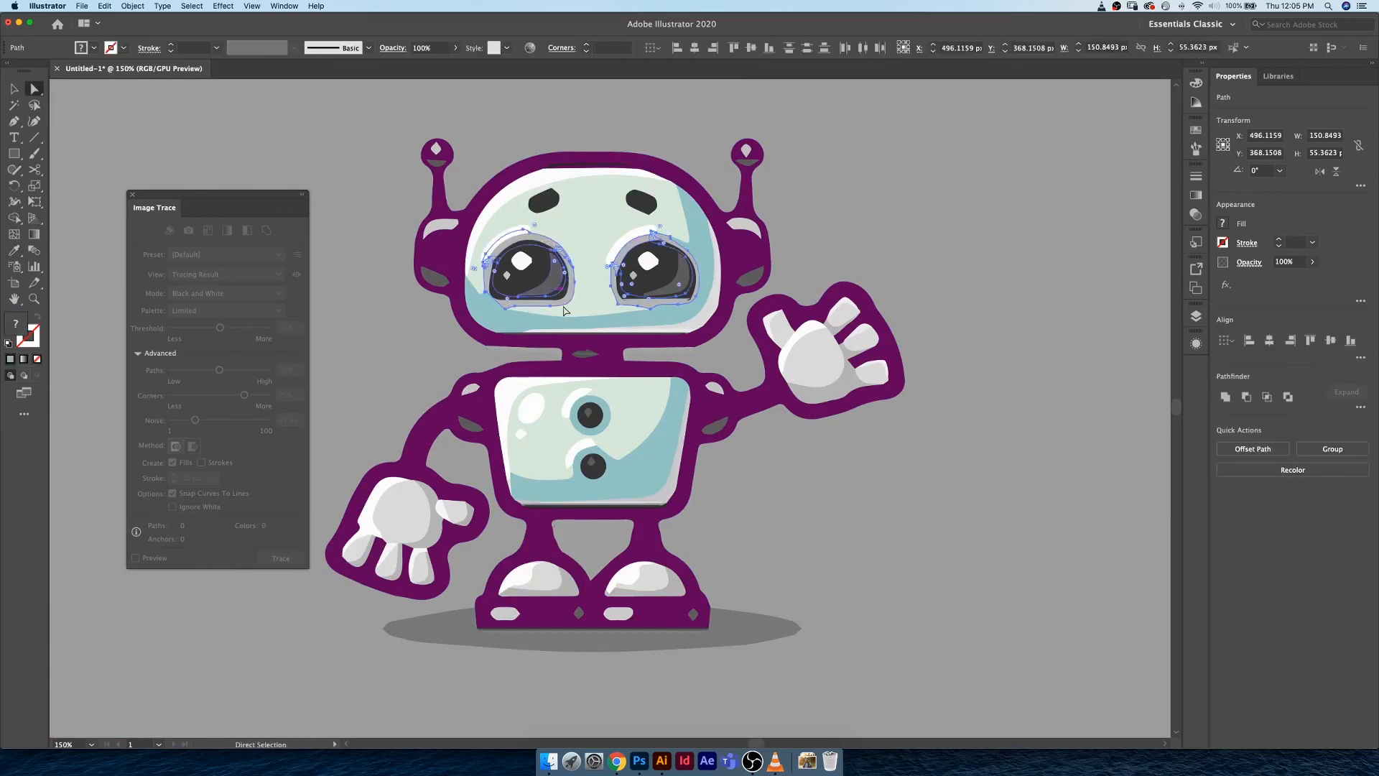
{"action": "key", "text": "i"}
{"action": "left_click", "coordinate": [530, 320]}
Step: Match the small sliver beside the eye nearest the waving hand to the light teal of the face's shading
{"action": "key", "text": "a"}
{"action": "left_click", "coordinate": [747, 310]}
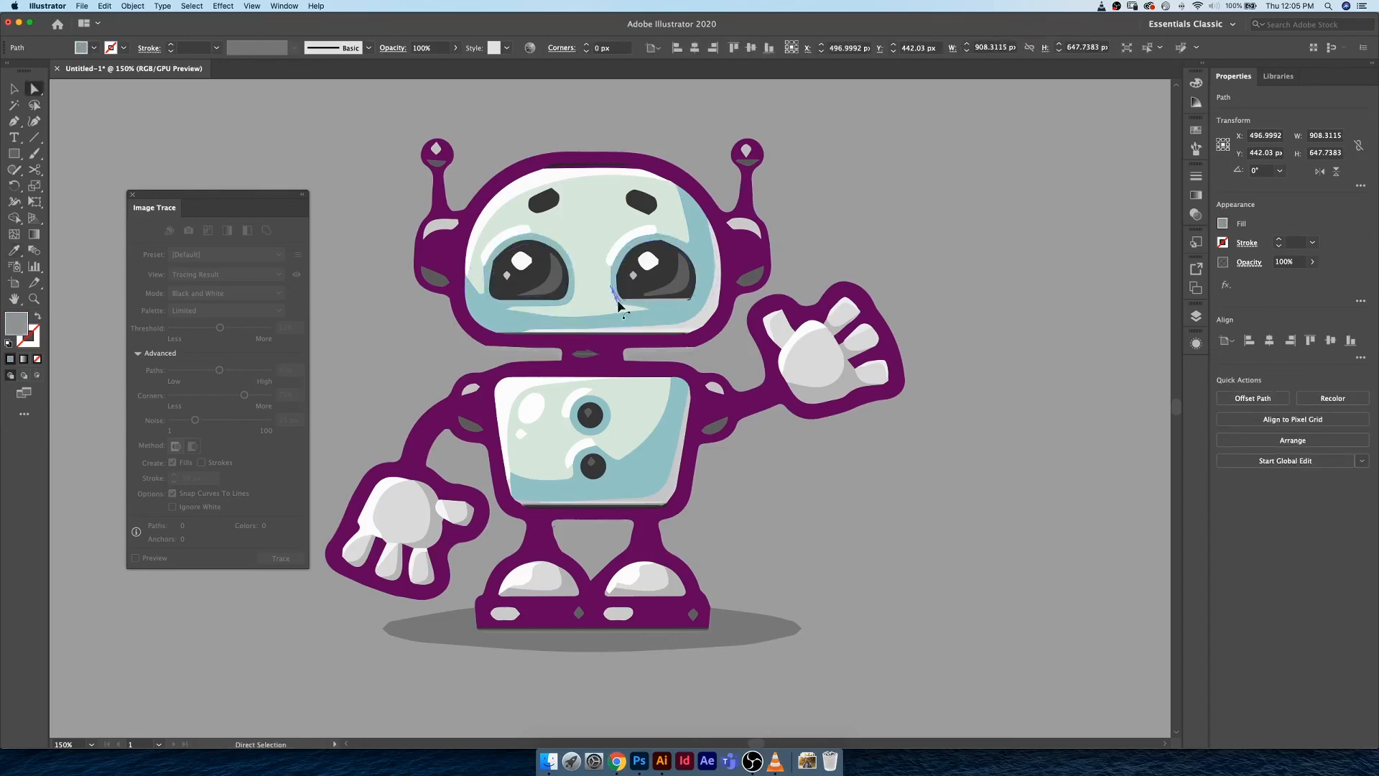
{"action": "left_click", "coordinate": [656, 317]}
{"action": "key", "text": "i"}
{"action": "left_click", "coordinate": [673, 314]}
{"action": "key", "text": "a"}
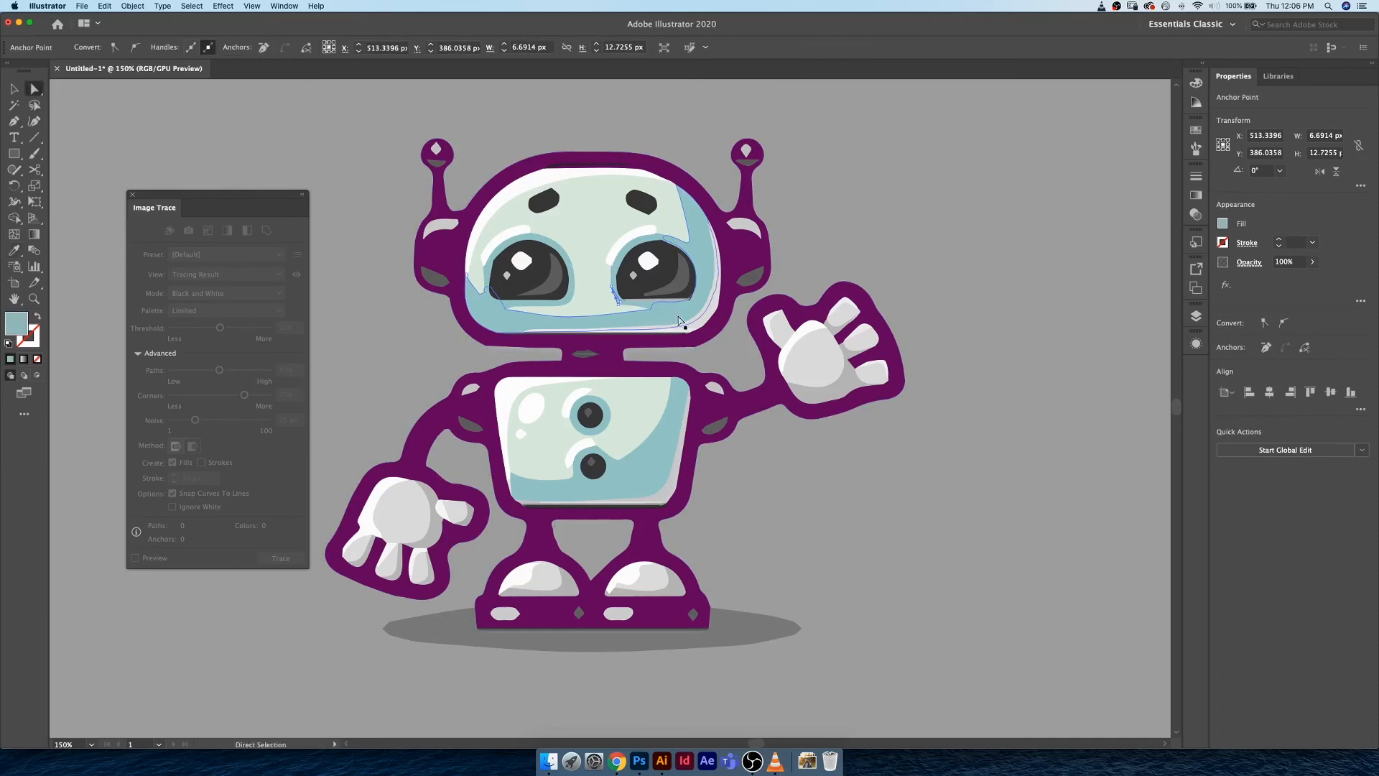
Step: Delete the grey background rectangle behind the robot
{"action": "left_click", "coordinate": [847, 253]}
{"action": "key", "text": "super+minus"}
{"action": "key", "text": "super+minus"}
{"action": "key", "text": "super+minus"}
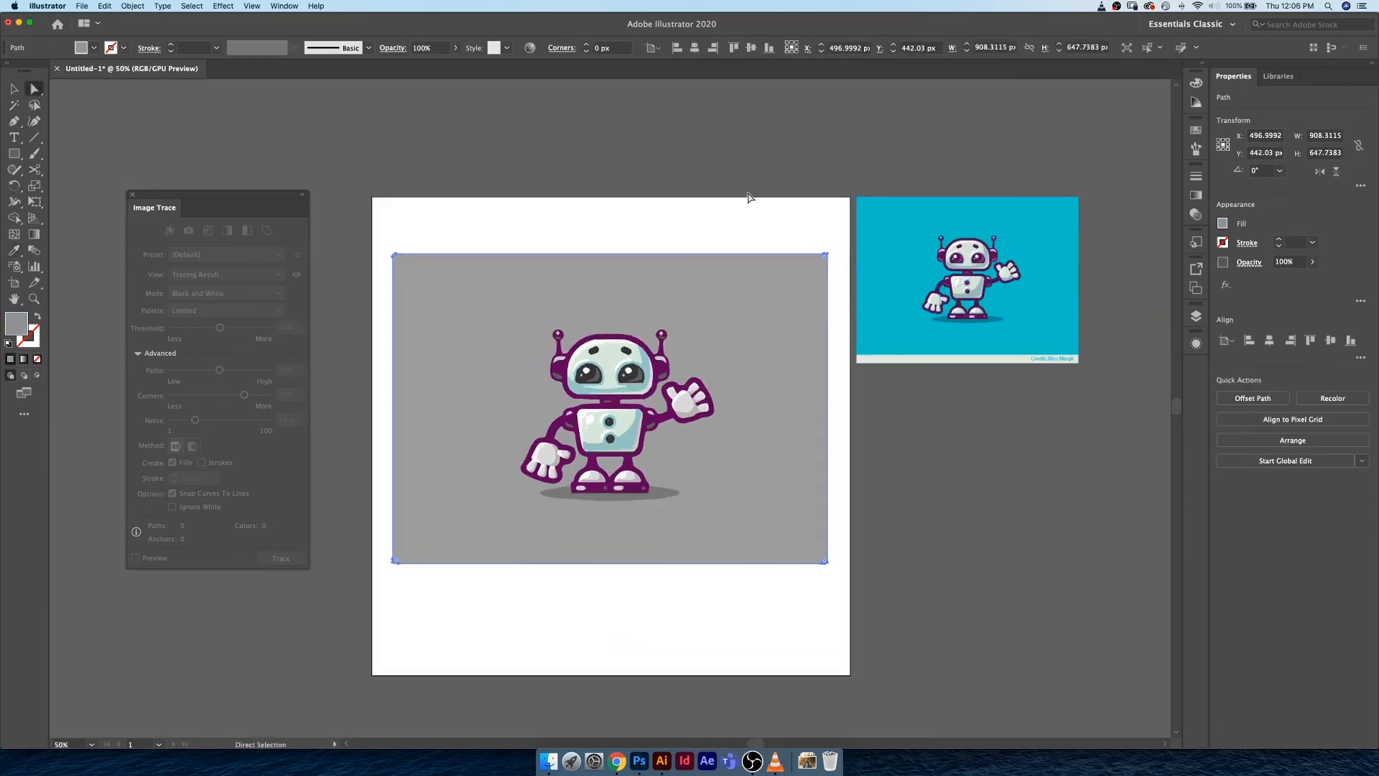
{"action": "key", "text": "Delete"}
Step: Recolor the grey ground shadow beneath the robot's feet with the dark teal sampled from the shadow in the original image
{"action": "key", "text": "super+plus"}
{"action": "key", "text": "super+plus"}
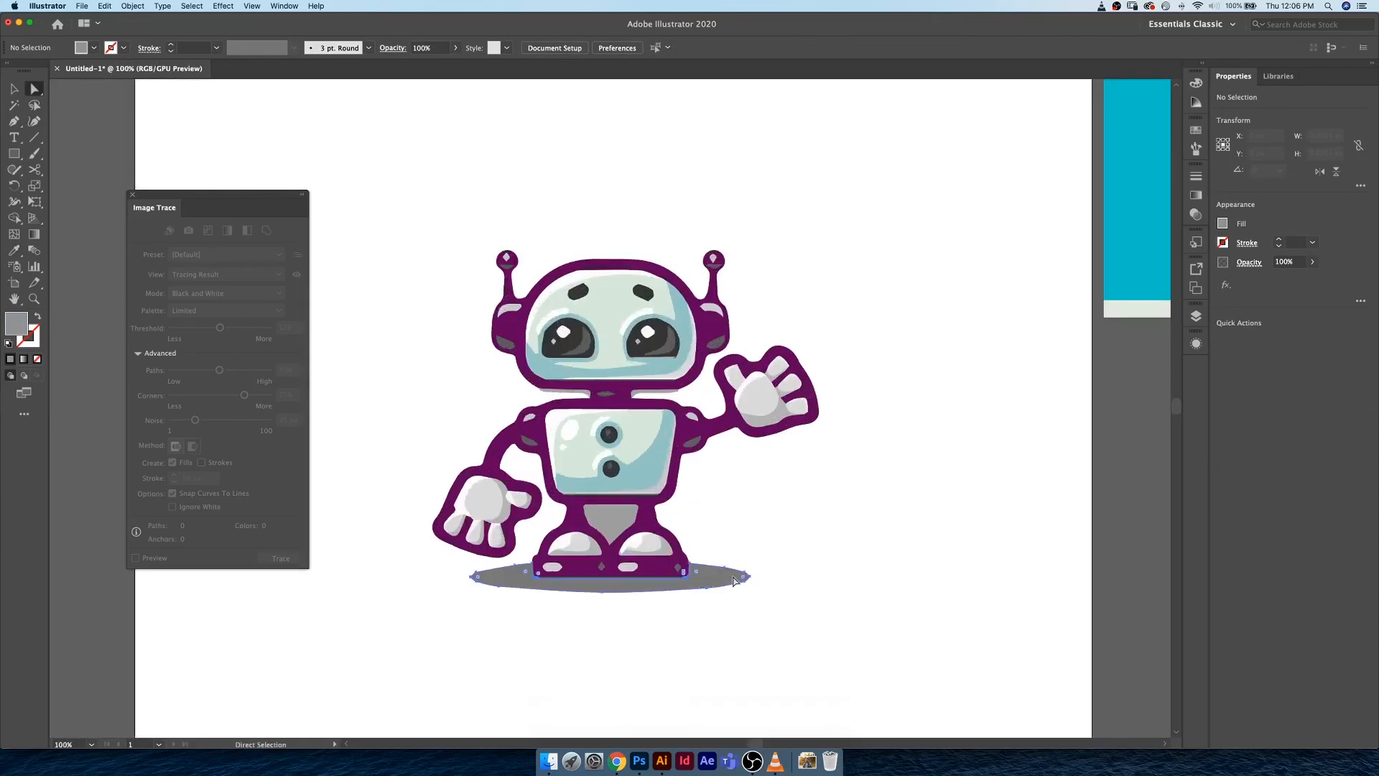
{"action": "left_click", "coordinate": [732, 578]}
{"action": "key", "text": "i"}
{"action": "key", "text": "space"}
{"action": "left_click_drag", "start_coordinate": [923, 453], "coordinate": [528, 534]}
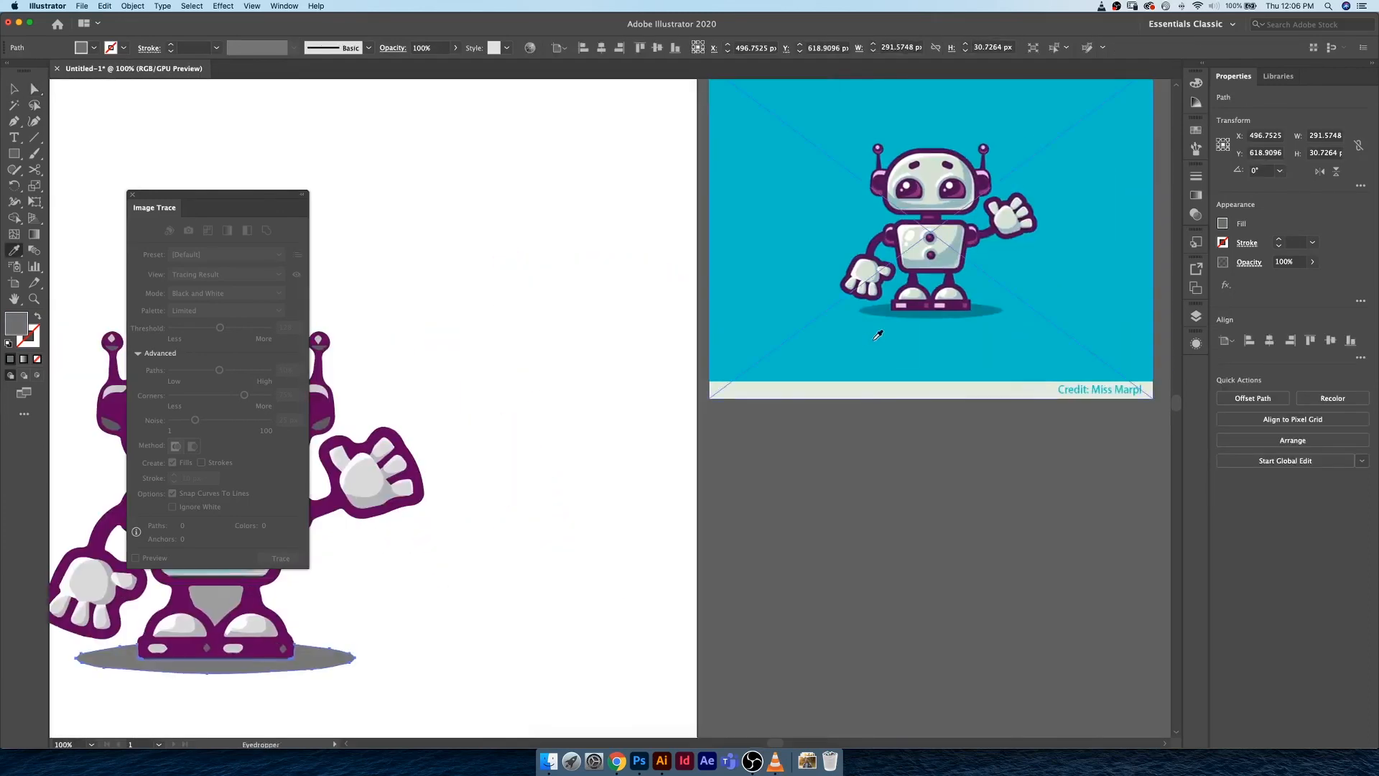
{"action": "left_click", "coordinate": [902, 311]}
{"action": "scroll", "coordinate": [825, 431], "scroll_direction": "left", "scroll_amount": 10}
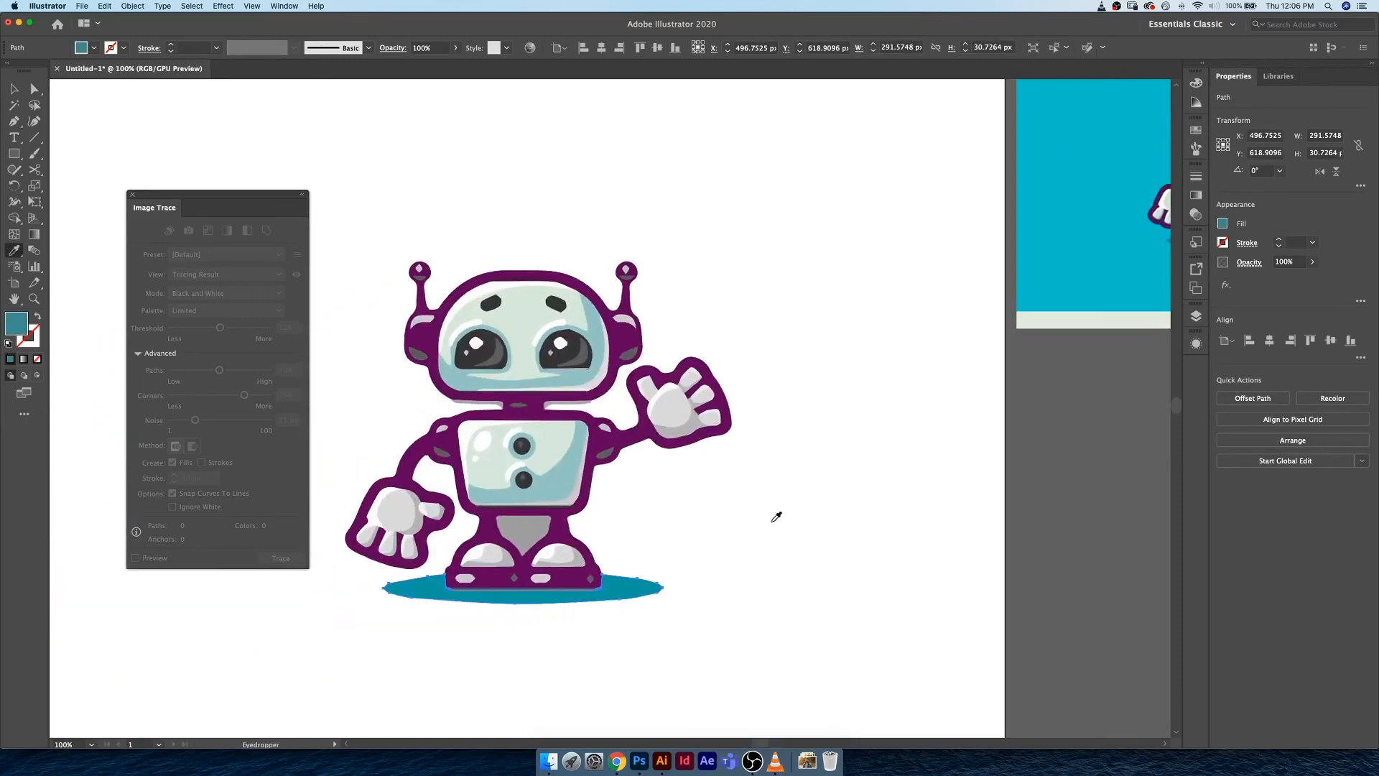
{"action": "key", "text": "a"}
{"action": "left_click", "coordinate": [774, 527]}
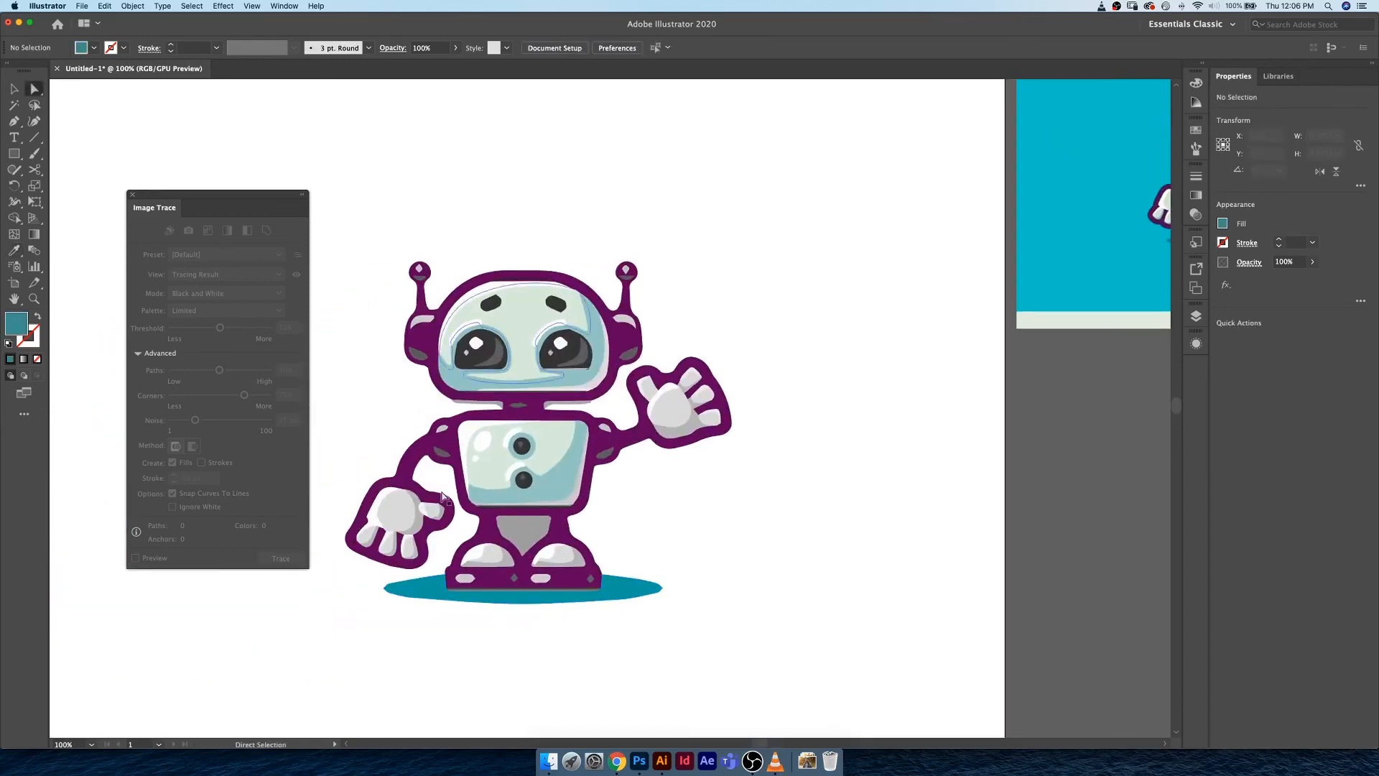
{"action": "left_click", "coordinate": [511, 596]}
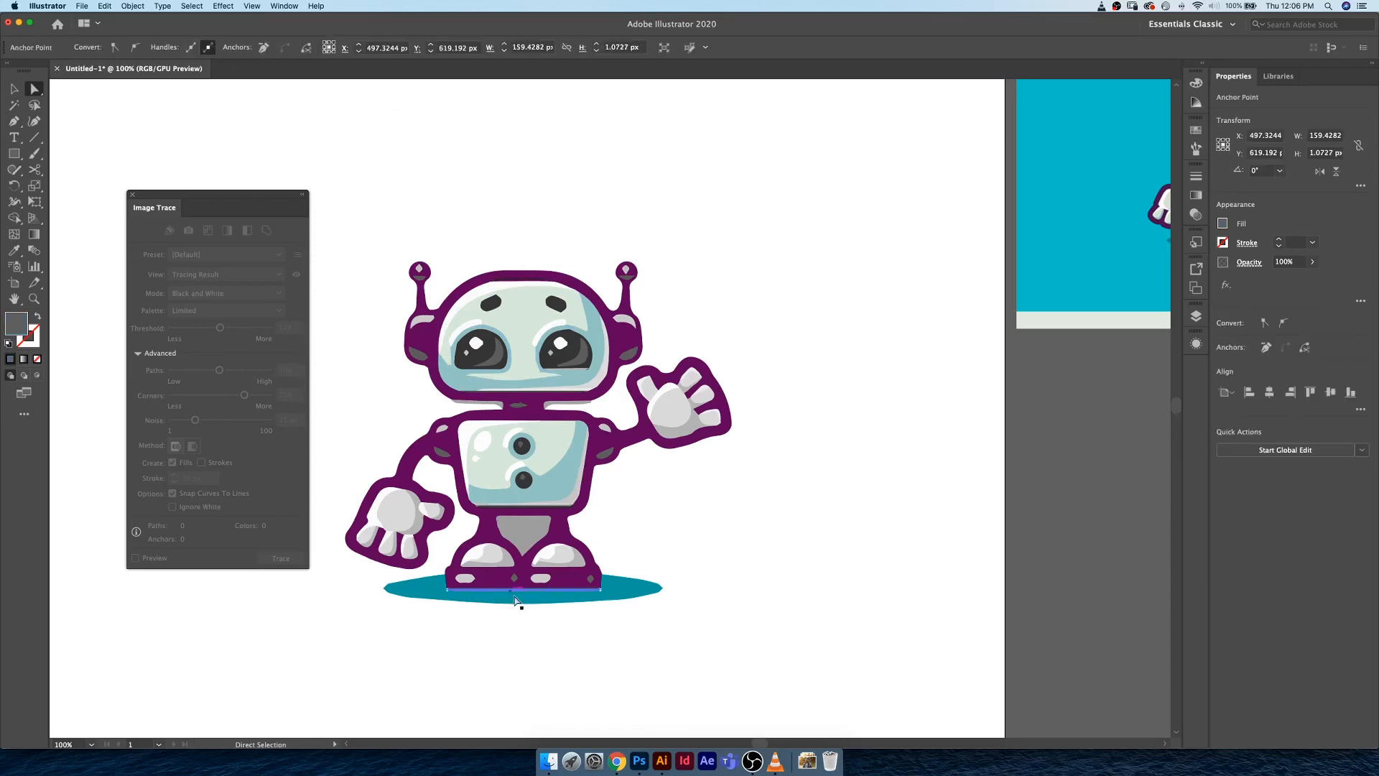
{"action": "left_click", "coordinate": [596, 664]}
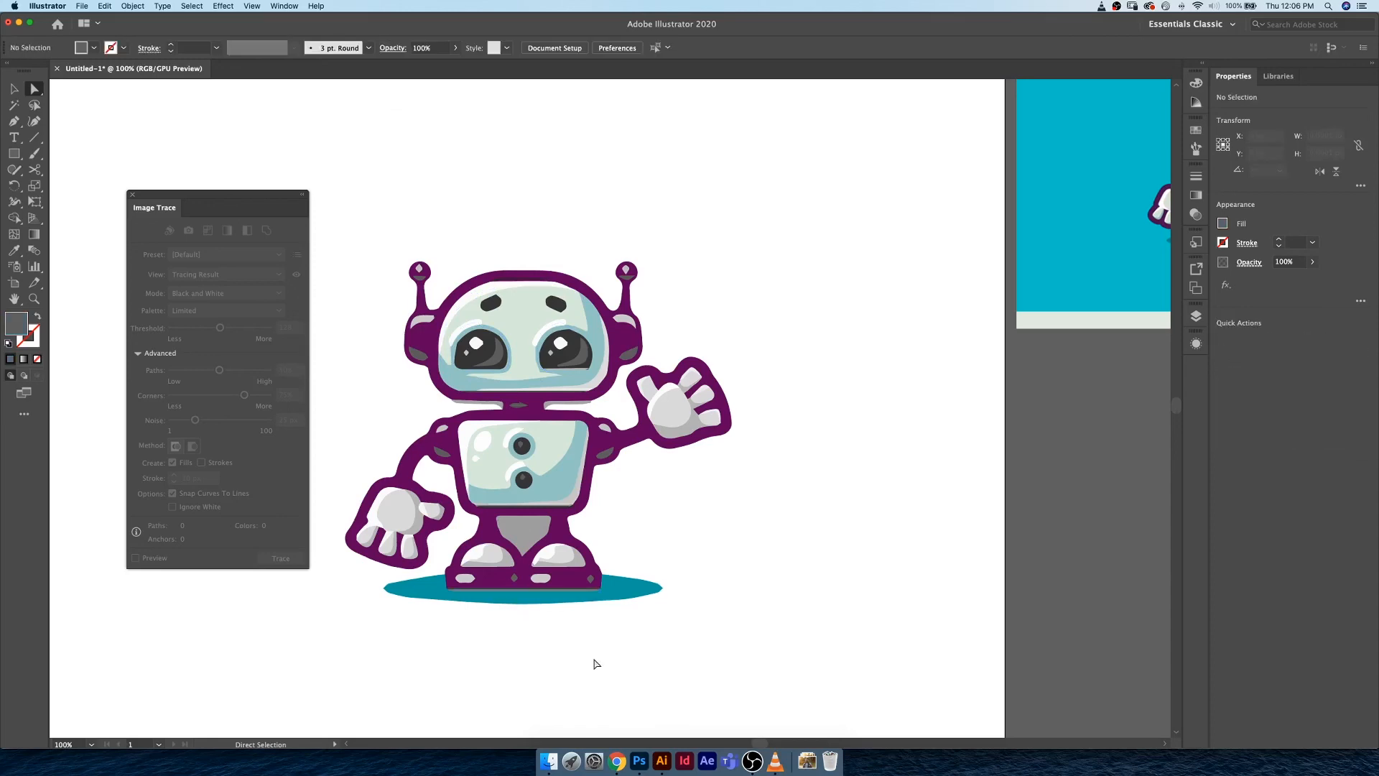
{"action": "key", "text": "super+minus"}
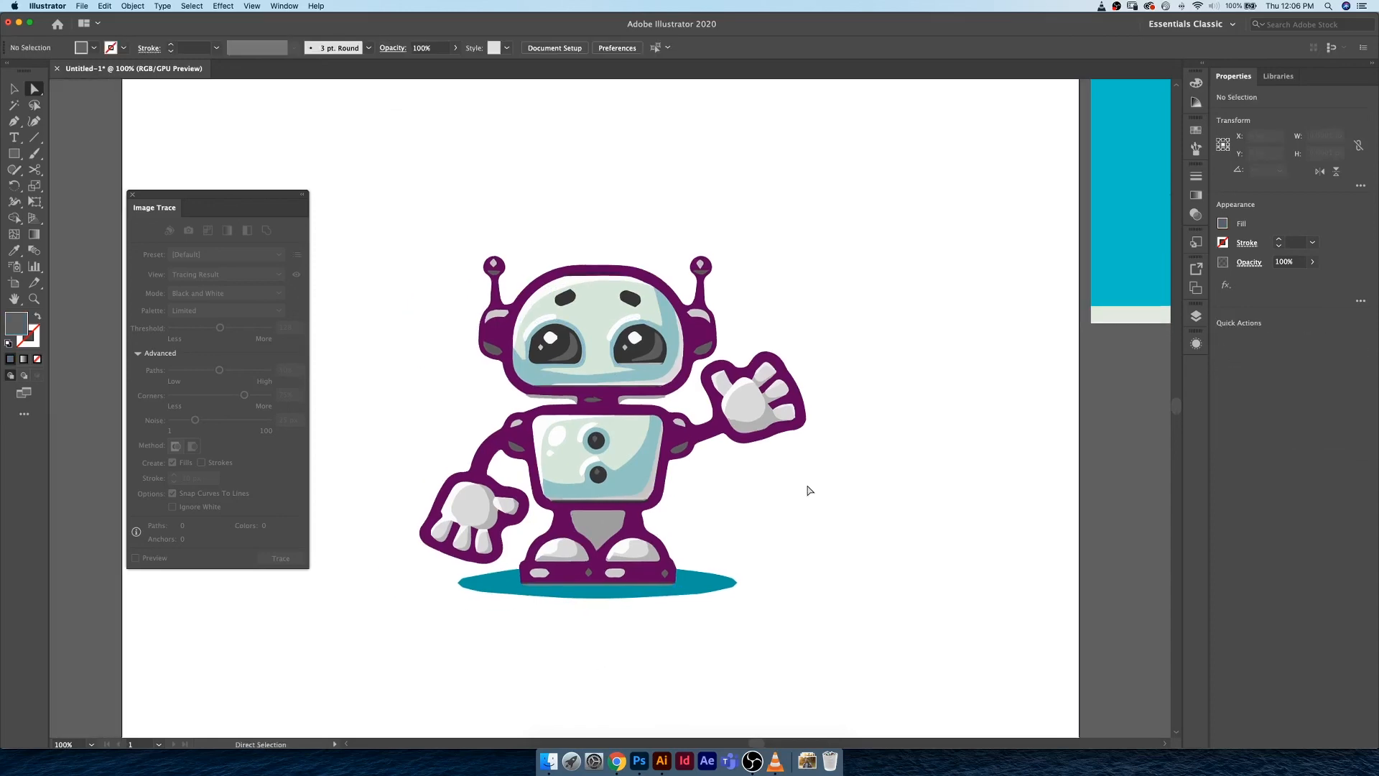
{"action": "key", "text": "super+minus"}
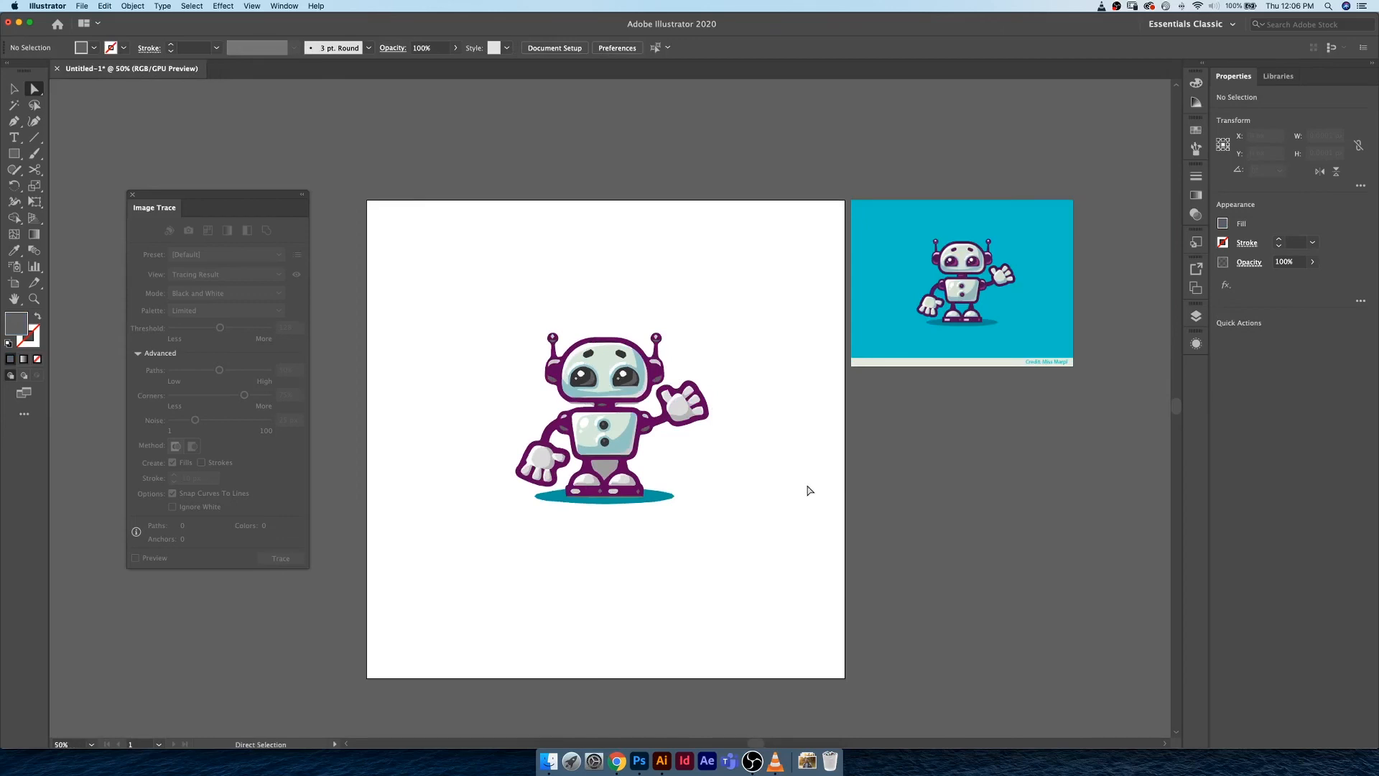